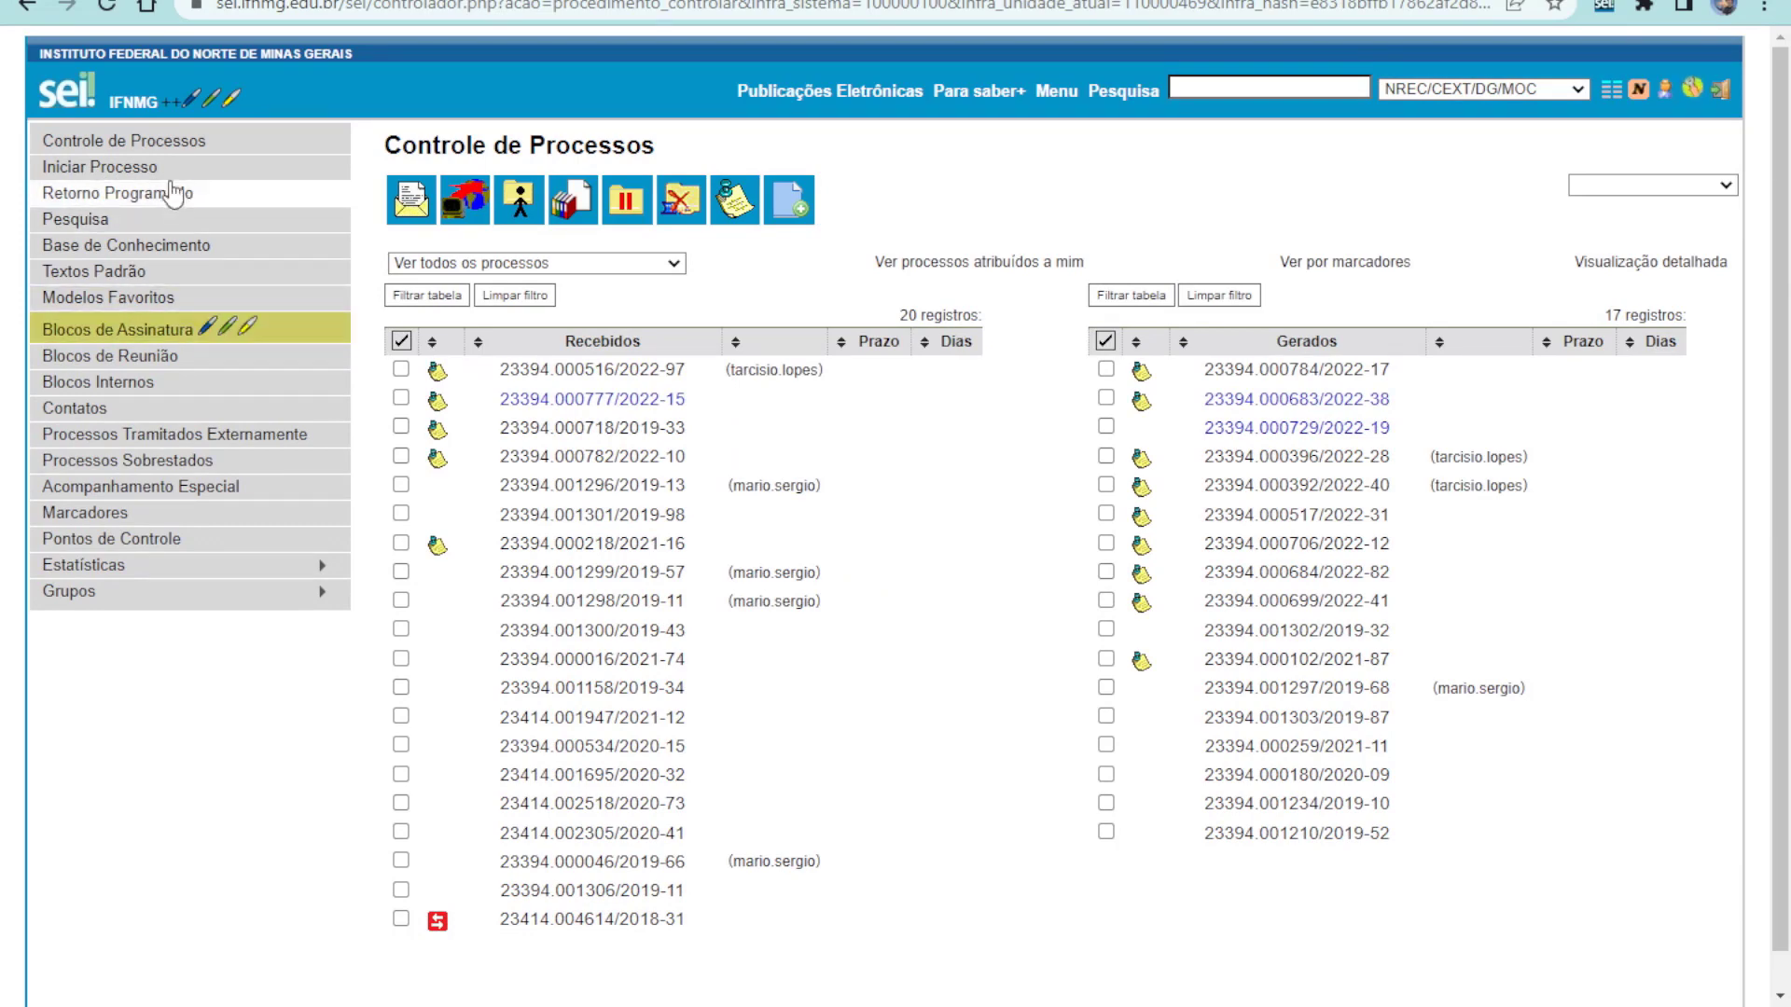
Start a new process and filter the full process-type list by 'Estágio'
{"action": "left_click", "coordinate": [154, 169]}
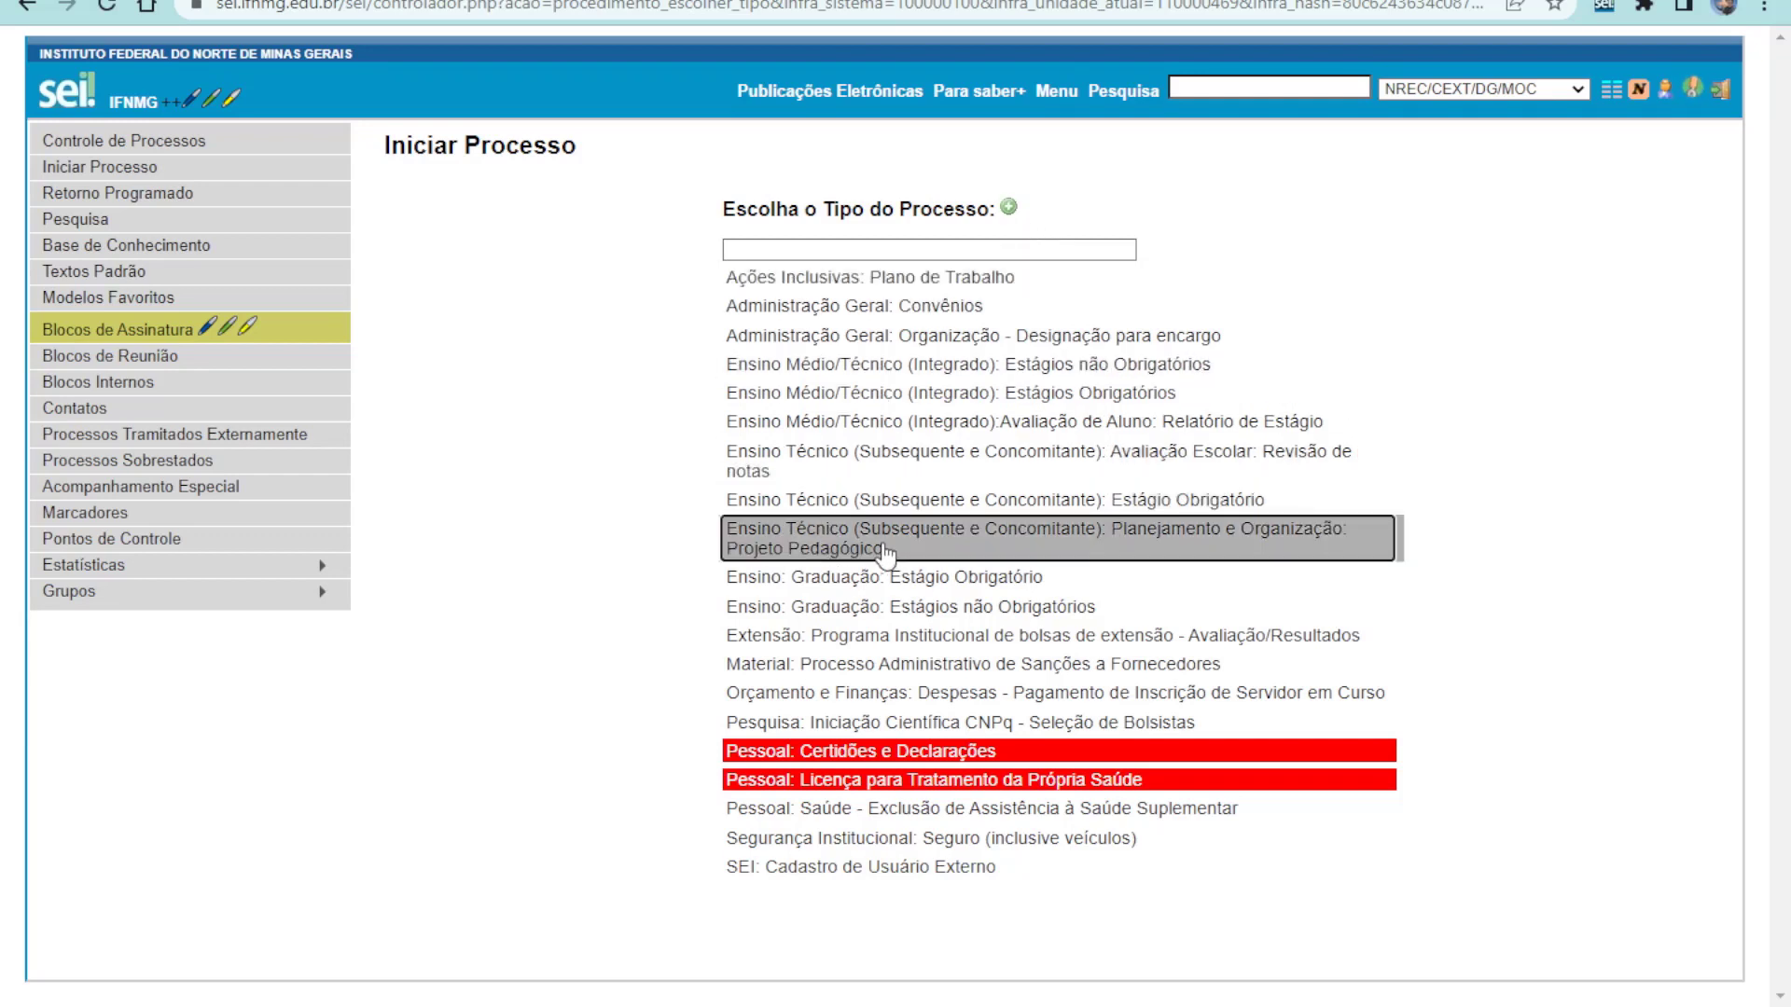
{"action": "left_click", "coordinate": [1008, 207]}
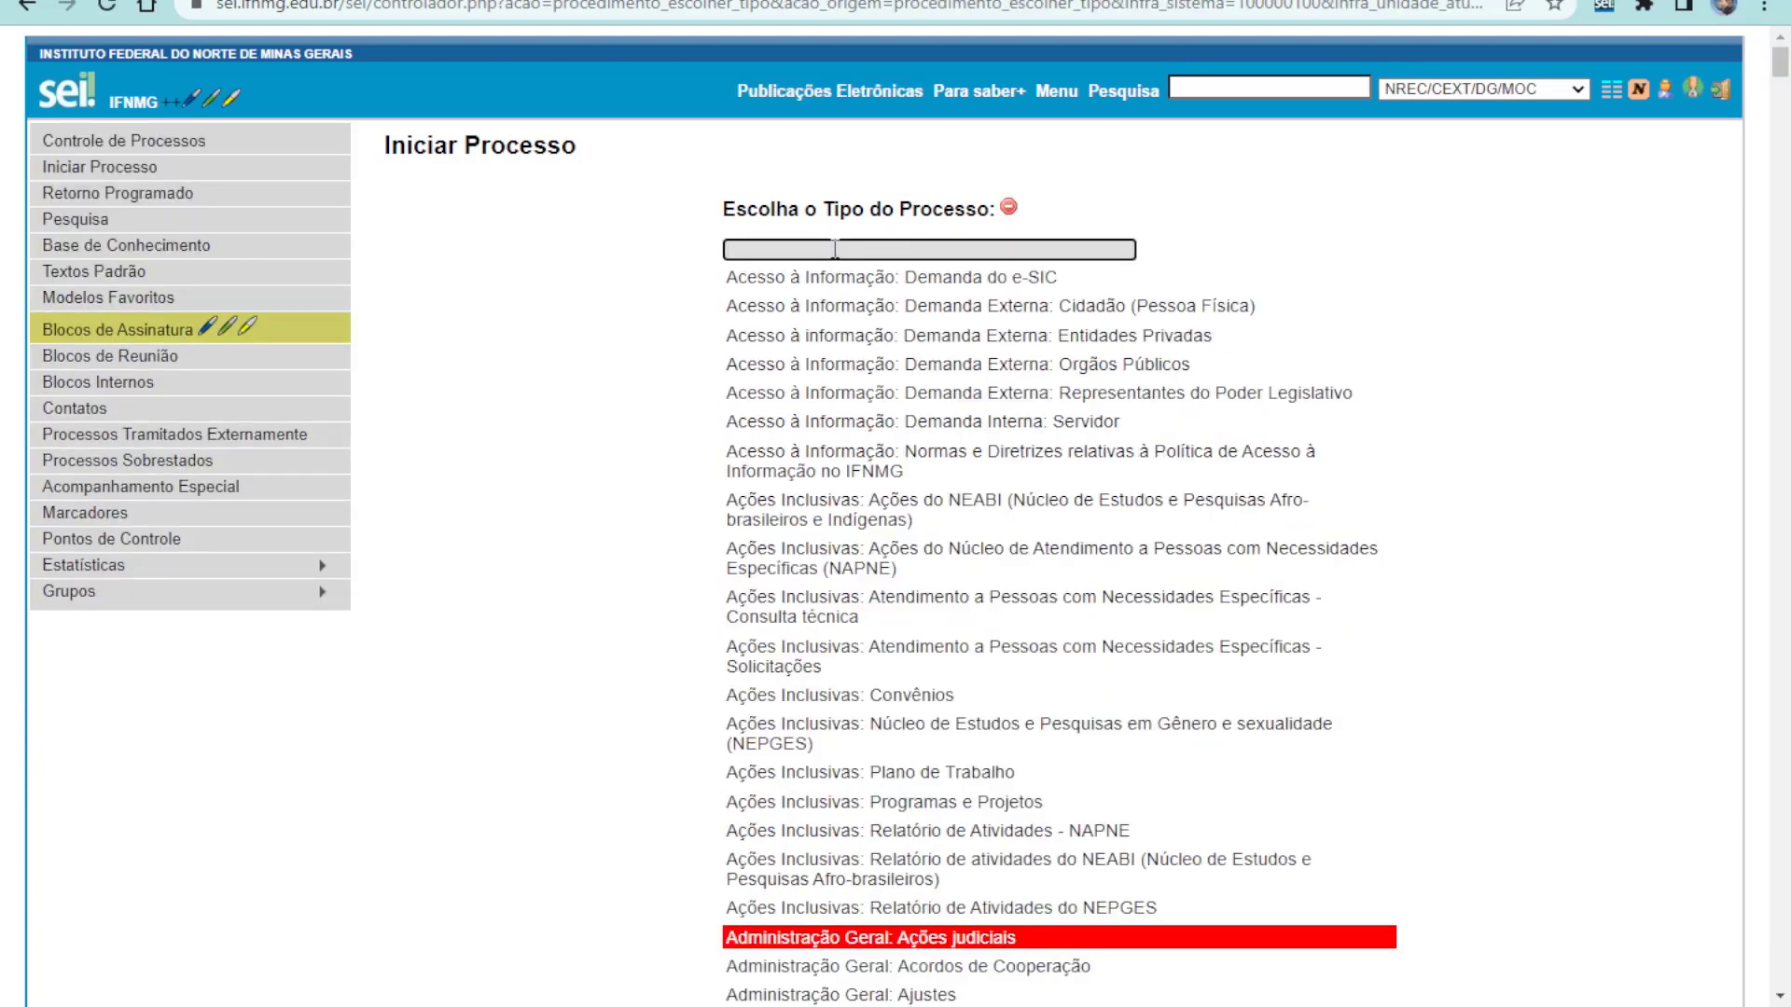
{"action": "type", "text": "Estágio"}
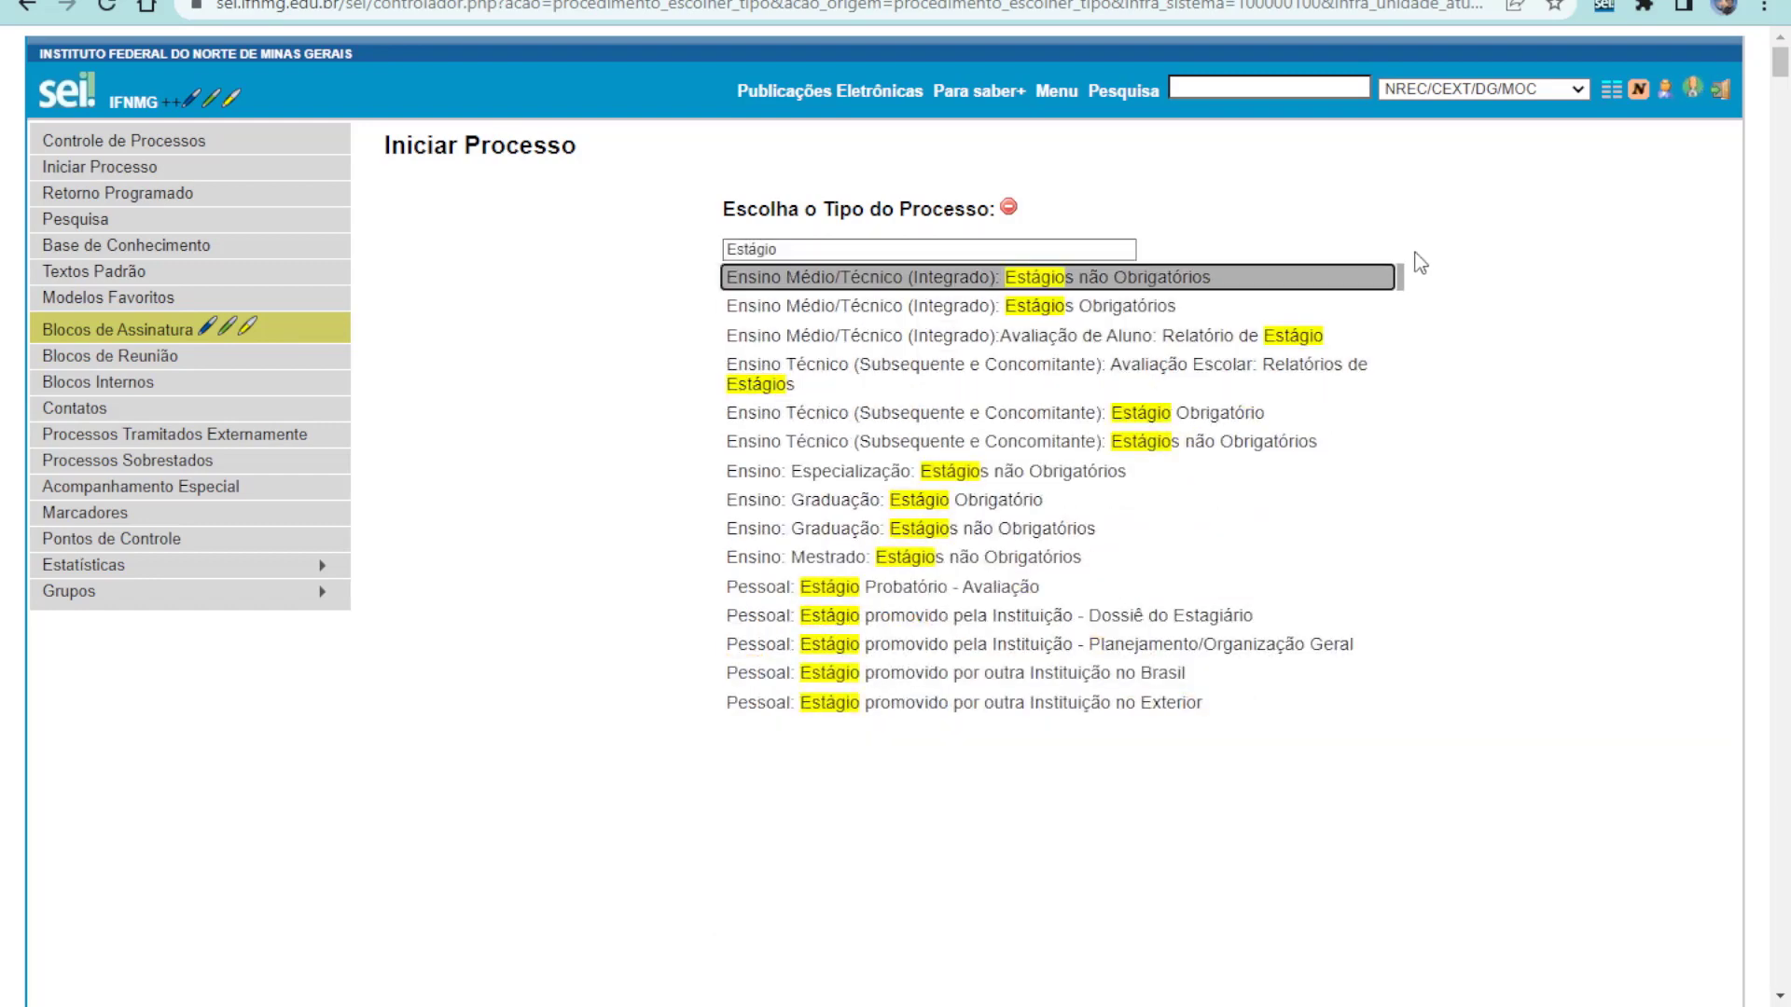
{"action": "key", "text": "Up"}
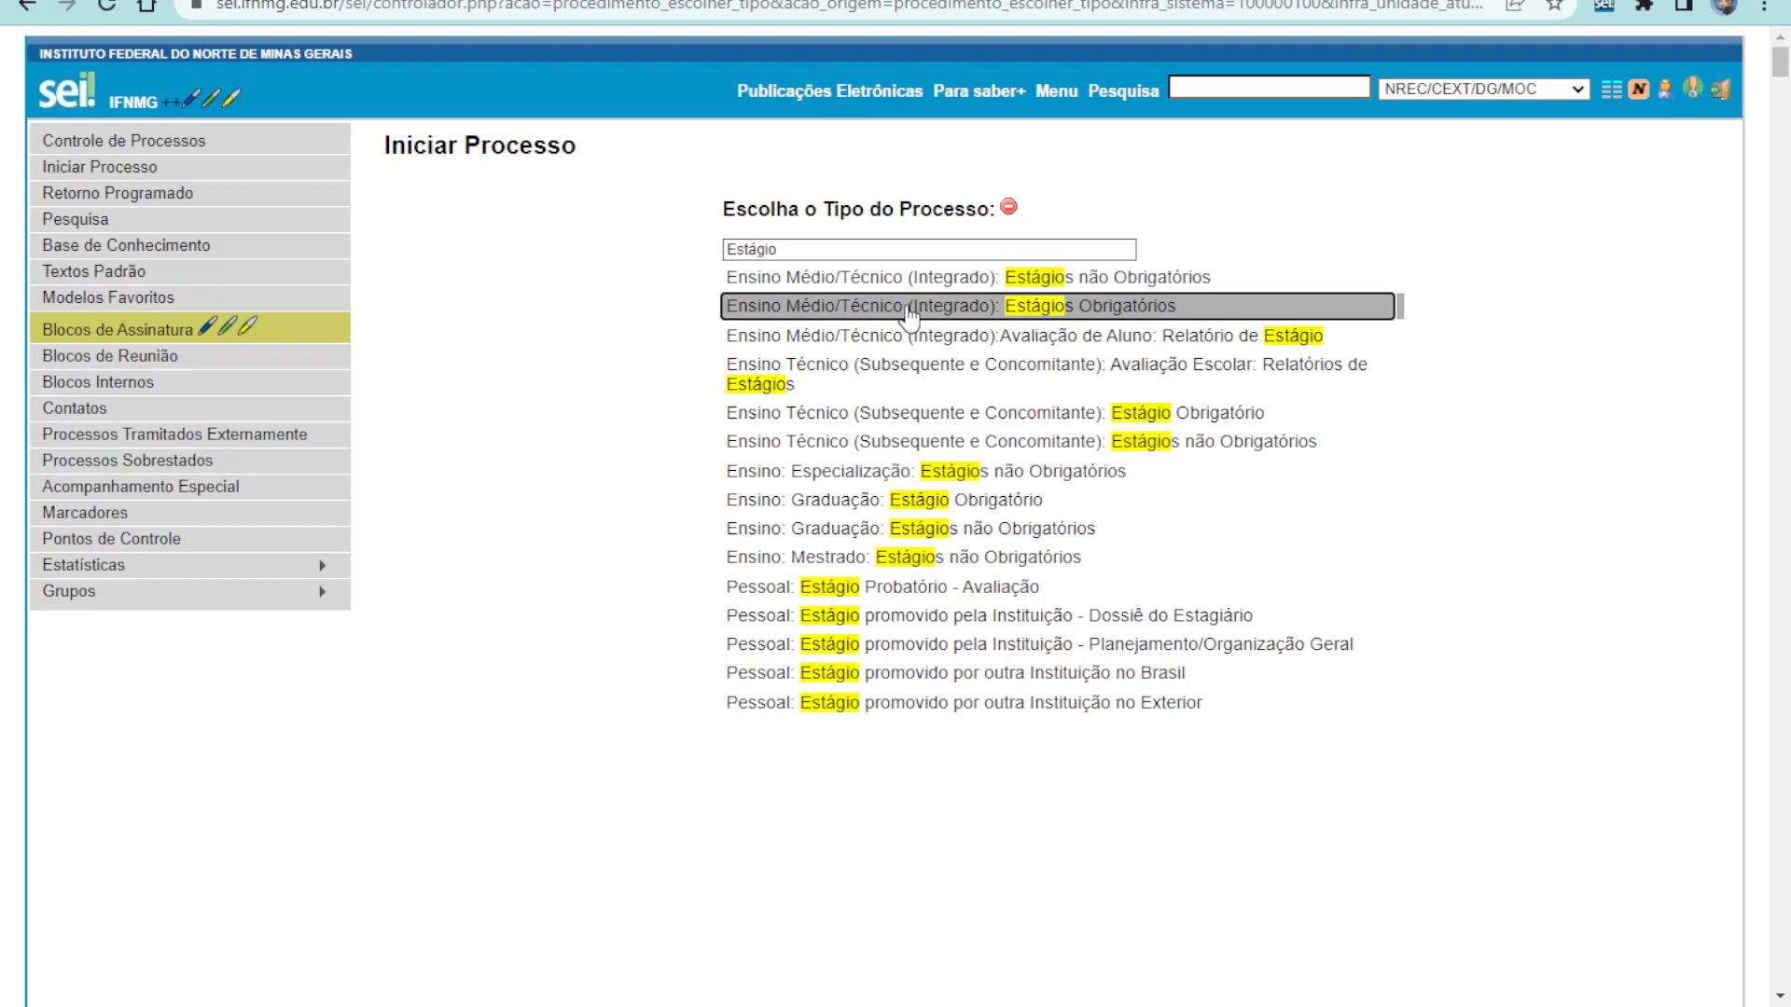
Choose Estágios Obrigatórios and enter the specification 'Estágio Obrigatório do Discente' with the student's name
{"action": "left_click", "coordinate": [955, 308]}
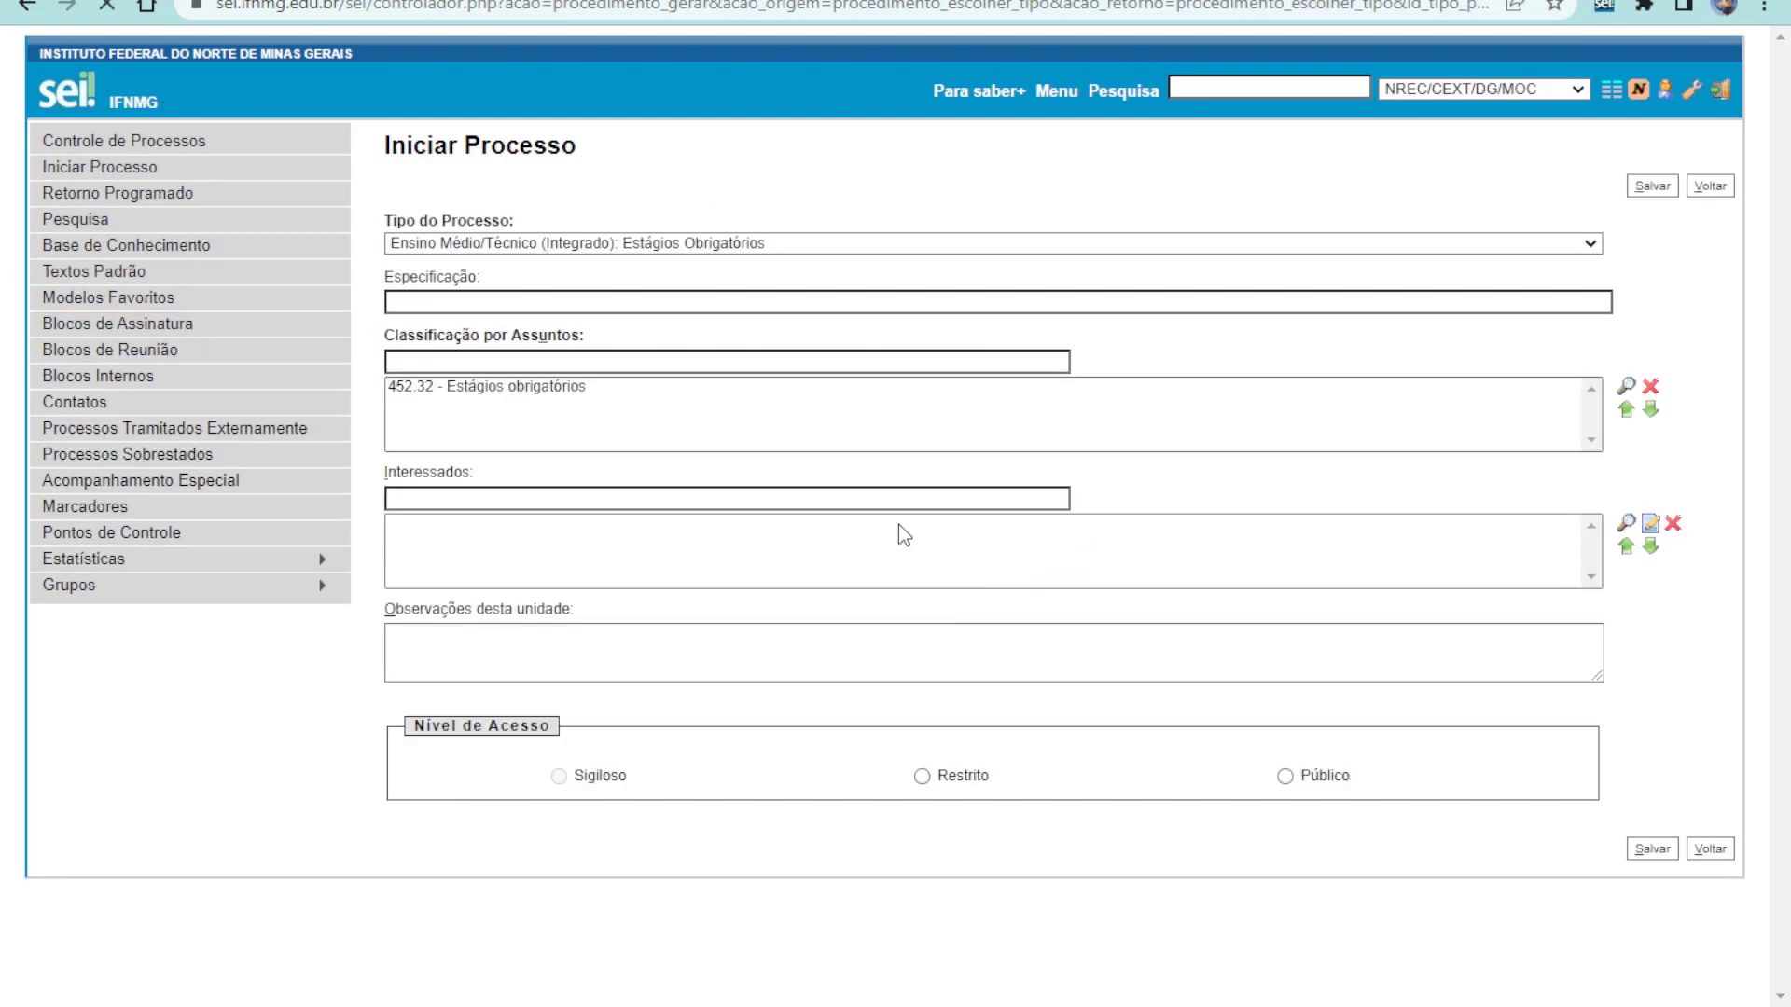
{"action": "left_click", "coordinate": [501, 304]}
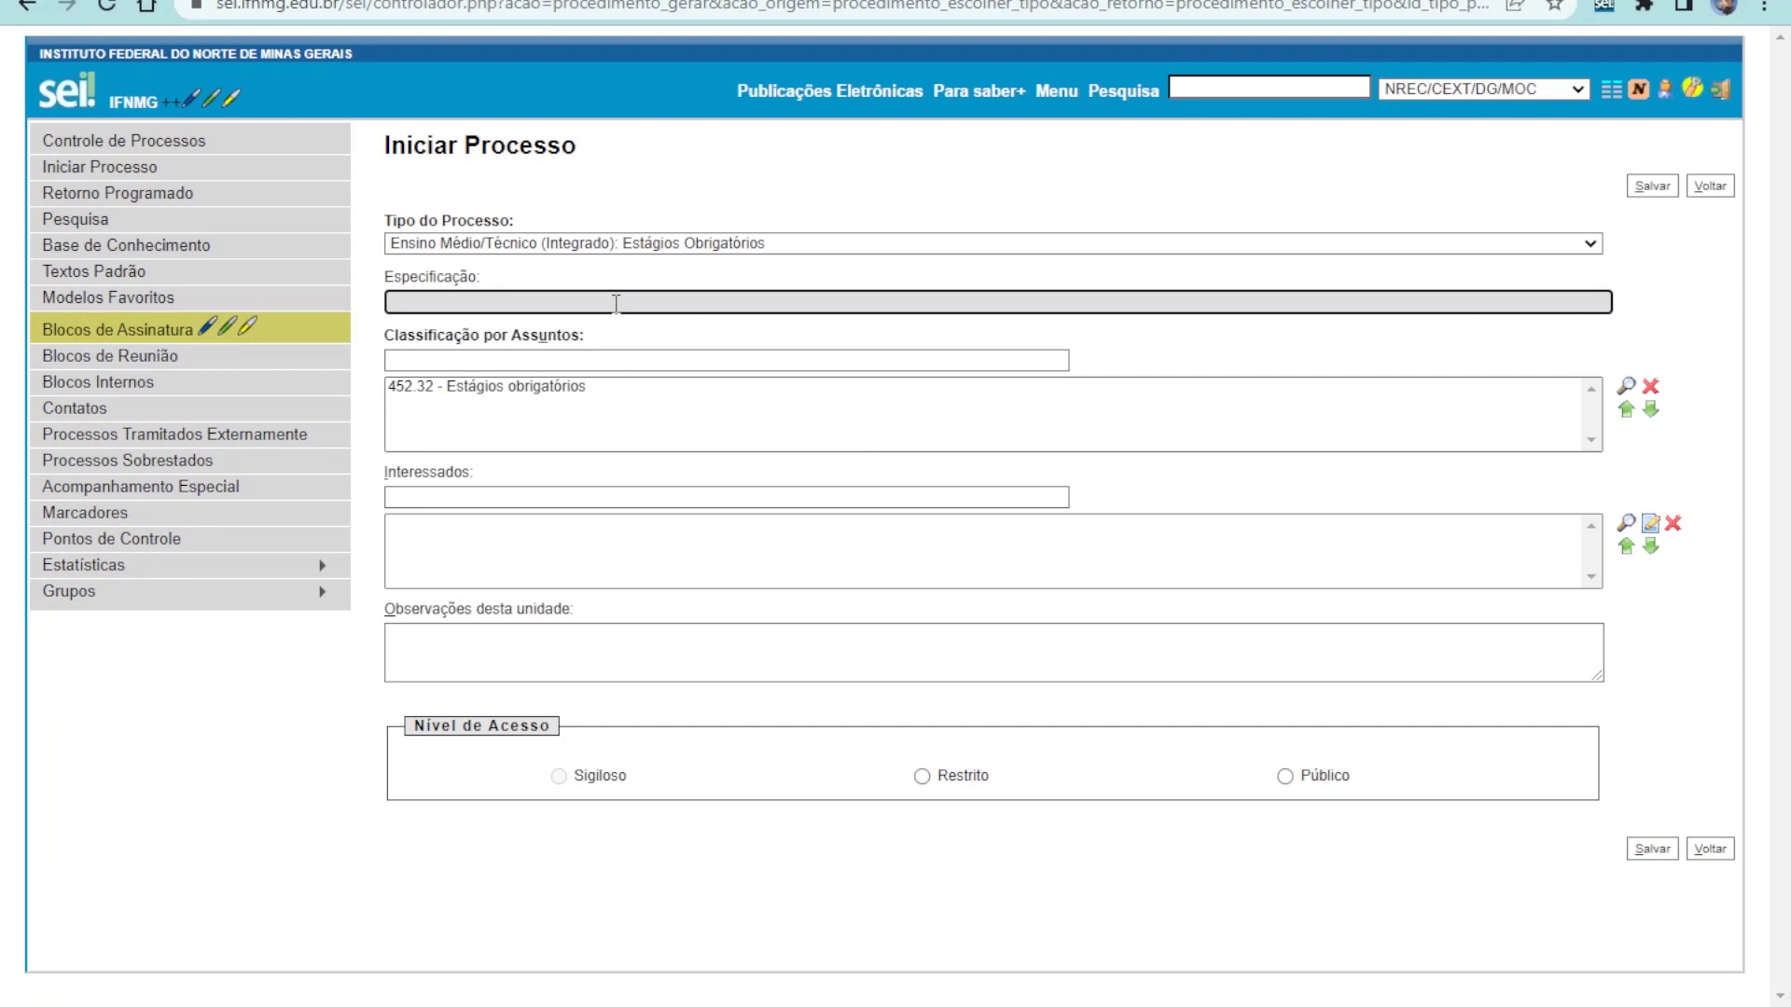
{"action": "type", "text": "Est"}
{"action": "key", "text": "BackSpace"}
{"action": "key", "text": "BackSpace"}
{"action": "key", "text": "BackSpace"}
{"action": "type", "text": "Estágio Obrigatório do Discente "}
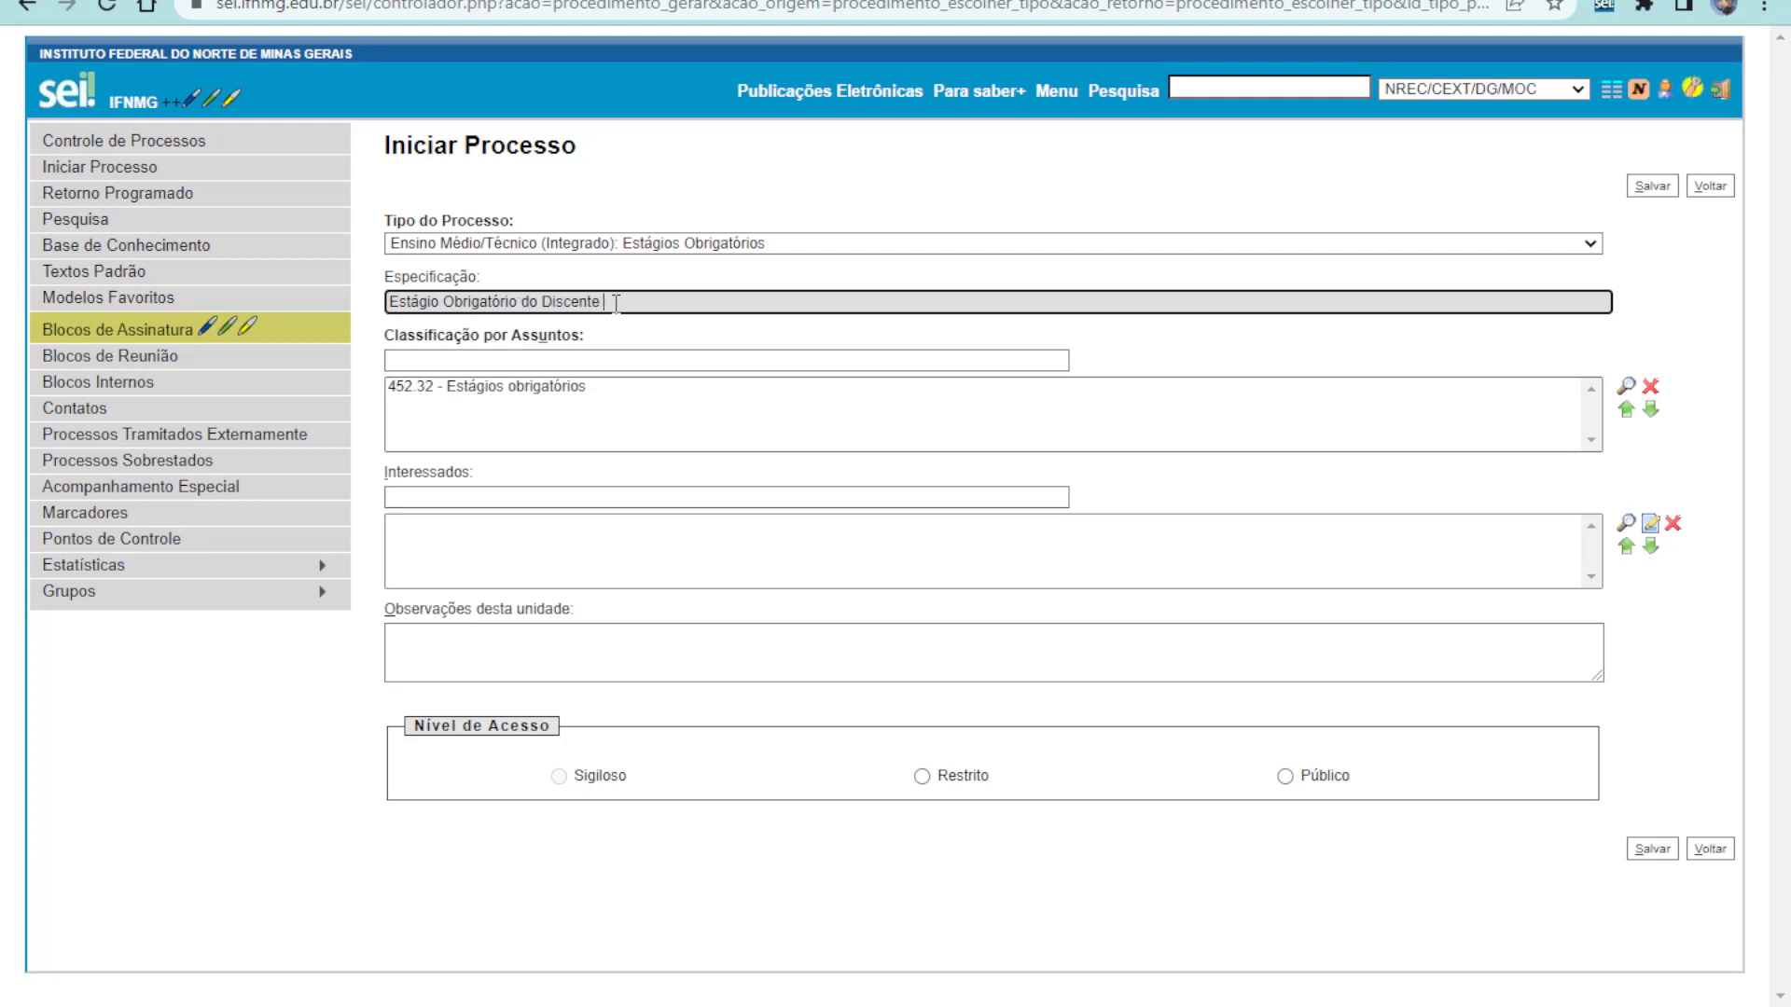
{"action": "type", "text": "F"}
{"action": "type", "text": "i"}
{"action": "type", "text": "ul"}
{"action": "type", "text": "ano de Ta"}
{"action": "type", "text": "l"}
Add the interested party, set access to Restrito with Informação Pessoal, and save the process
{"action": "left_click", "coordinate": [493, 501]}
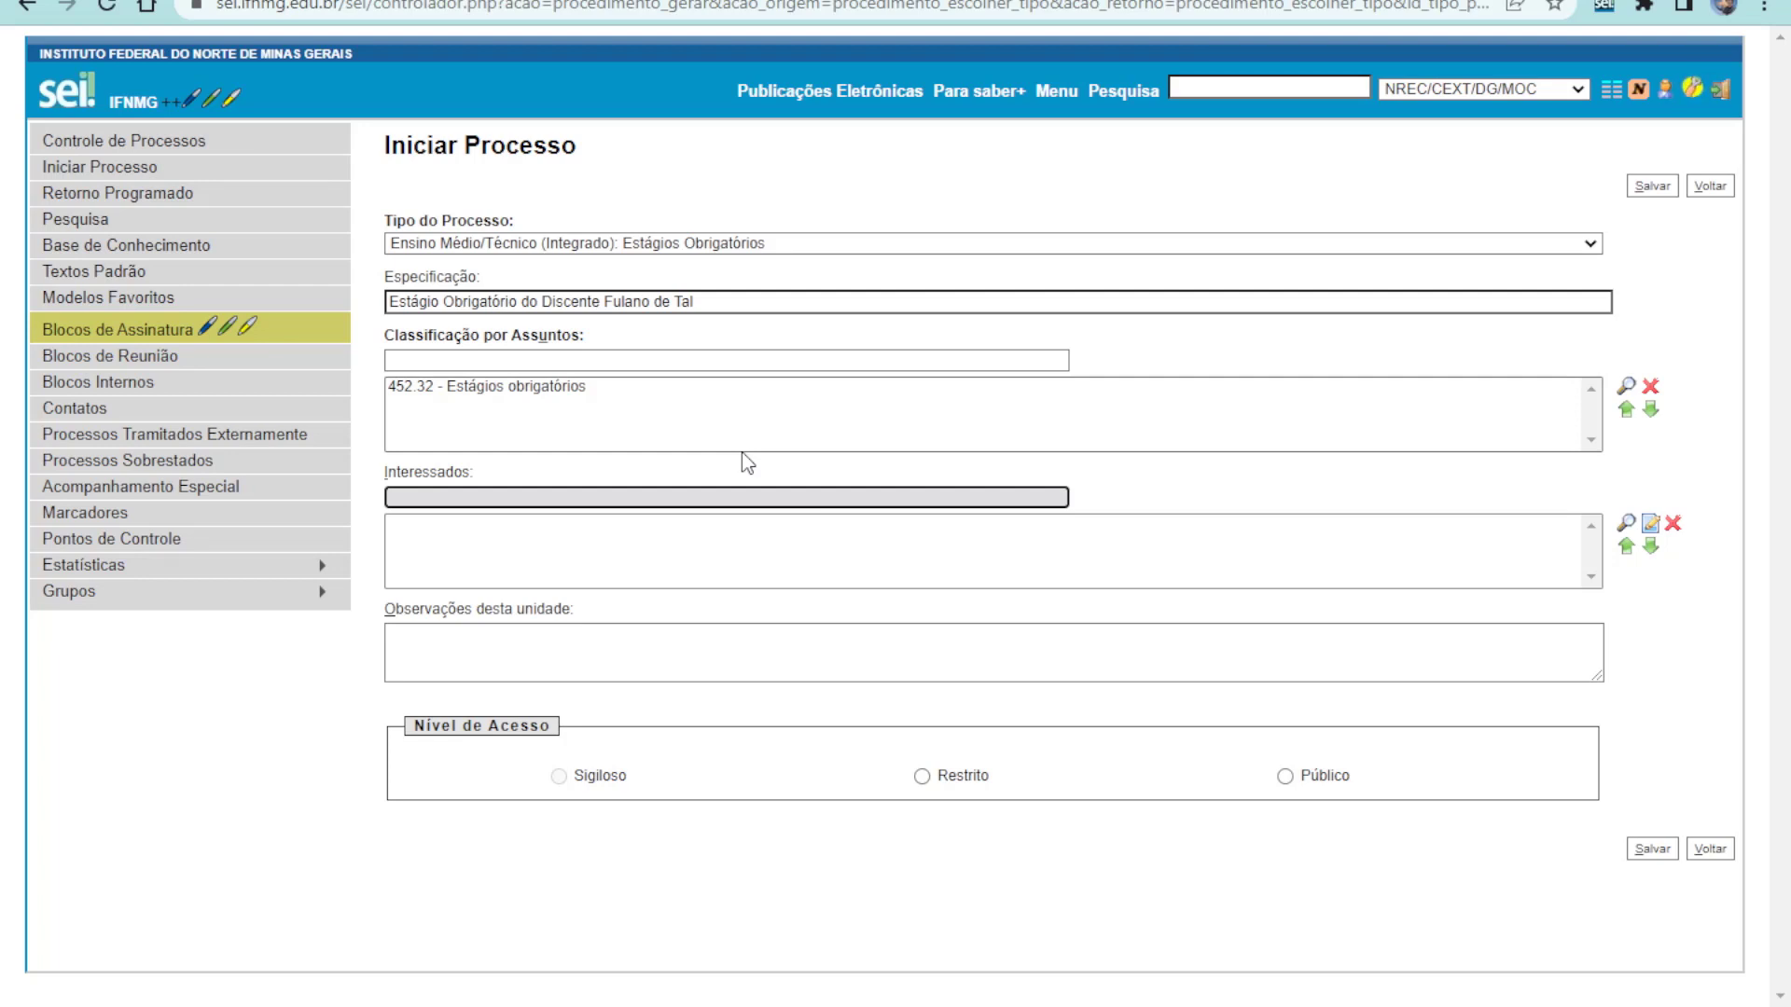
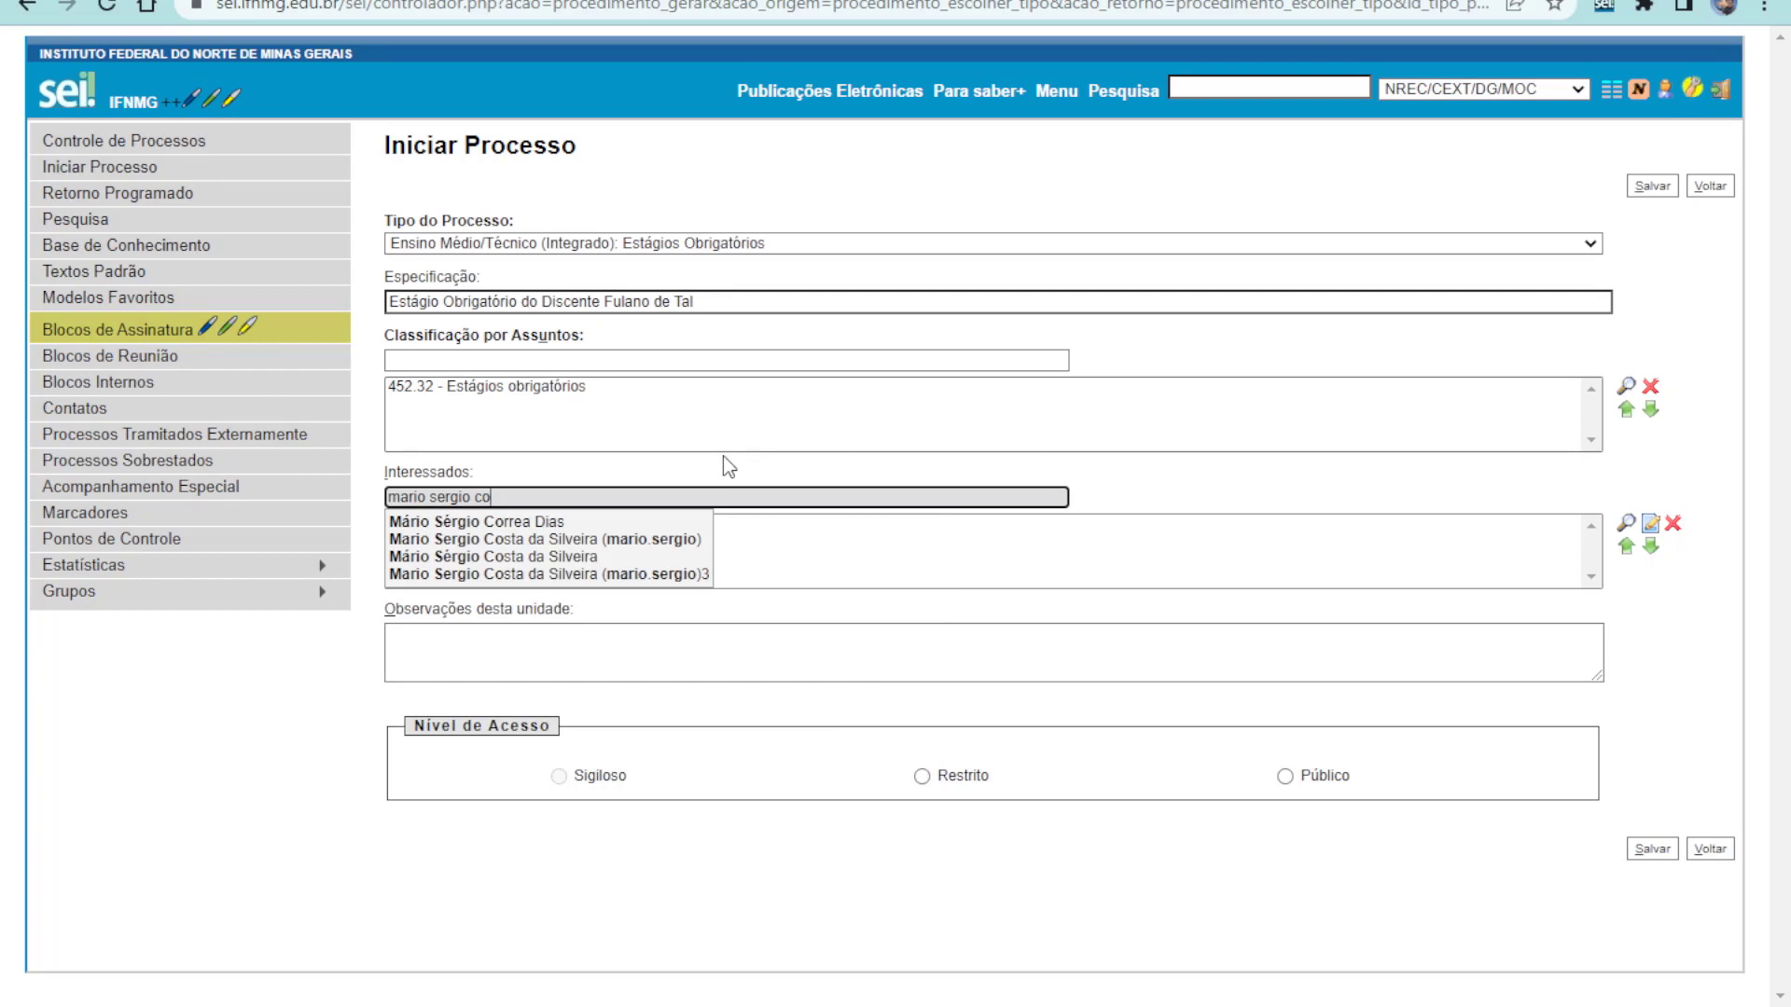
{"action": "left_click", "coordinate": [630, 539]}
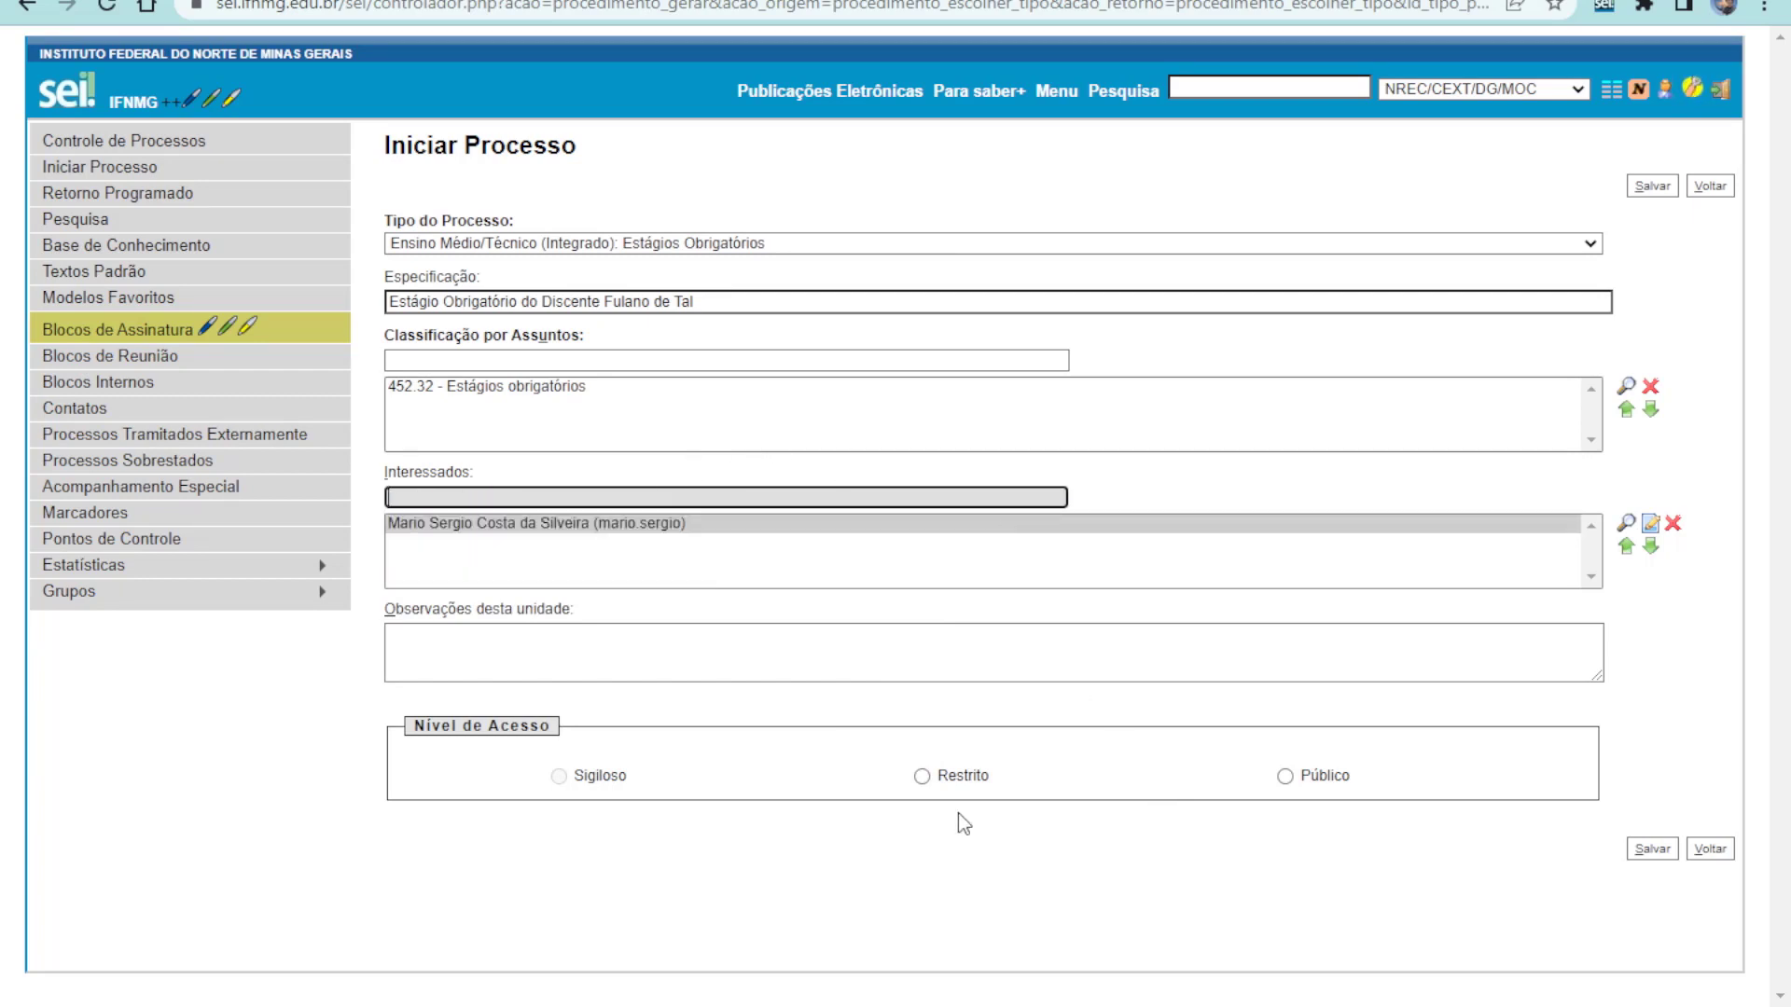
{"action": "left_click", "coordinate": [921, 775]}
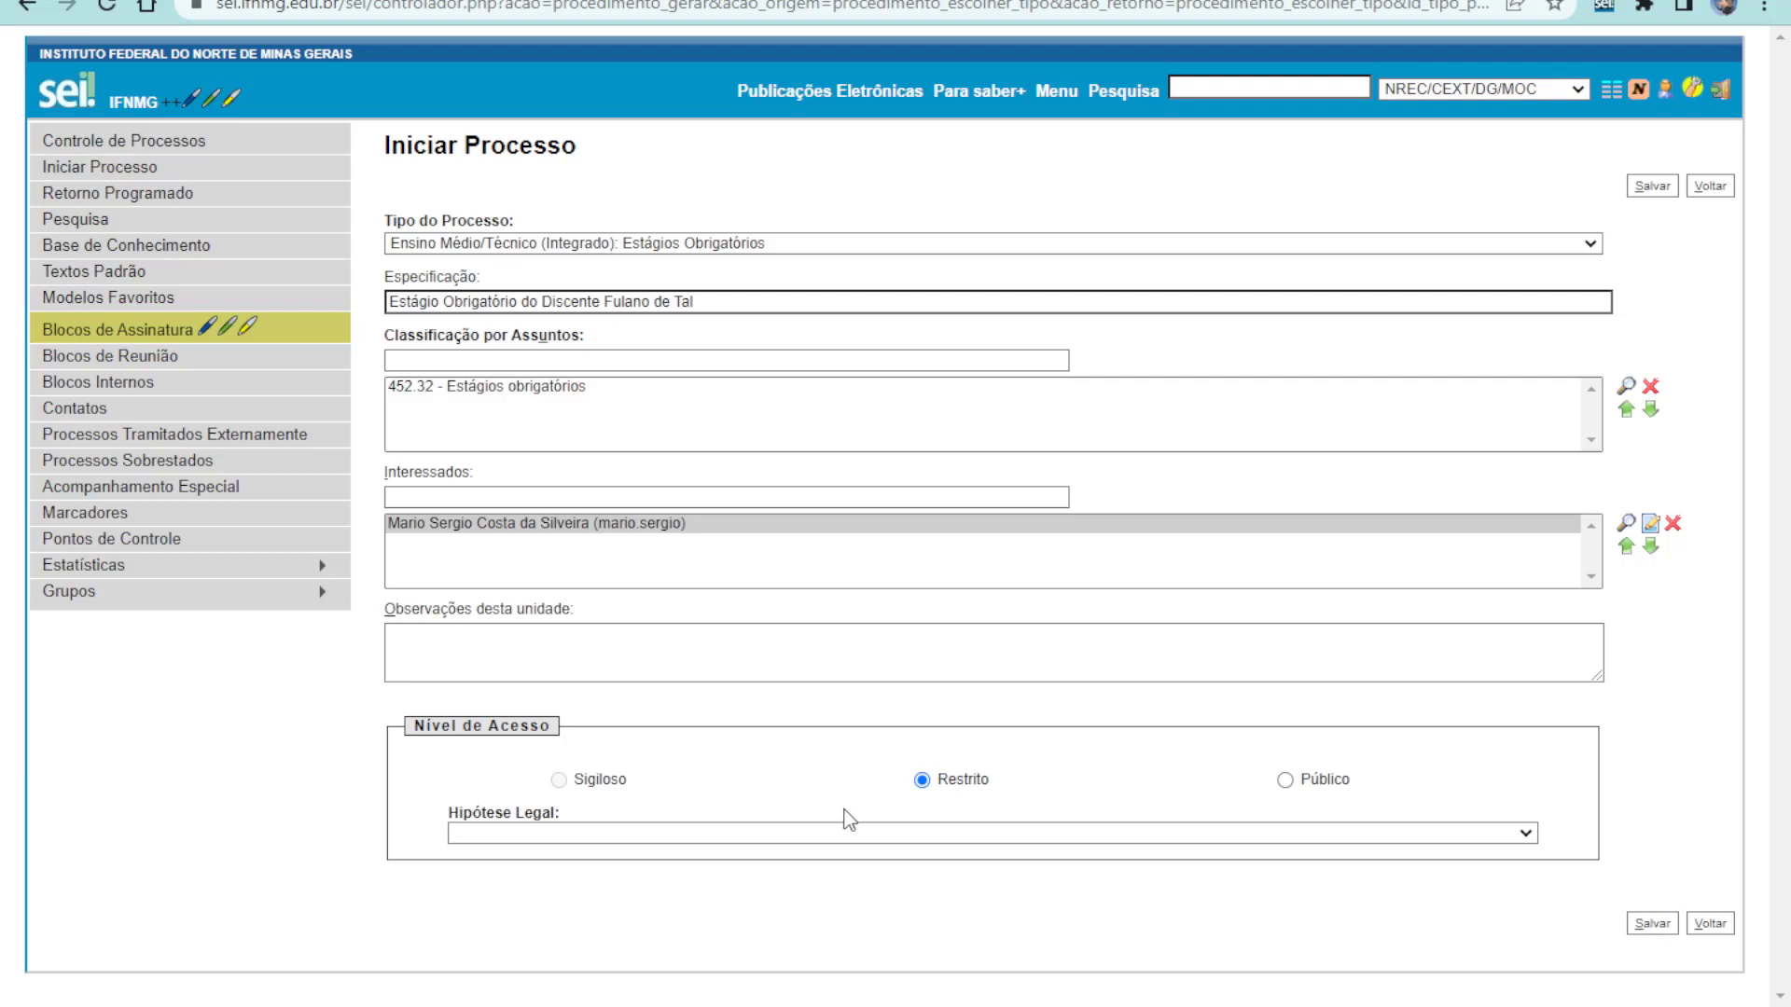
{"action": "left_click", "coordinate": [844, 835]}
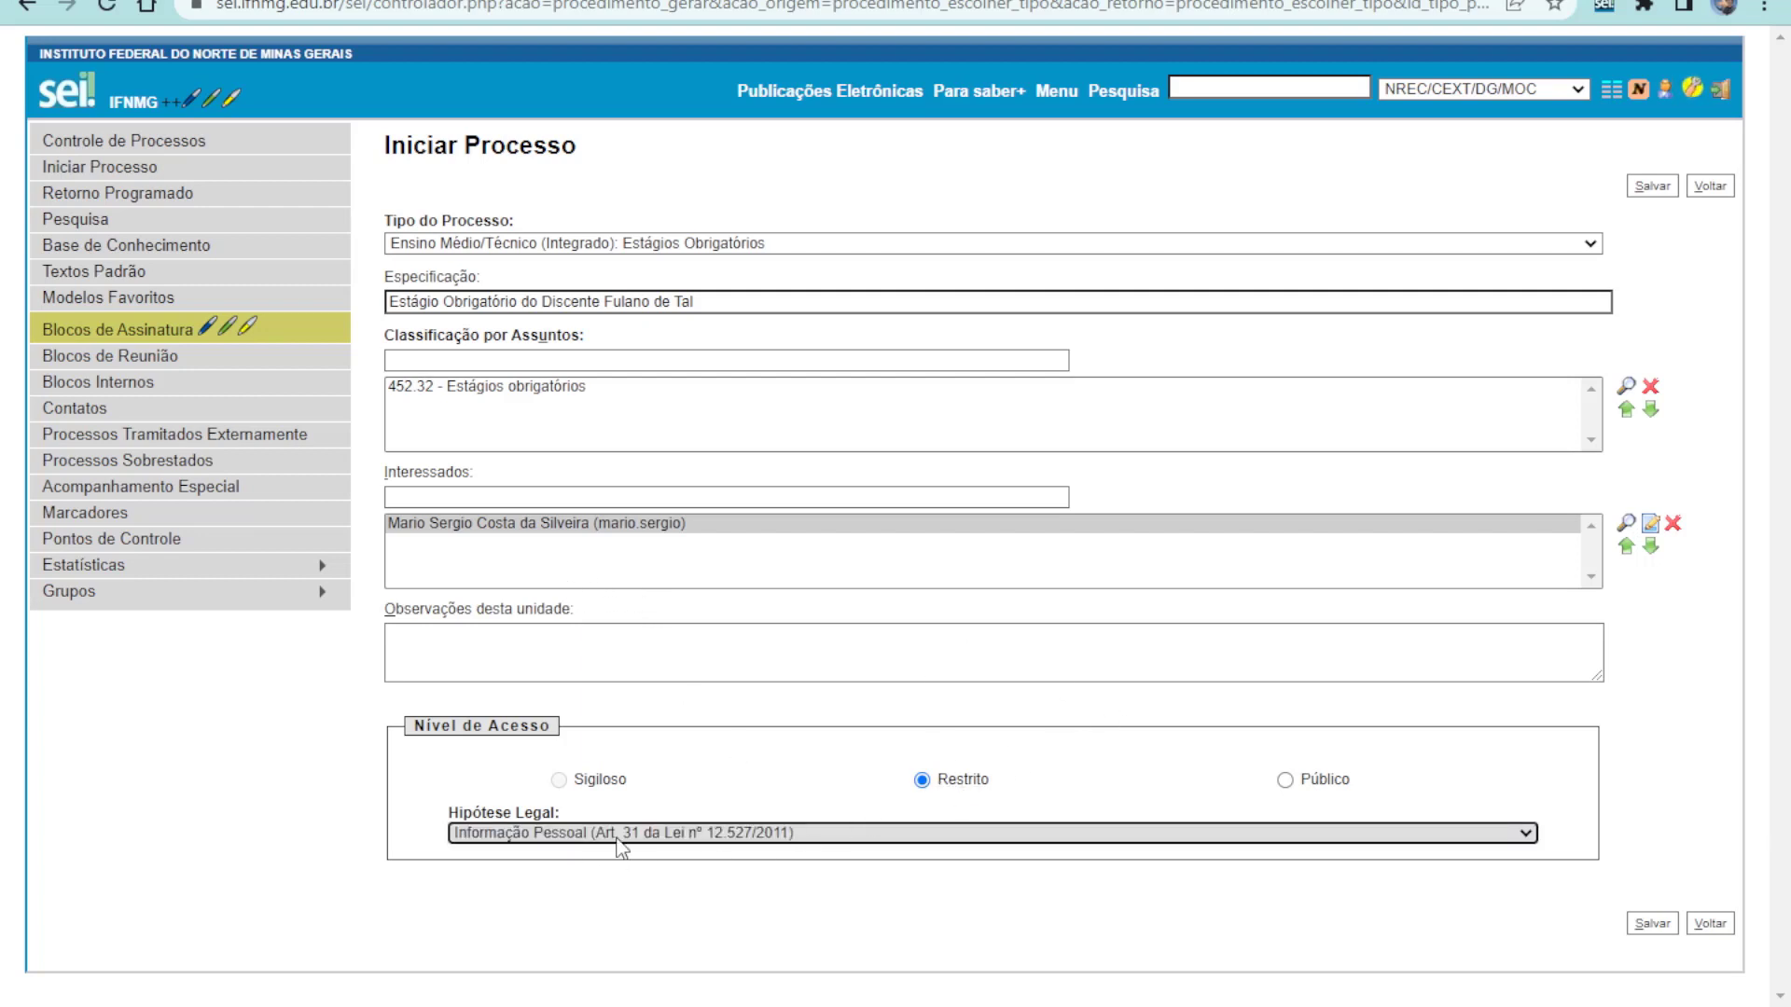
{"action": "left_click", "coordinate": [1653, 924]}
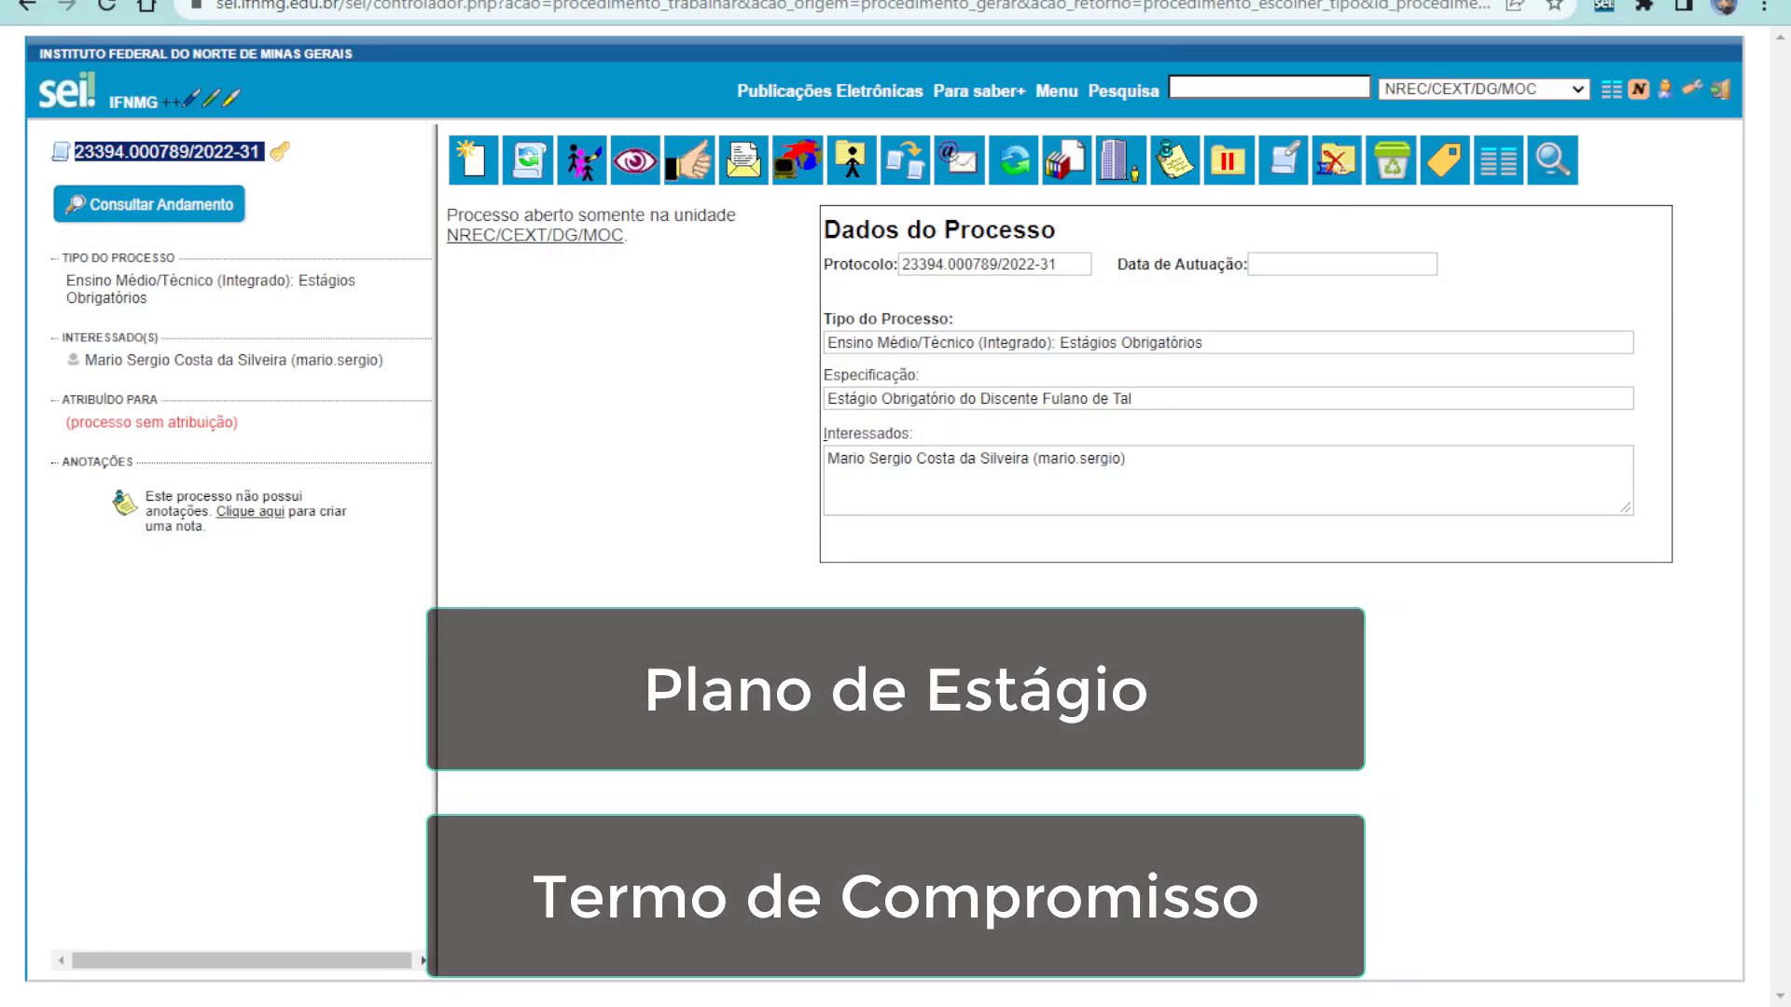
Add a new document of type Estágio Discente - Plano de Estágio, found by filtering 'plano de'
{"action": "left_click", "coordinate": [469, 167]}
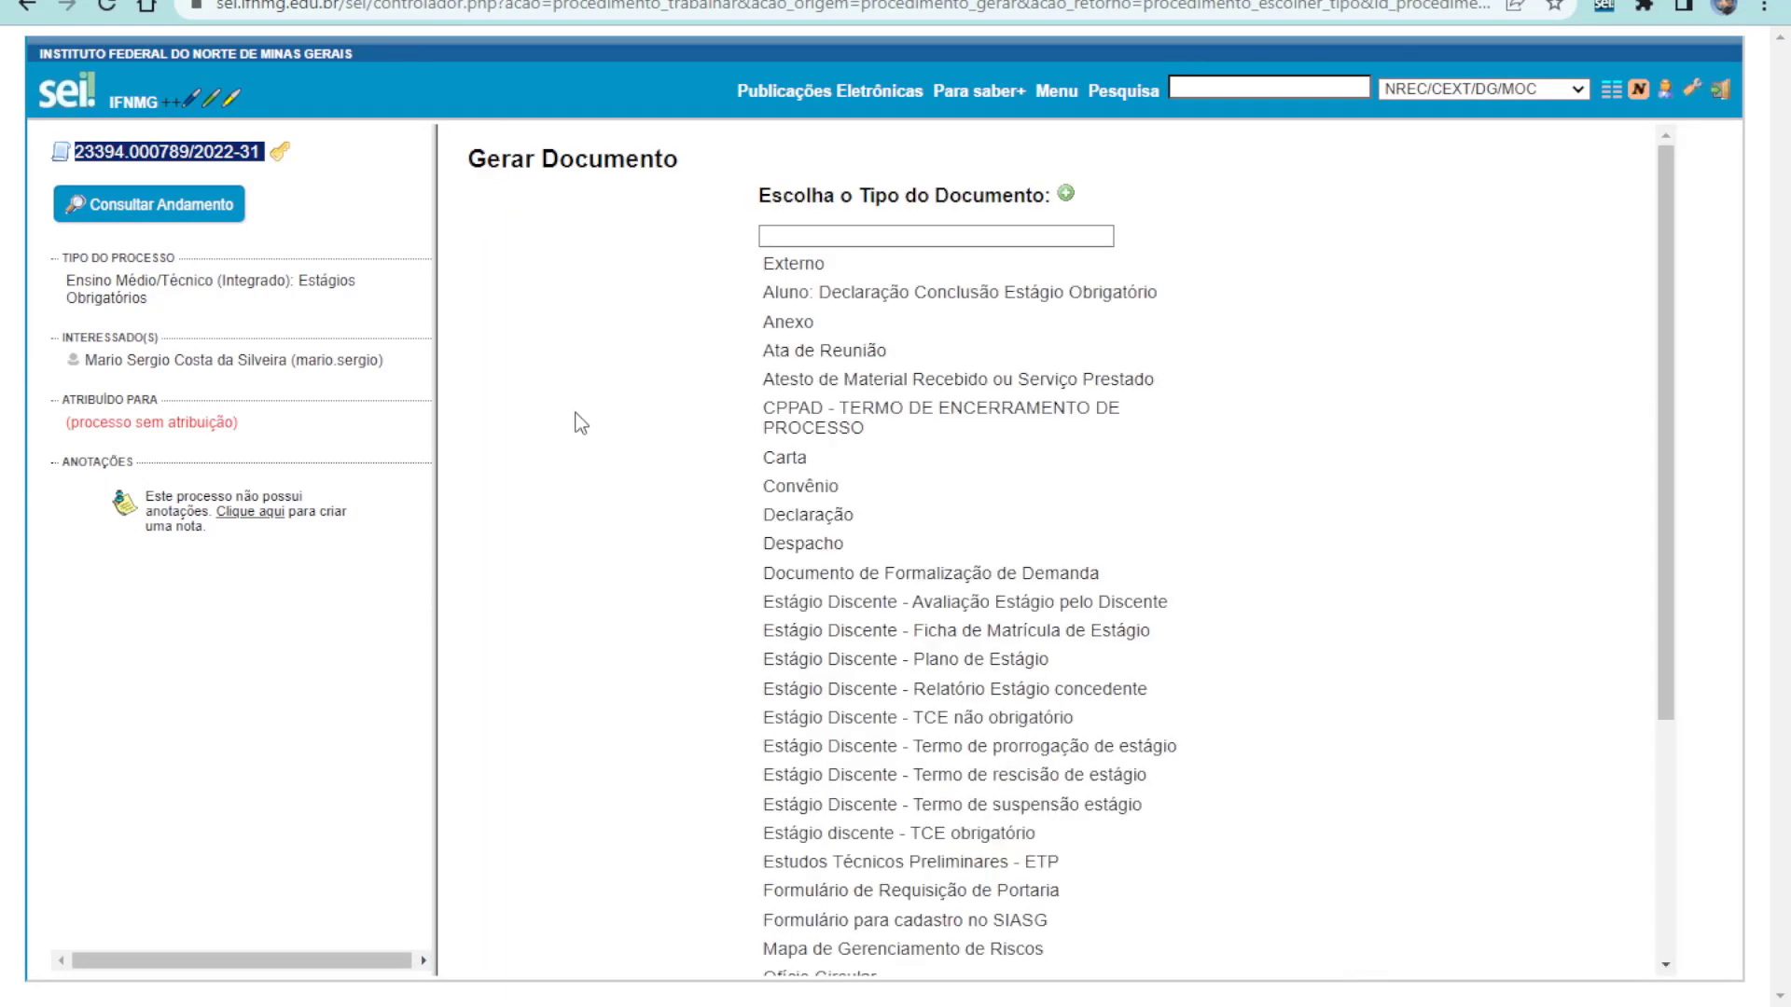
{"action": "left_click", "coordinate": [1070, 197]}
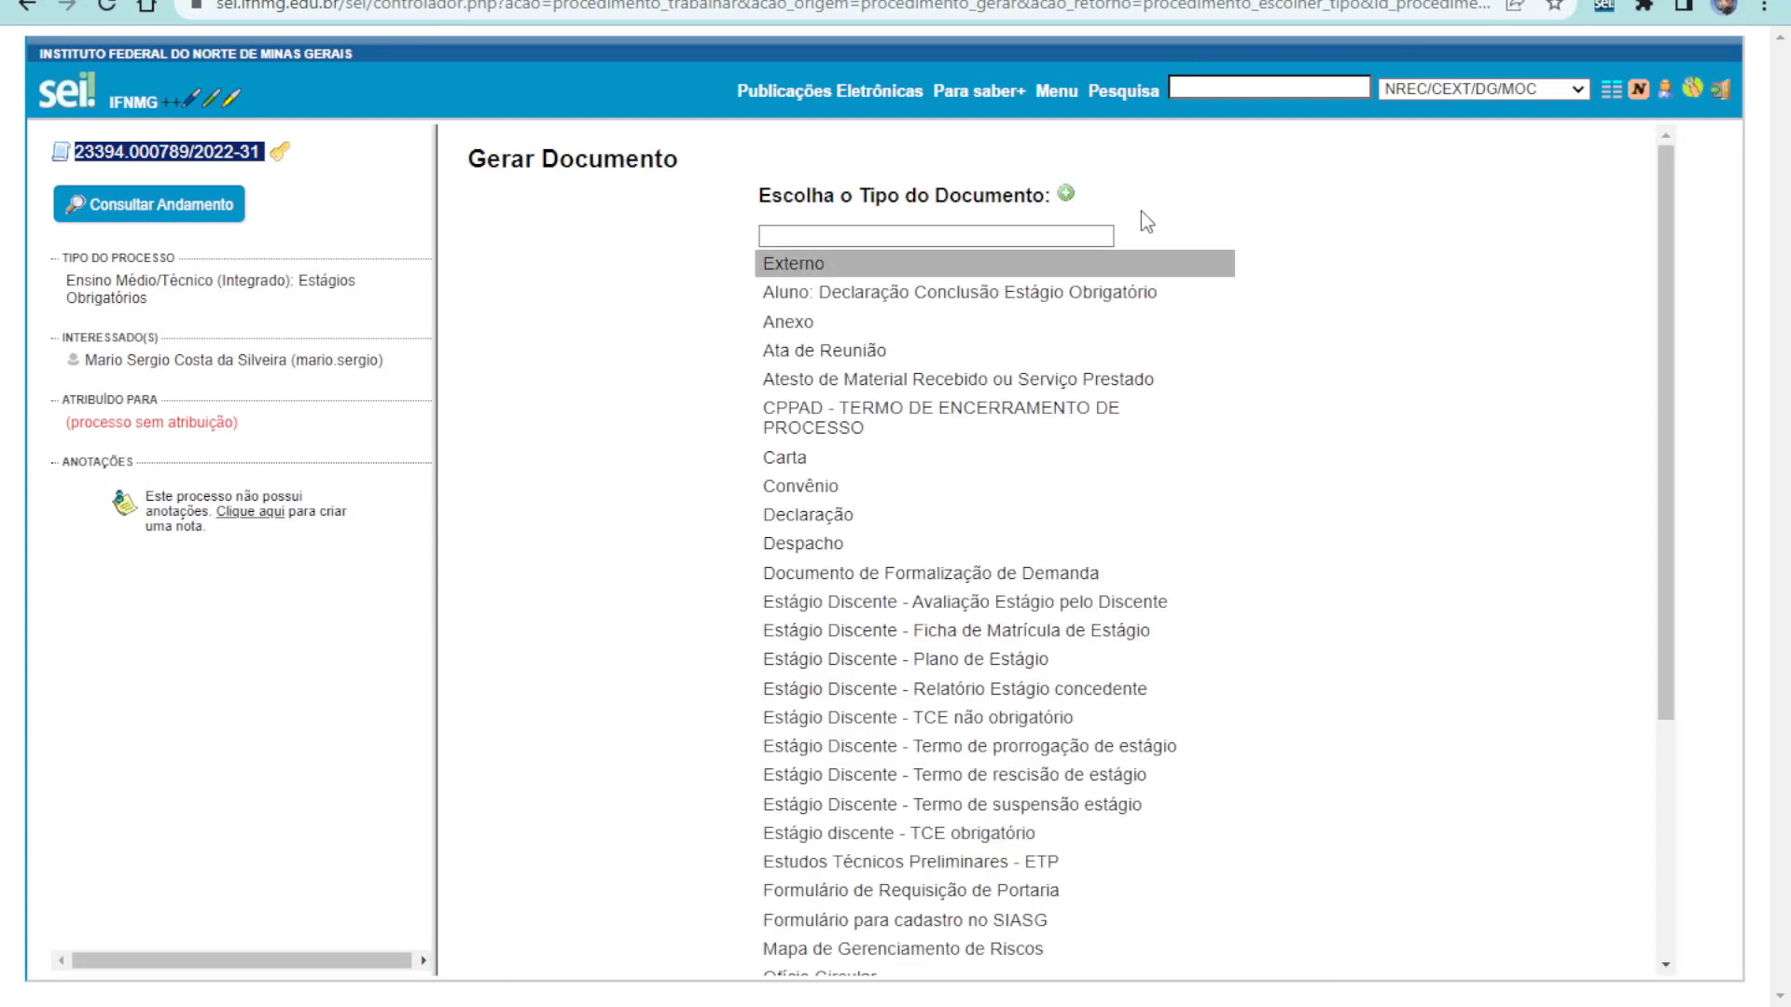
{"action": "left_click", "coordinate": [935, 237]}
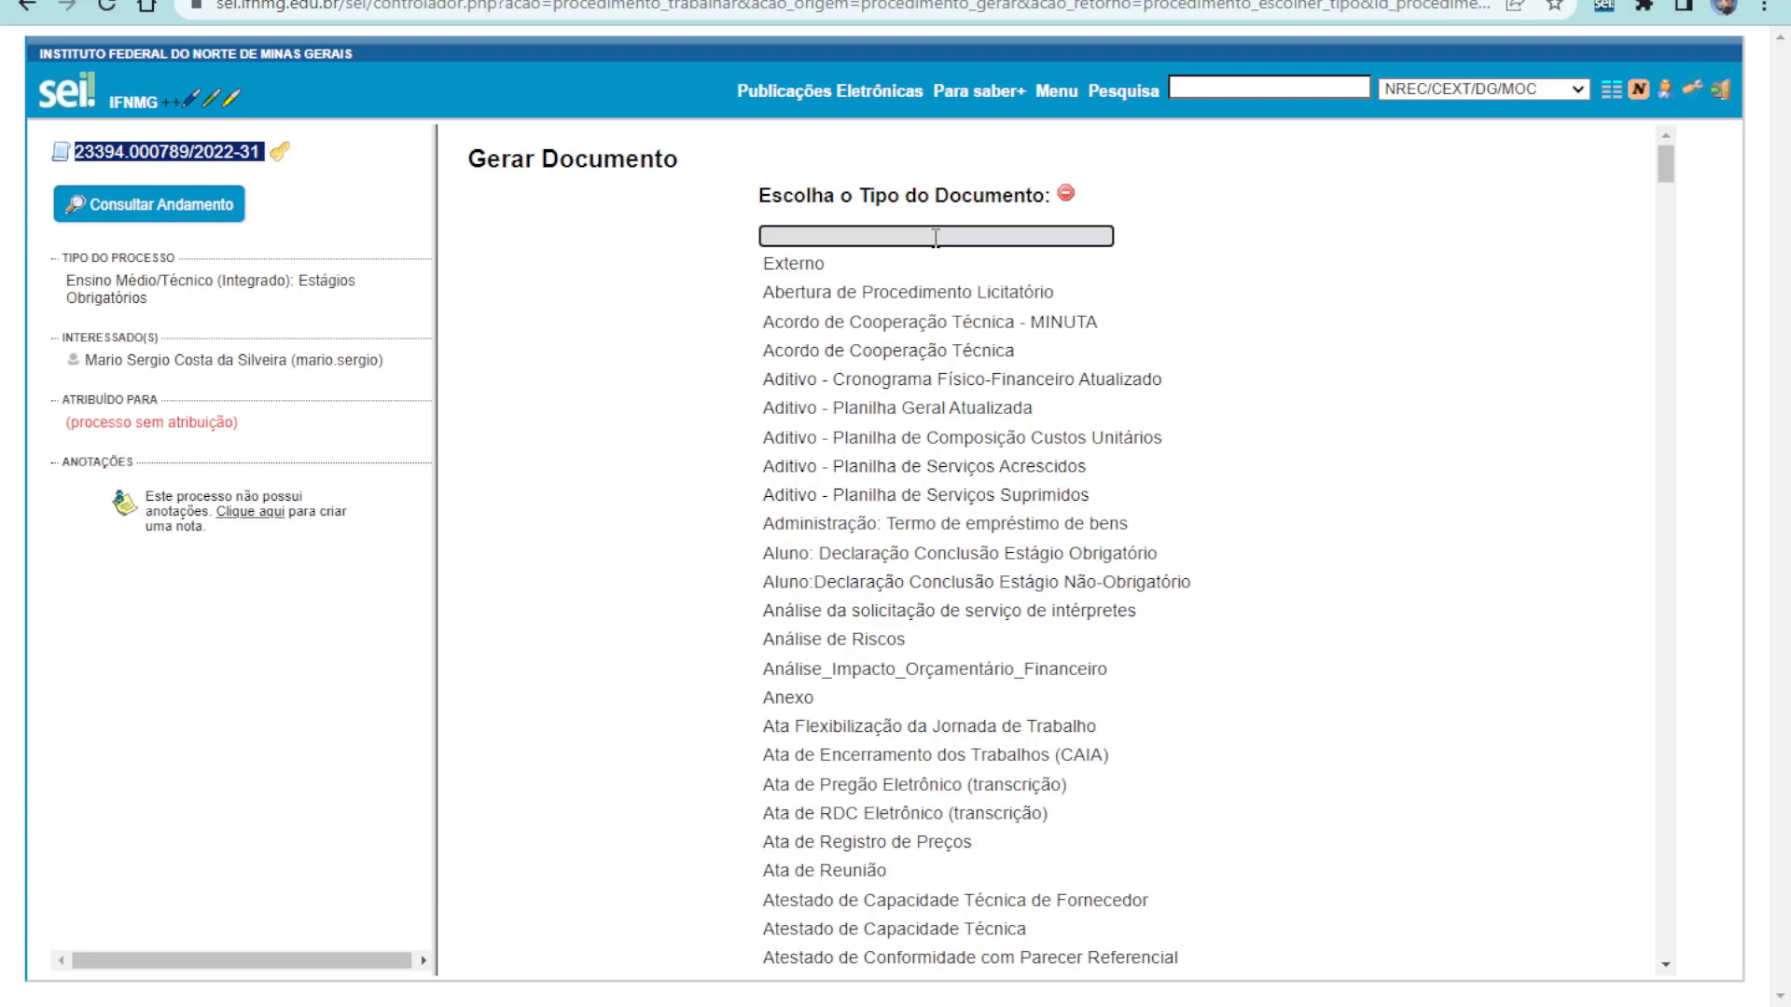
{"action": "type", "text": "plano de"}
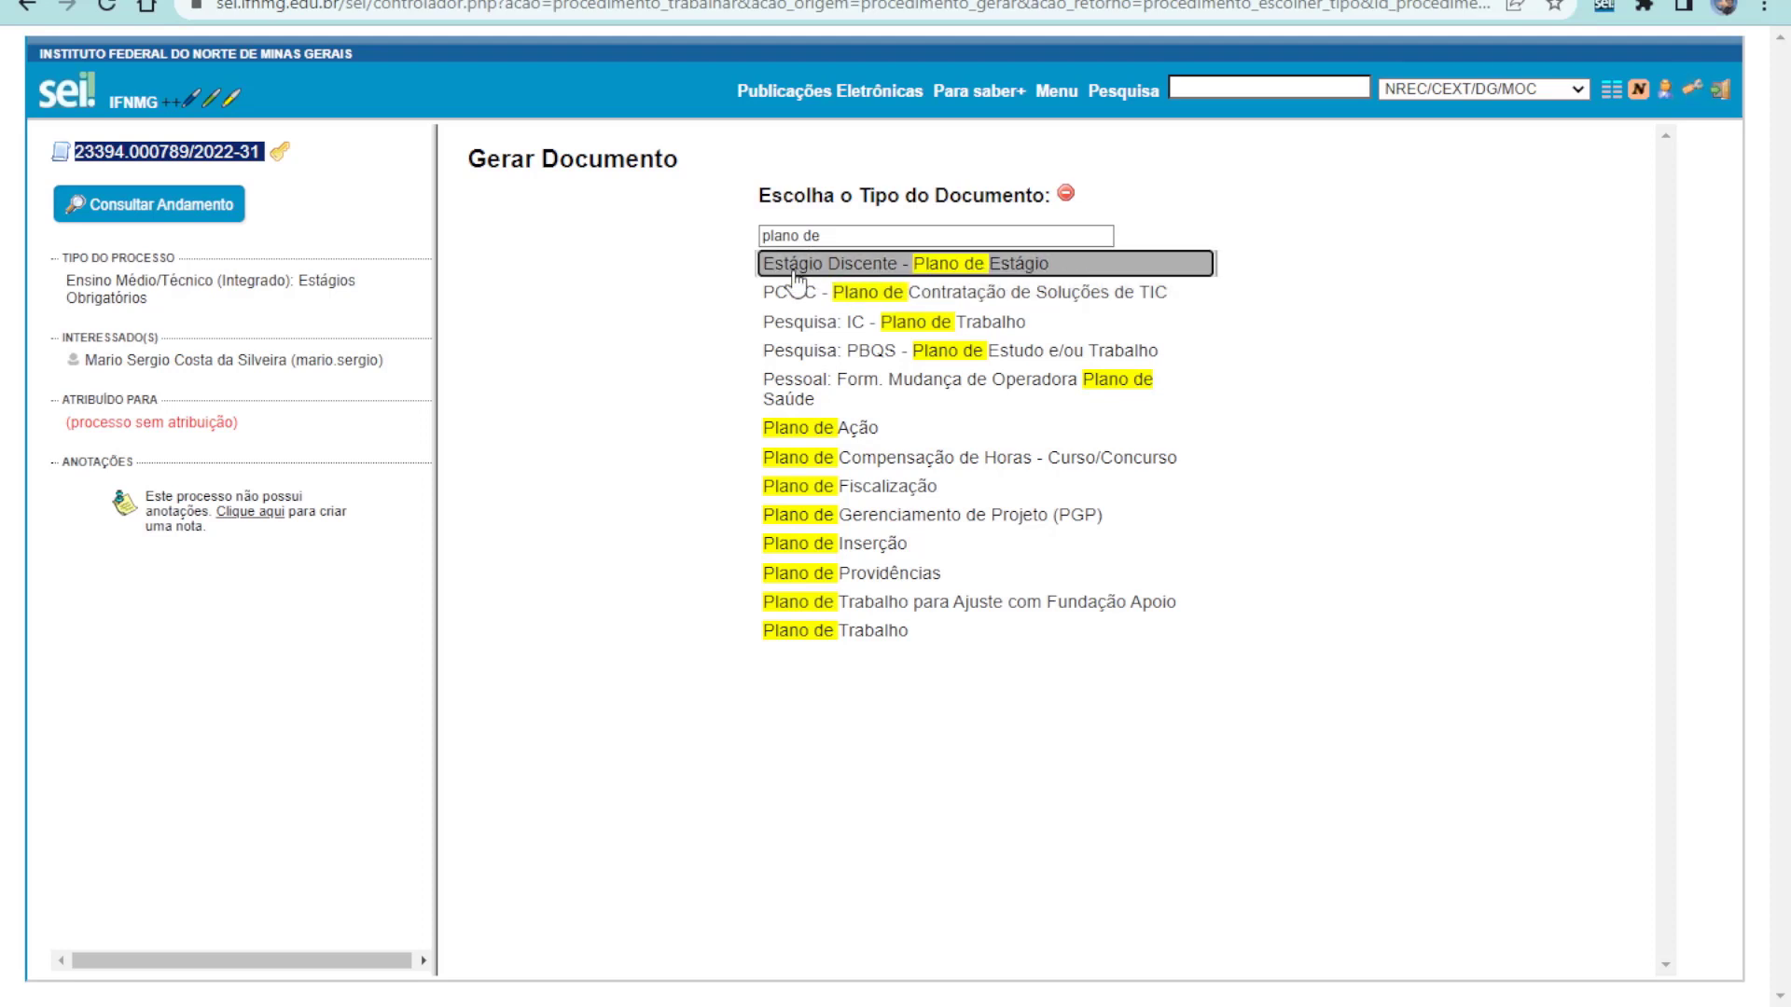
{"action": "left_click", "coordinate": [1028, 270]}
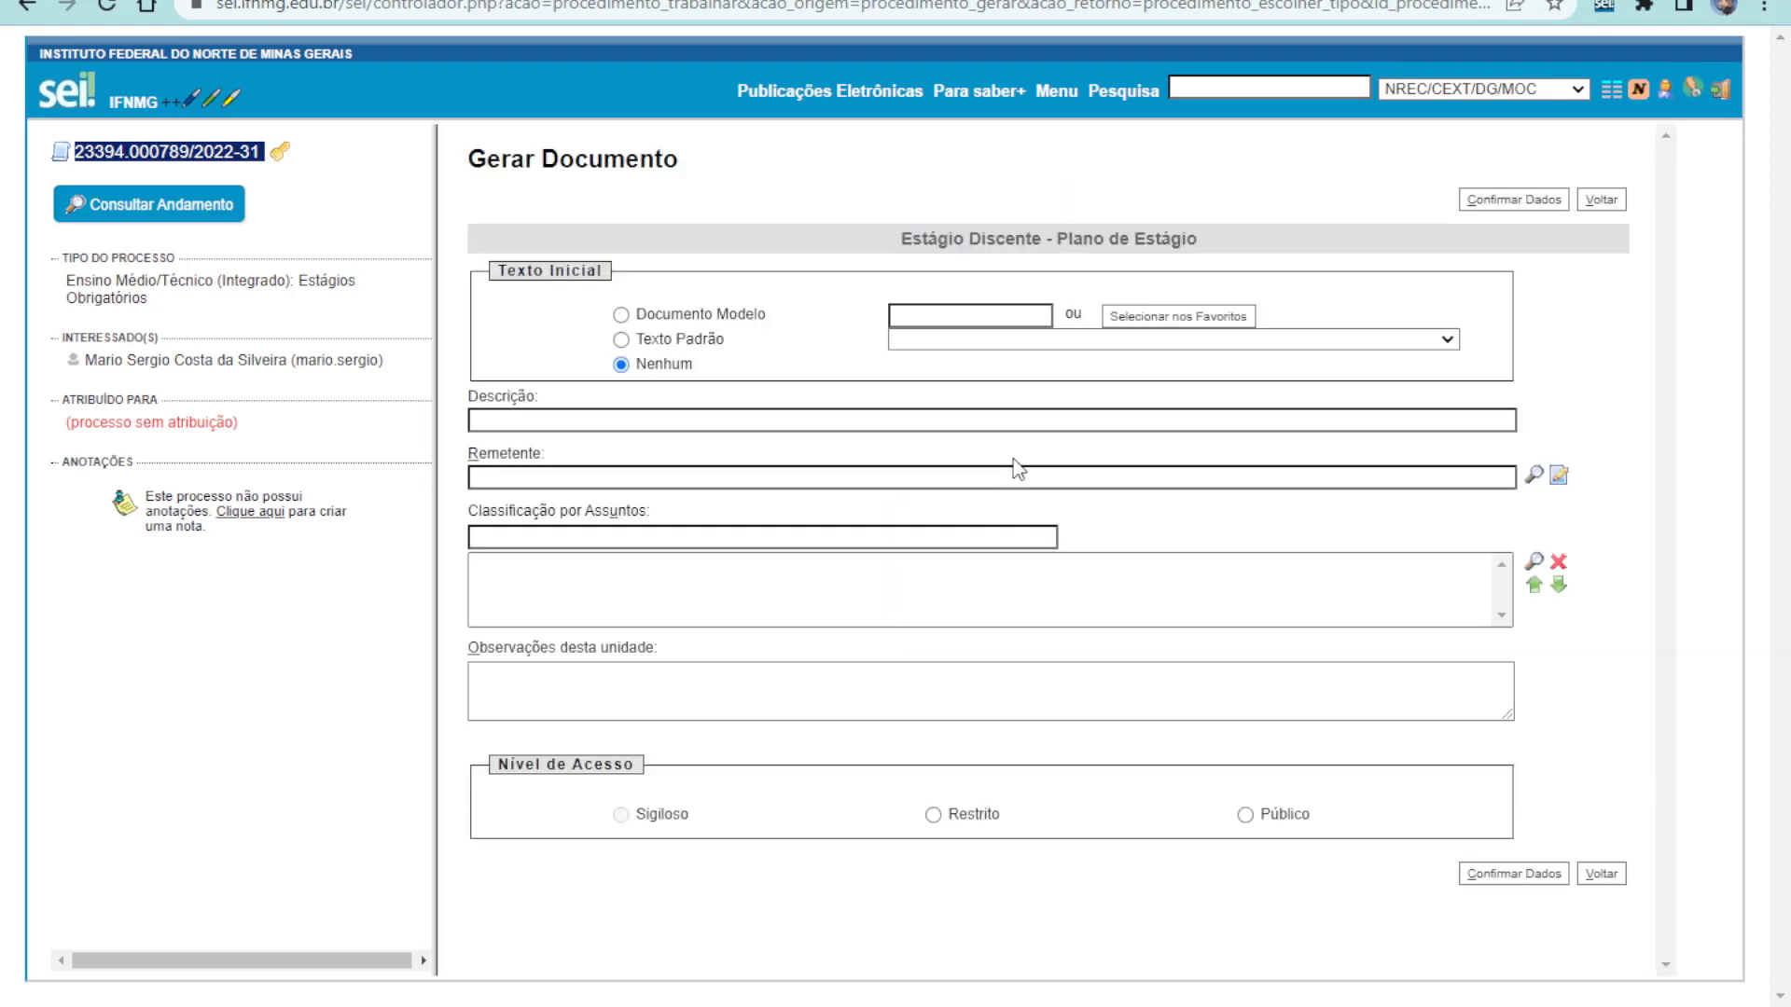
Describe it as 'Plano de estágio - Discente' plus the student's name, make it Público, and confirm
{"action": "left_click", "coordinate": [570, 421]}
{"action": "type", "text": "Plano de"}
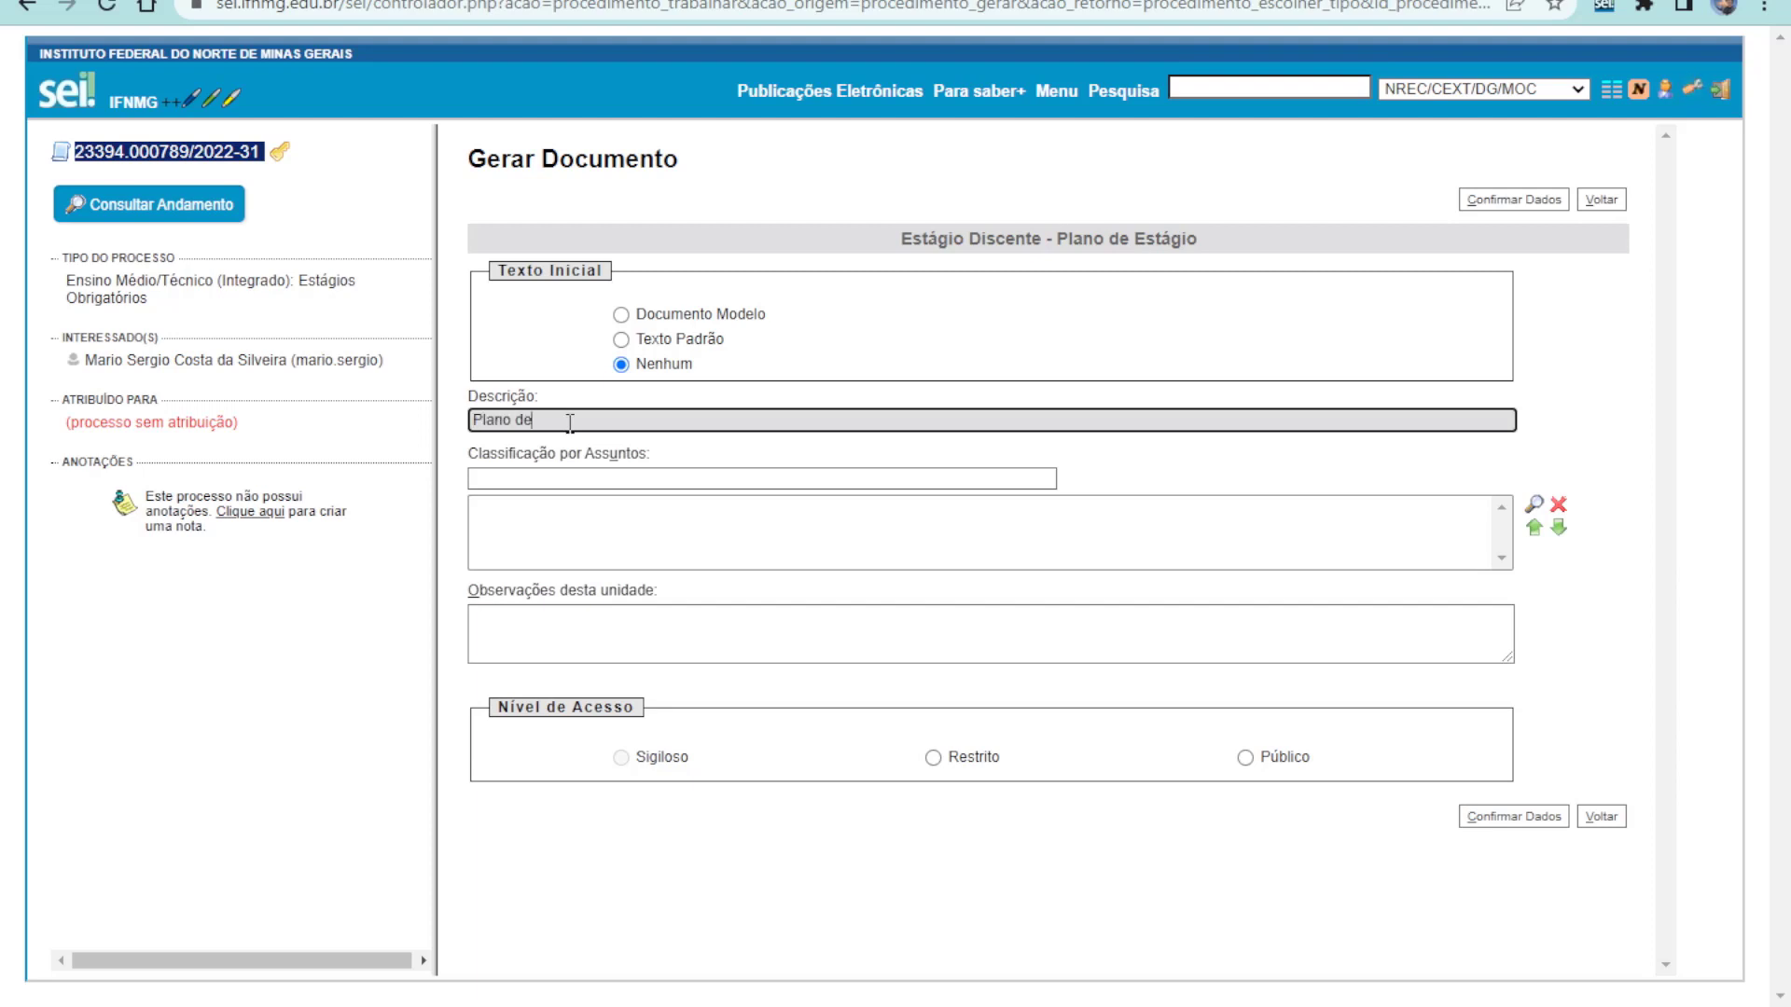
{"action": "type", "text": " estág"}
{"action": "type", "text": "io"}
{"action": "type", "text": " - Discente F"}
{"action": "type", "text": "in"}
{"action": "type", "text": "ulano de Est"}
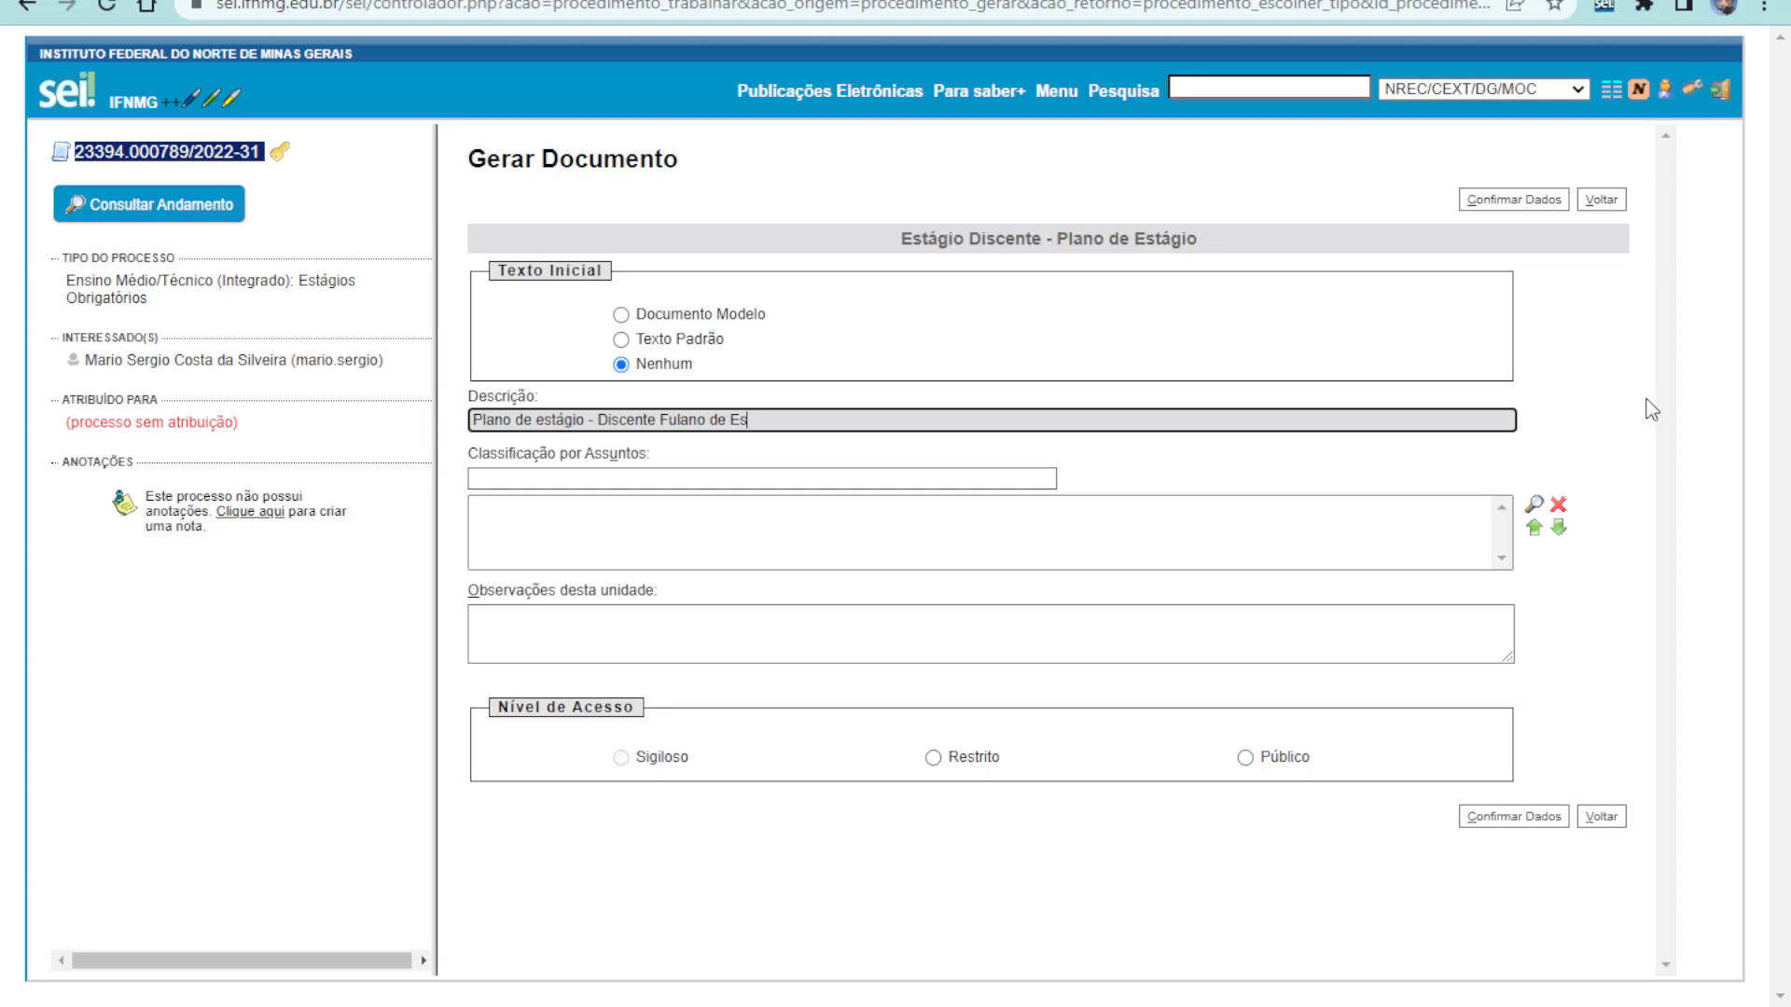
{"action": "key", "text": "BackSpace"}
{"action": "left_click", "coordinate": [827, 483]}
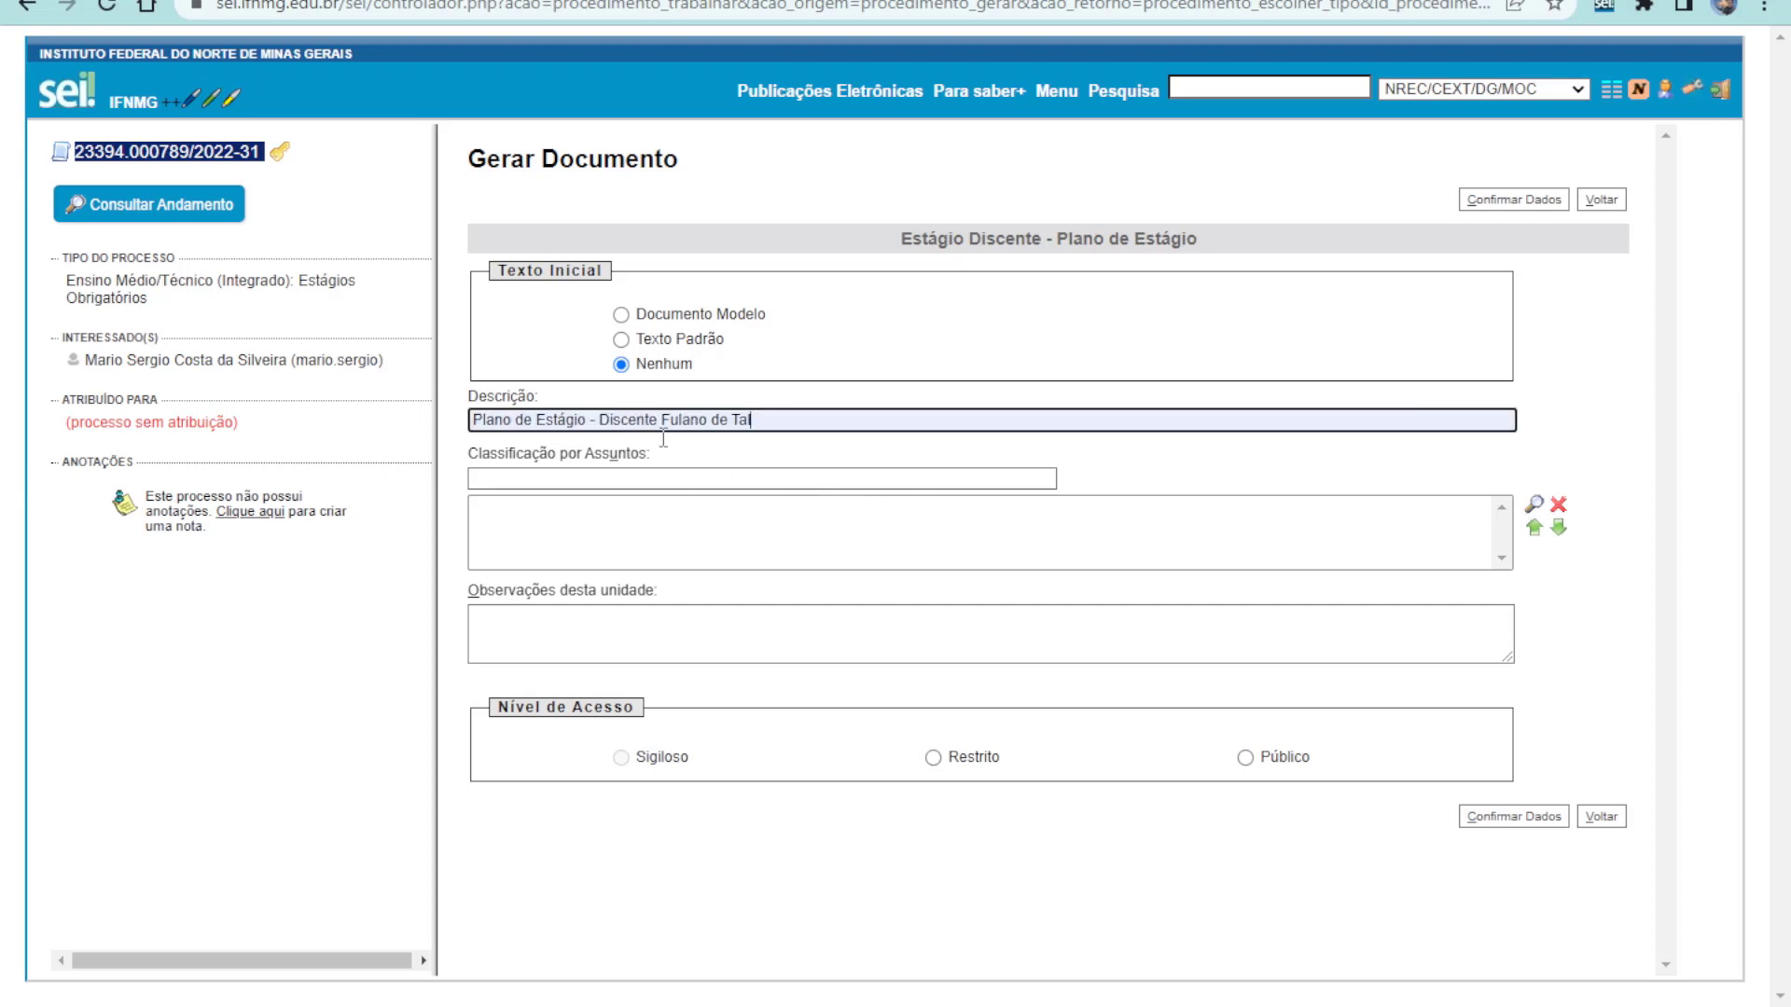
{"action": "left_click", "coordinate": [1249, 761]}
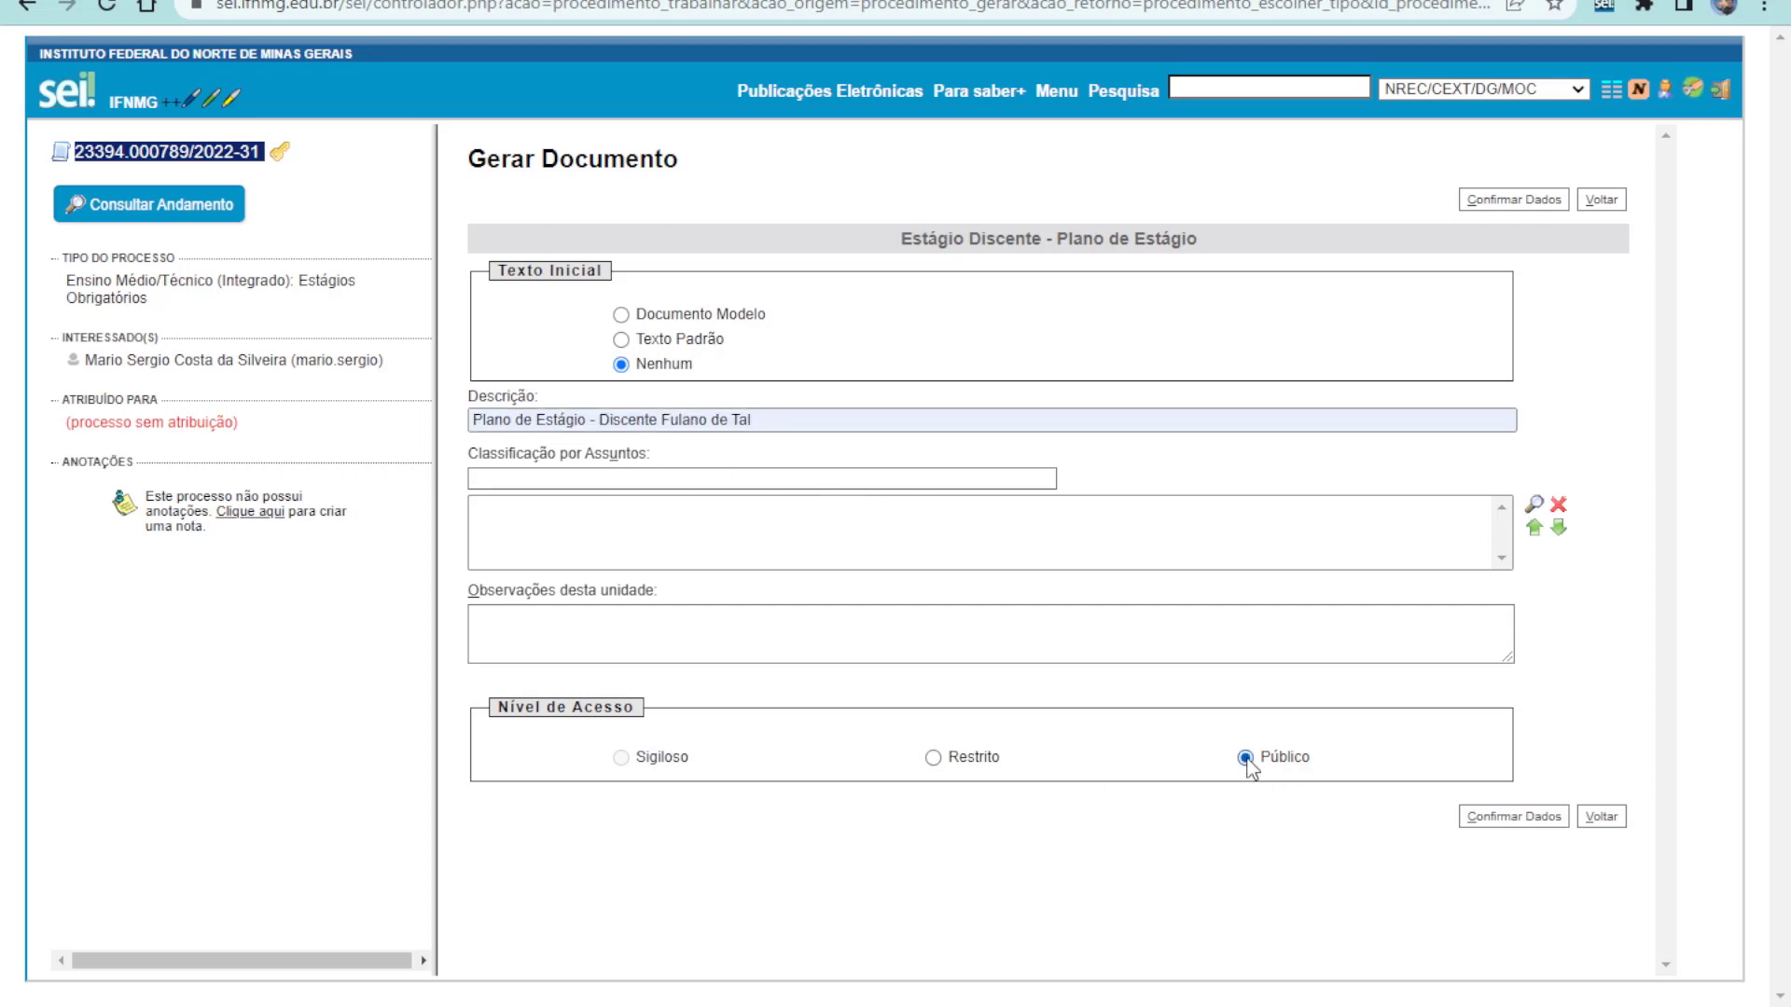
{"action": "left_click", "coordinate": [1525, 817]}
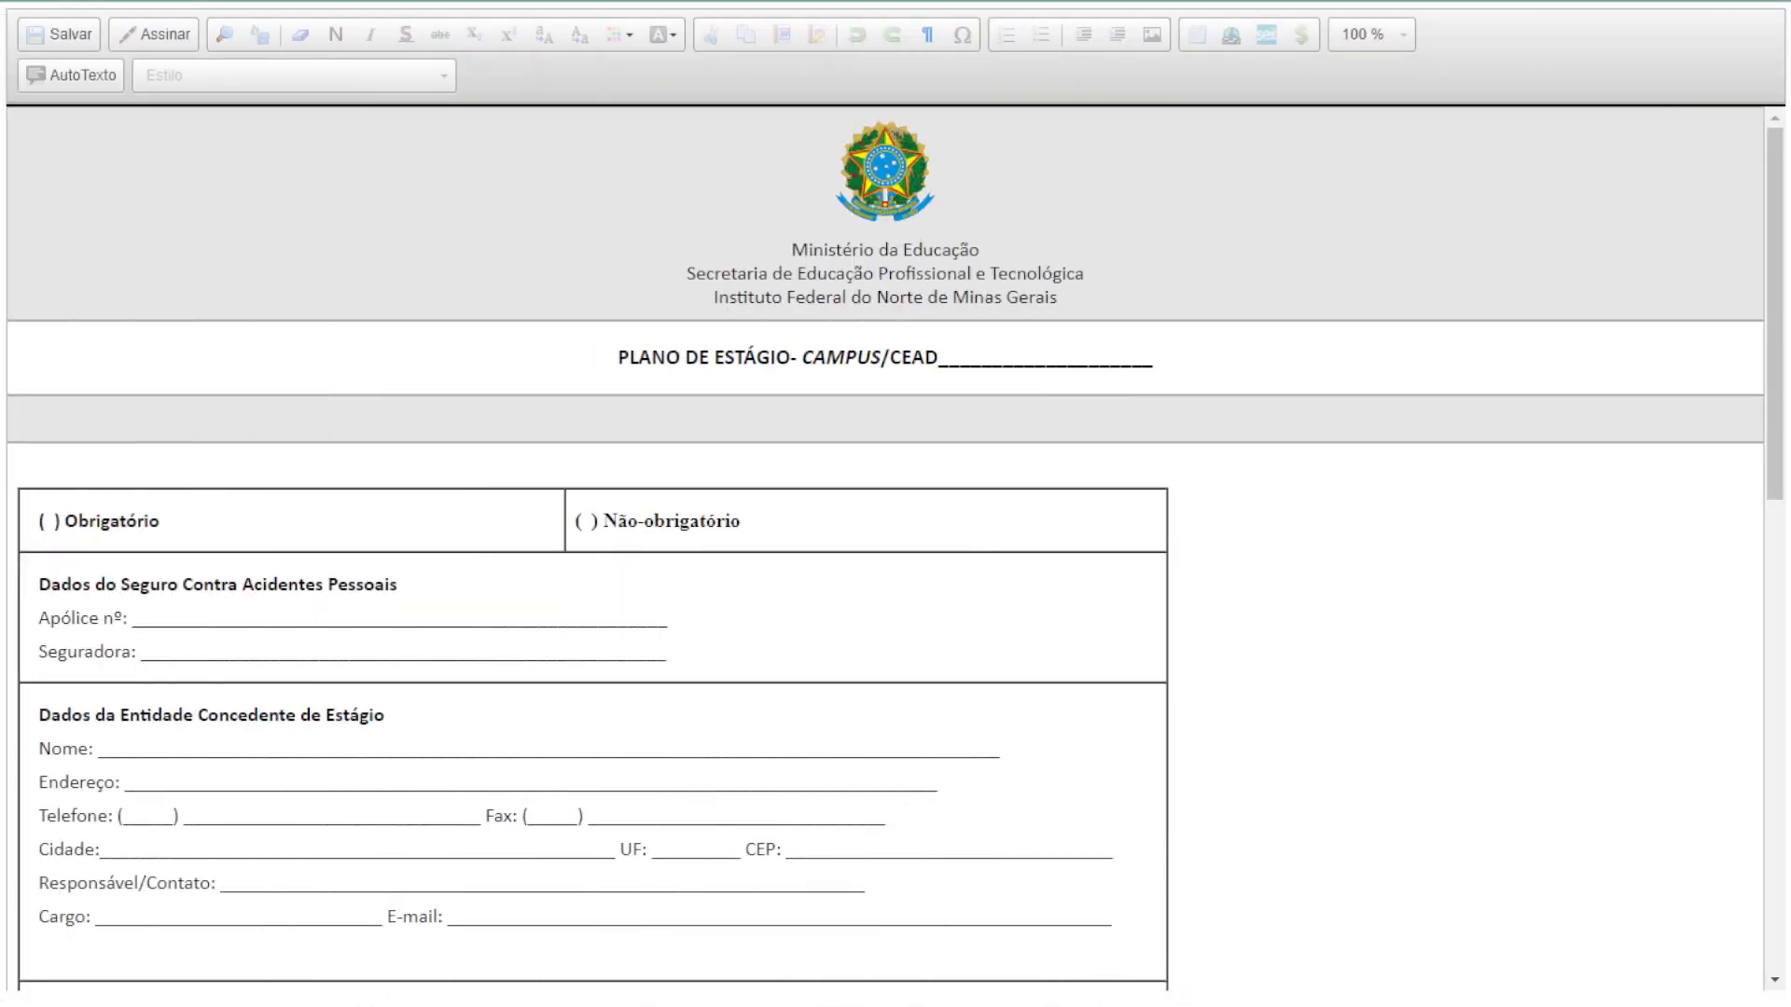
Replace '/CEAD' in the title with 'MONTES CLAROS' so it reads CAMPUS MONTES CLAROS
{"action": "left_click", "coordinate": [884, 358]}
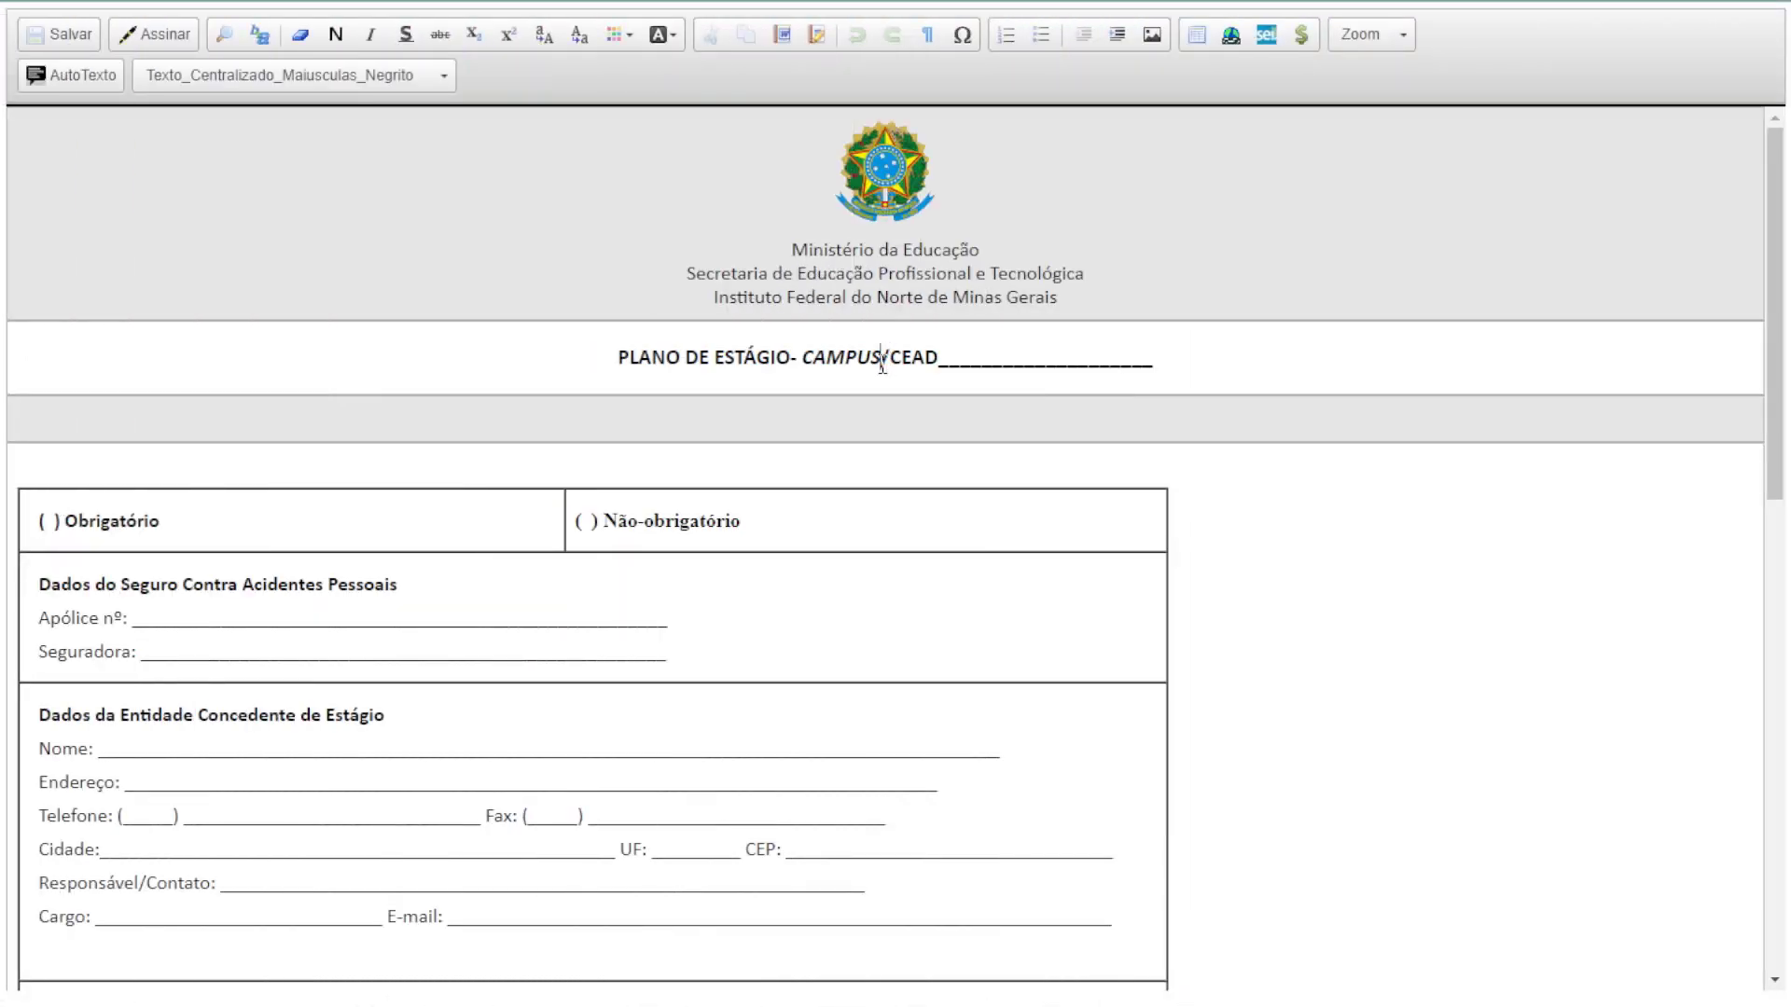
{"action": "key", "text": "shift+End"}
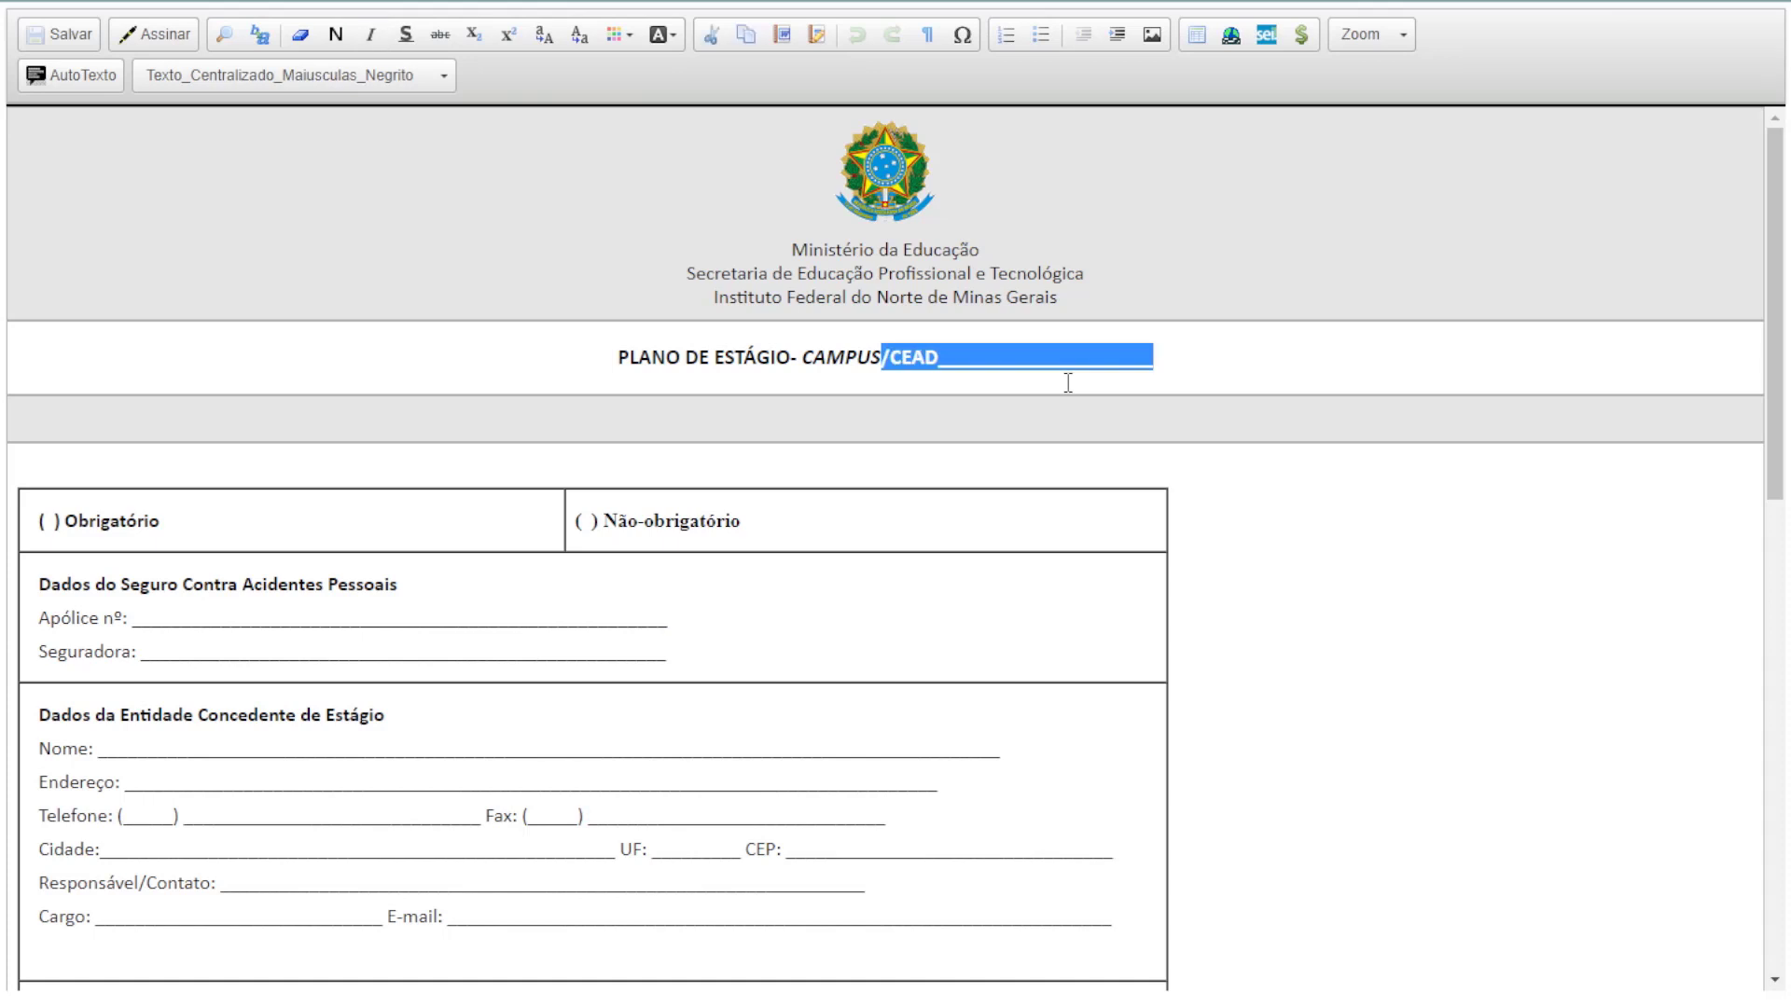
{"action": "key", "text": "BackSpace"}
{"action": "type", "text": "M"}
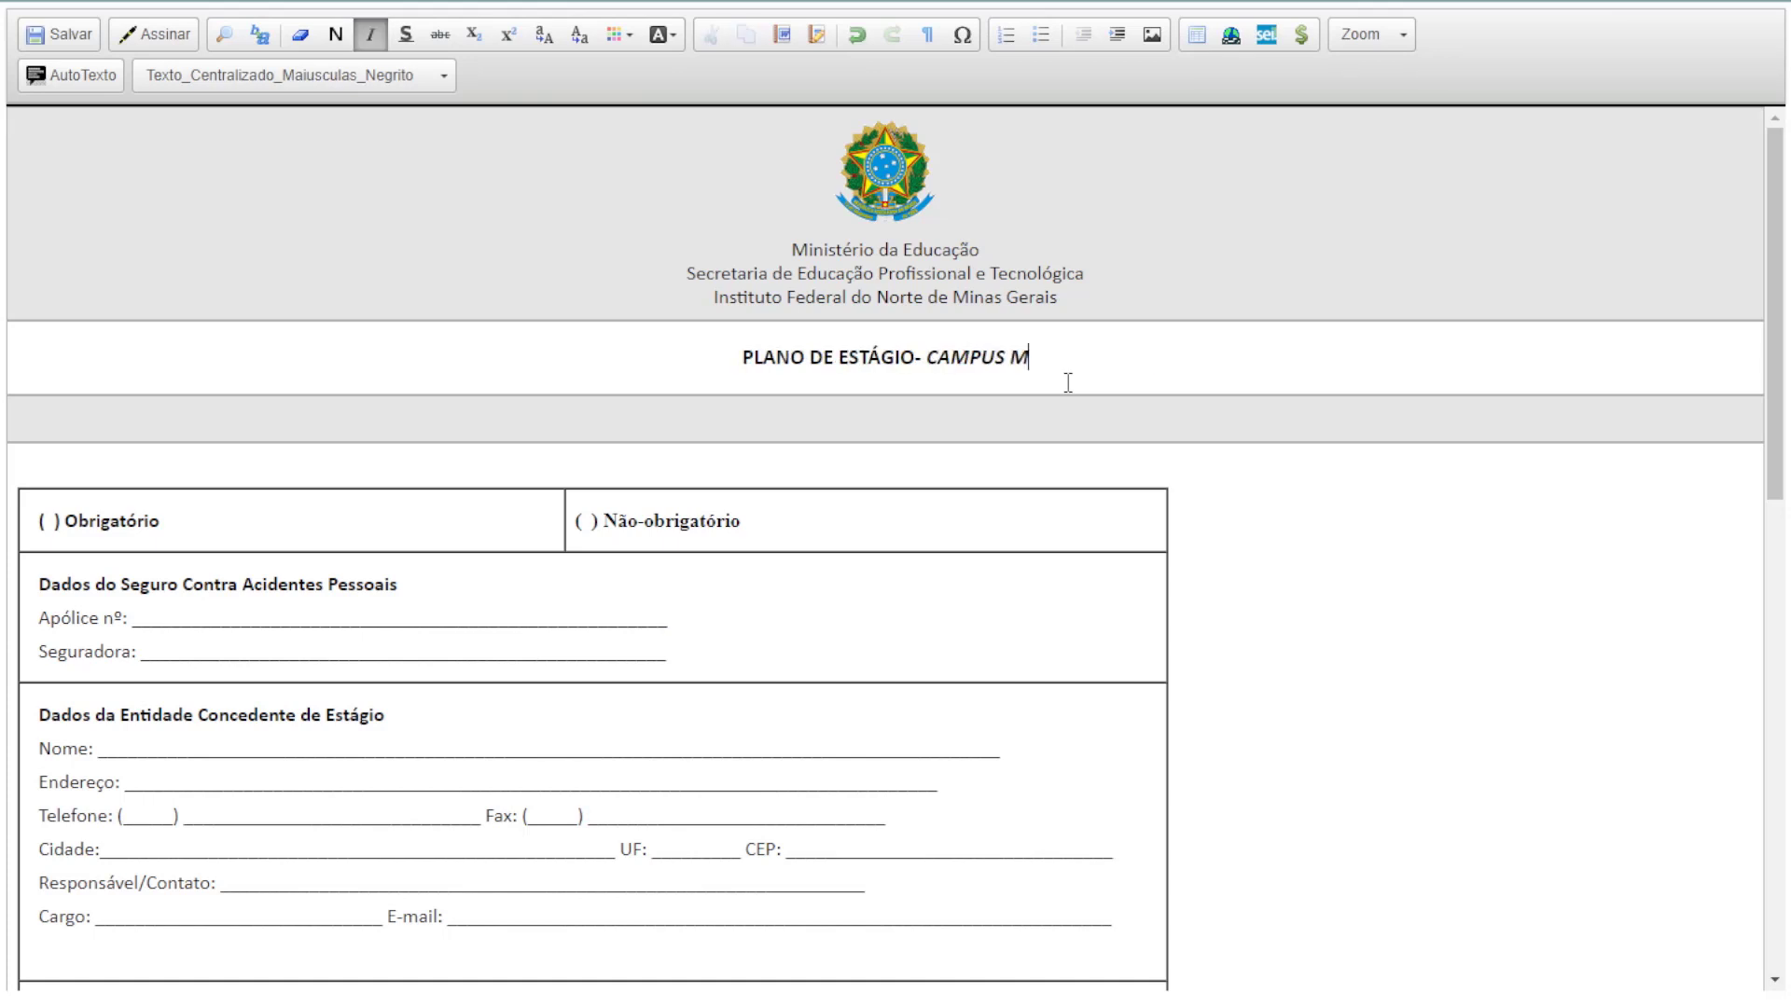
{"action": "type", "text": "ONTES CLAROS"}
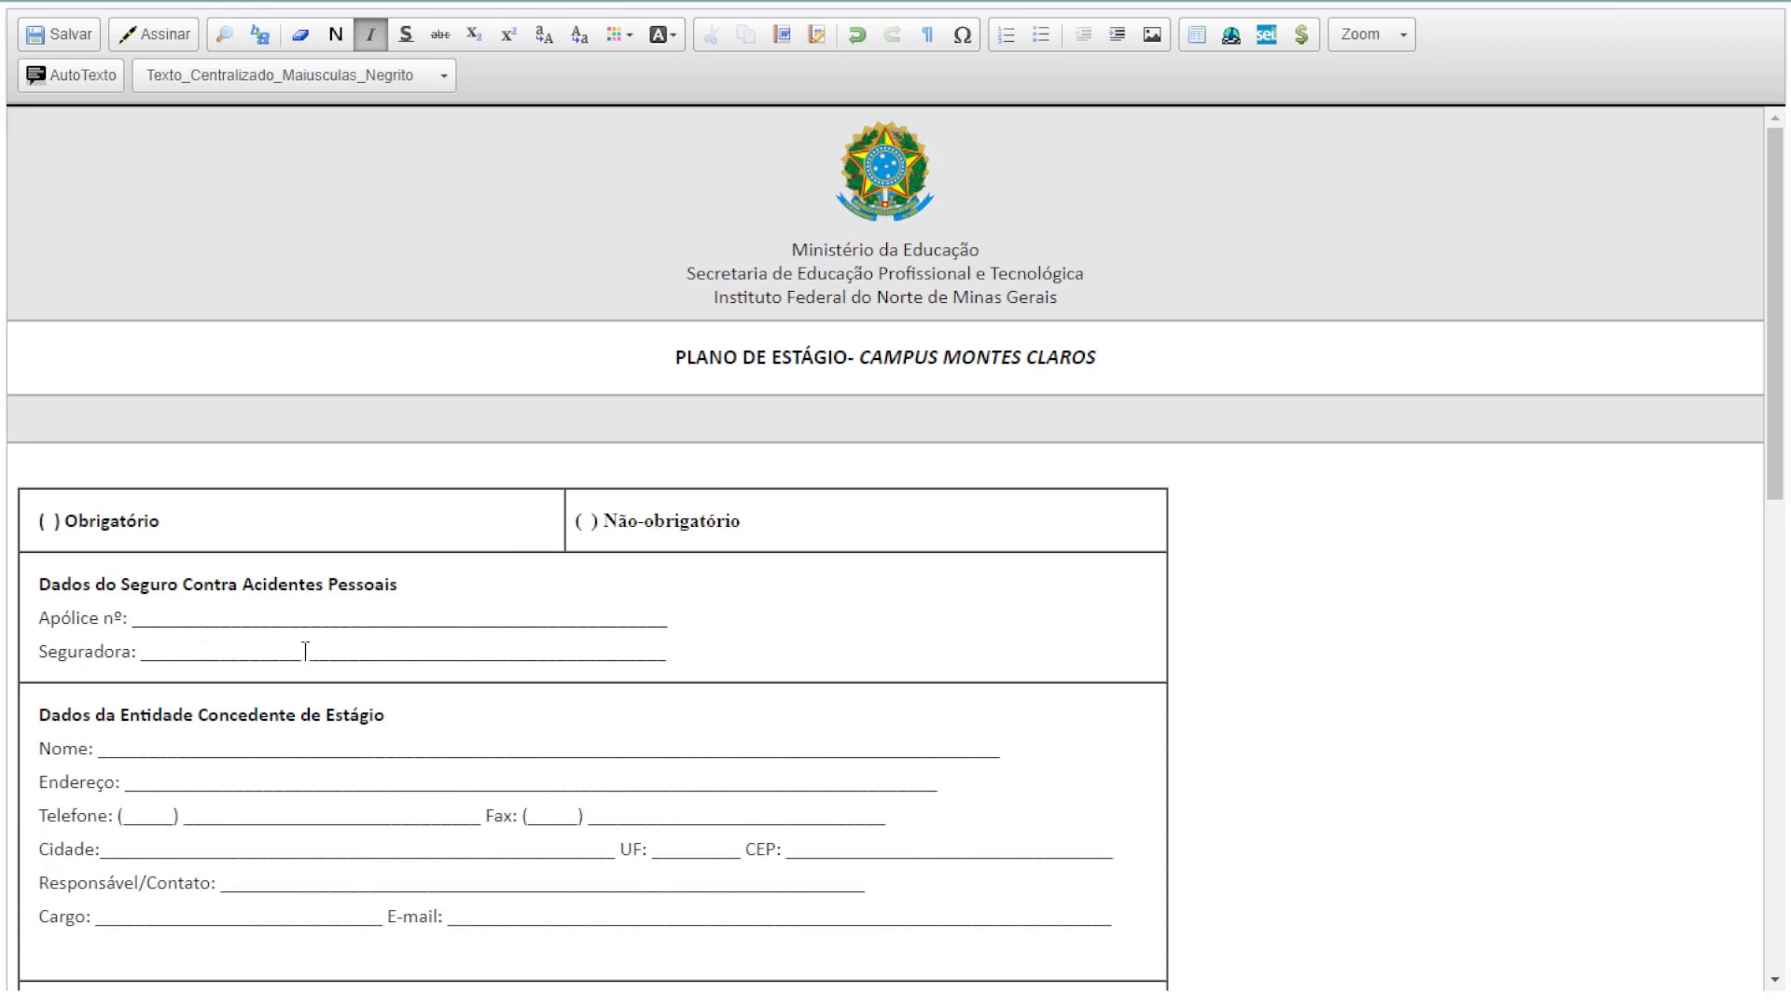
Fill the blank after Campus in the orientador line with 'Montes Claros'
{"action": "scroll", "coordinate": [305, 650], "scroll_direction": "down", "scroll_amount": 4}
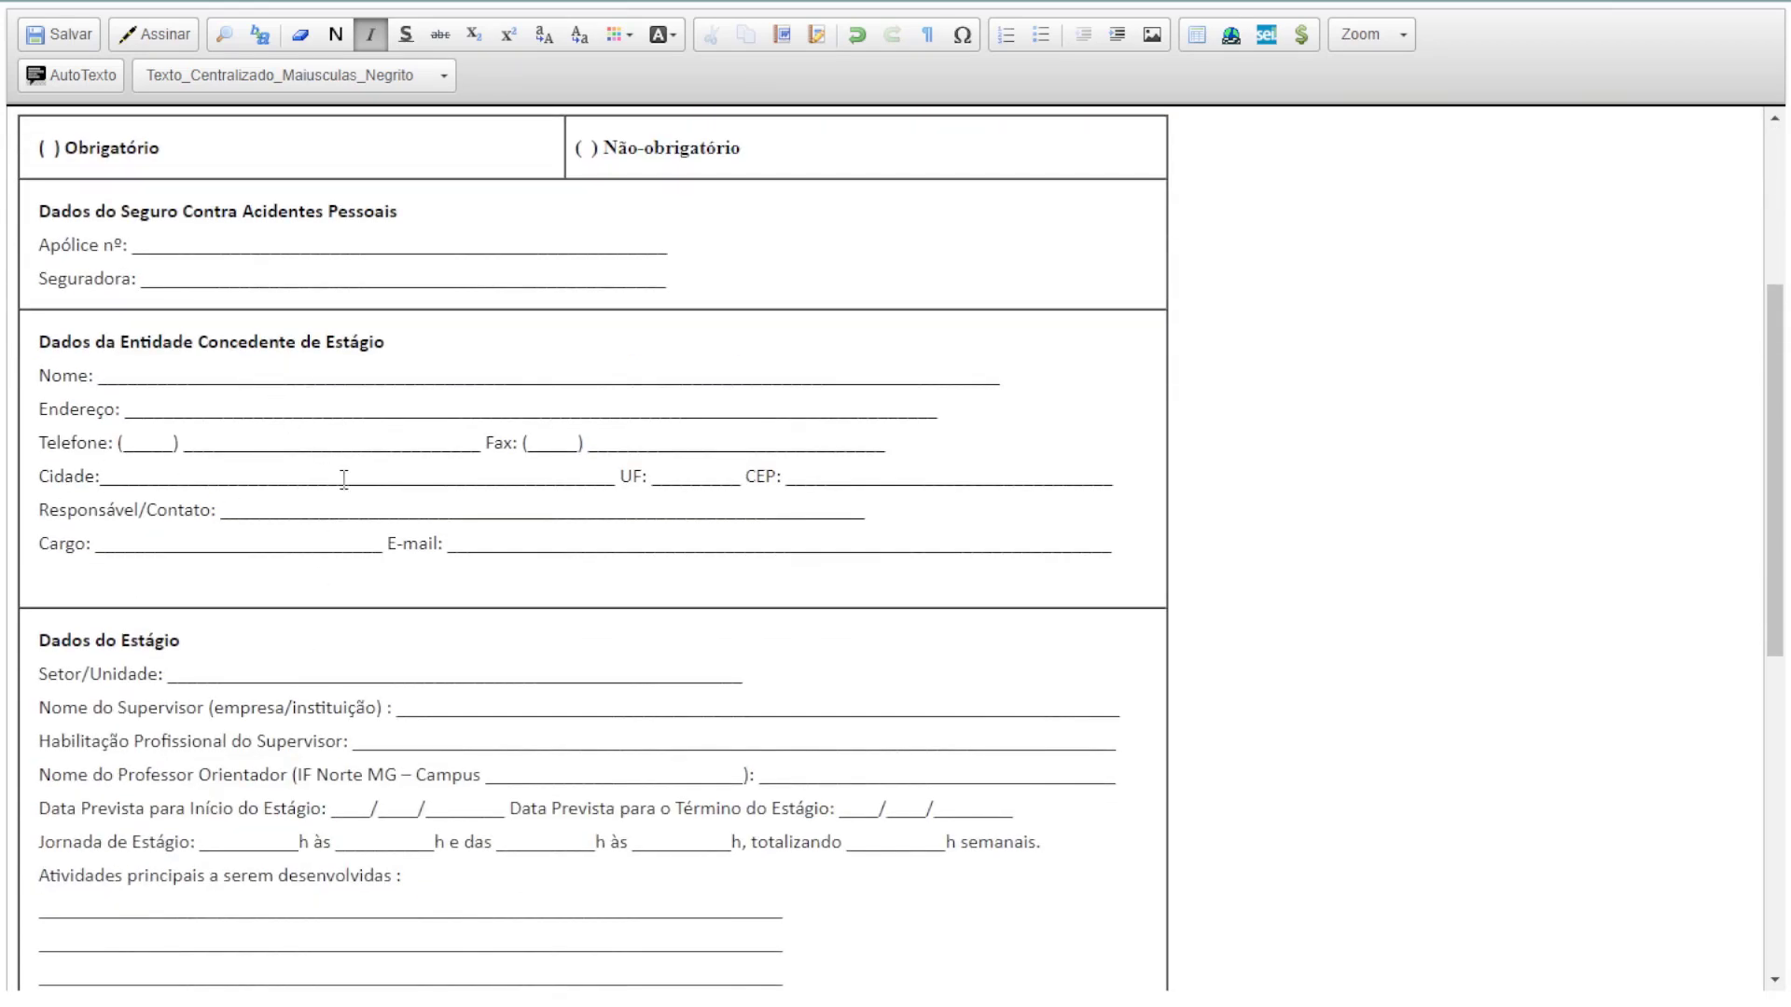
{"action": "scroll", "coordinate": [242, 509], "scroll_direction": "down", "scroll_amount": 3}
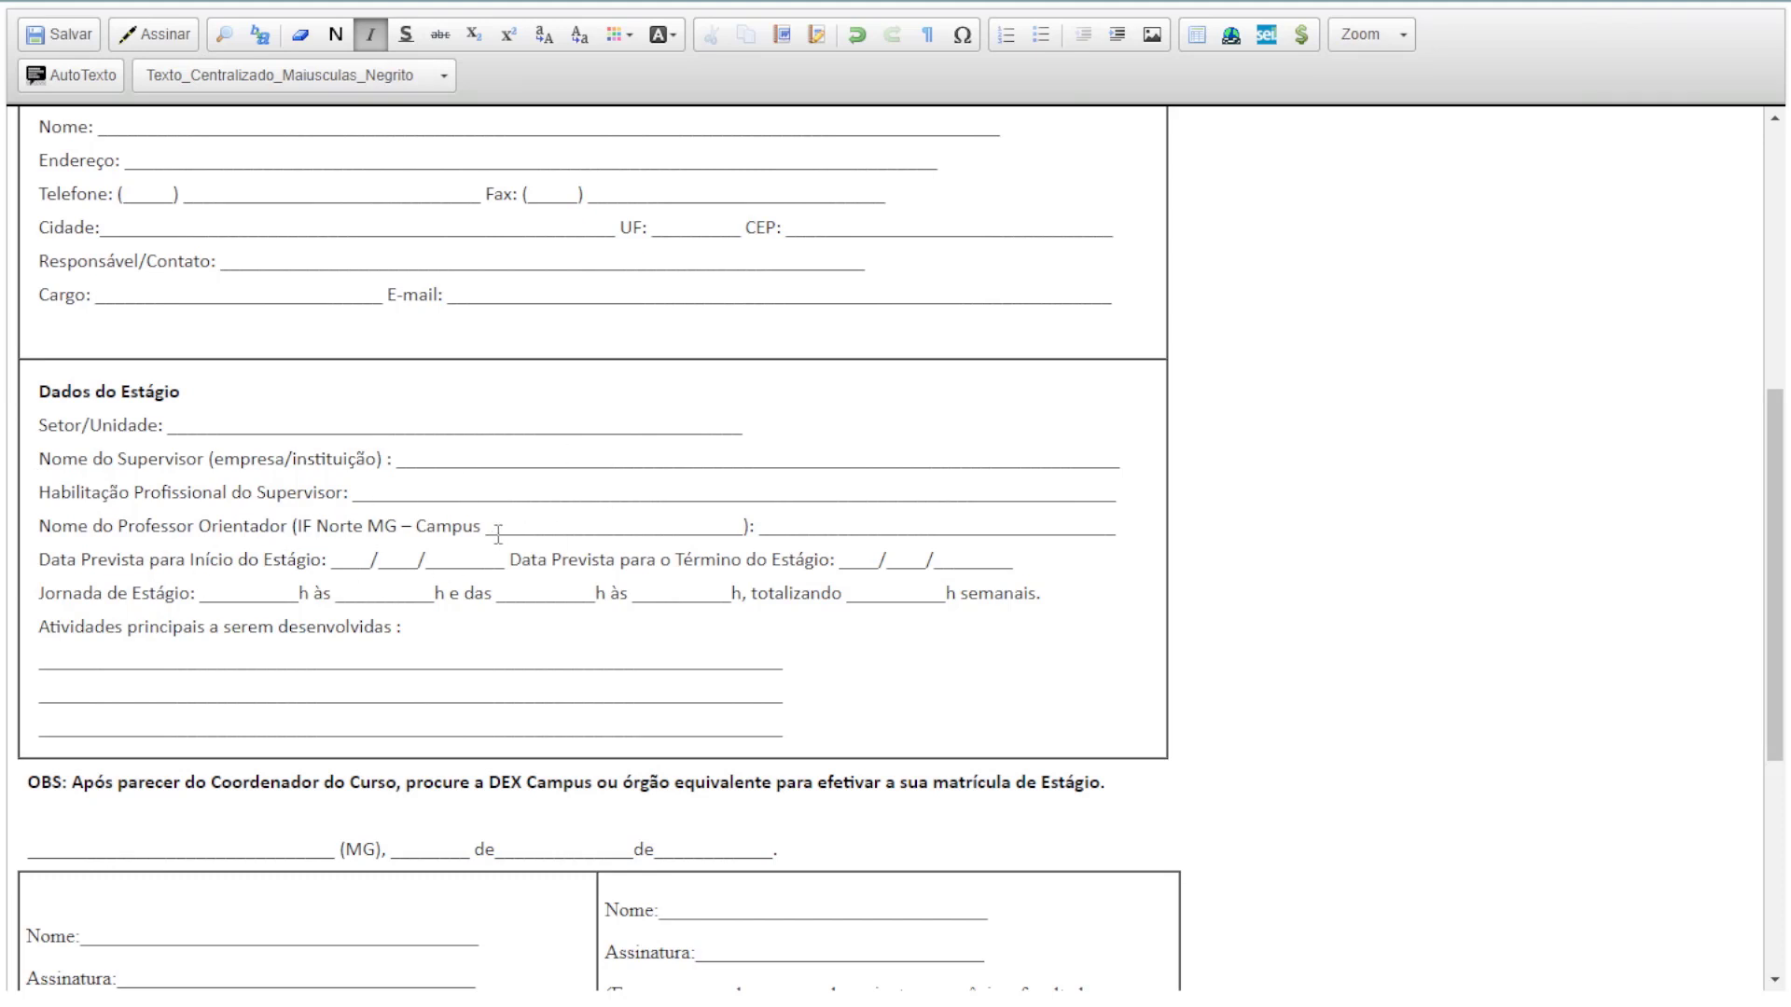
{"action": "left_click_drag", "start_coordinate": [487, 527], "coordinate": [744, 526]}
{"action": "type", "text": "Montes Claros"}
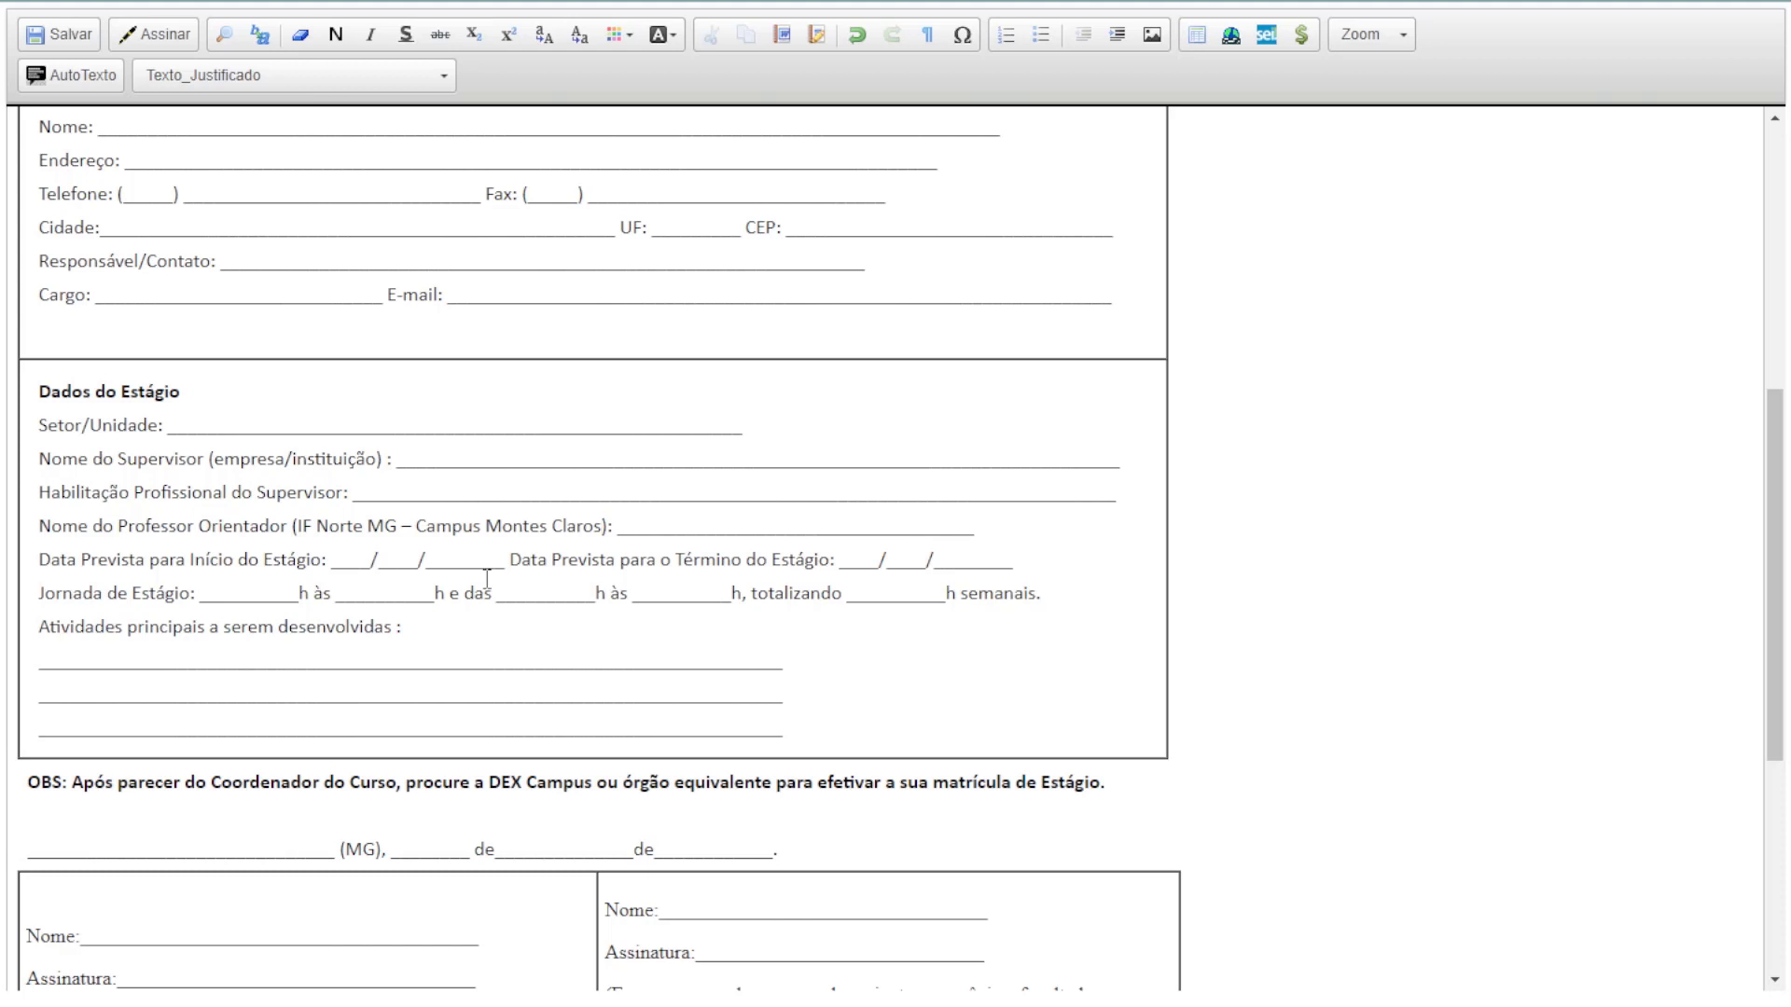
Review the Estagiário, Orientador, Coordenador and Supervisor signature captions, then save the internship plan
{"action": "scroll", "coordinate": [487, 579], "scroll_direction": "up", "scroll_amount": 3}
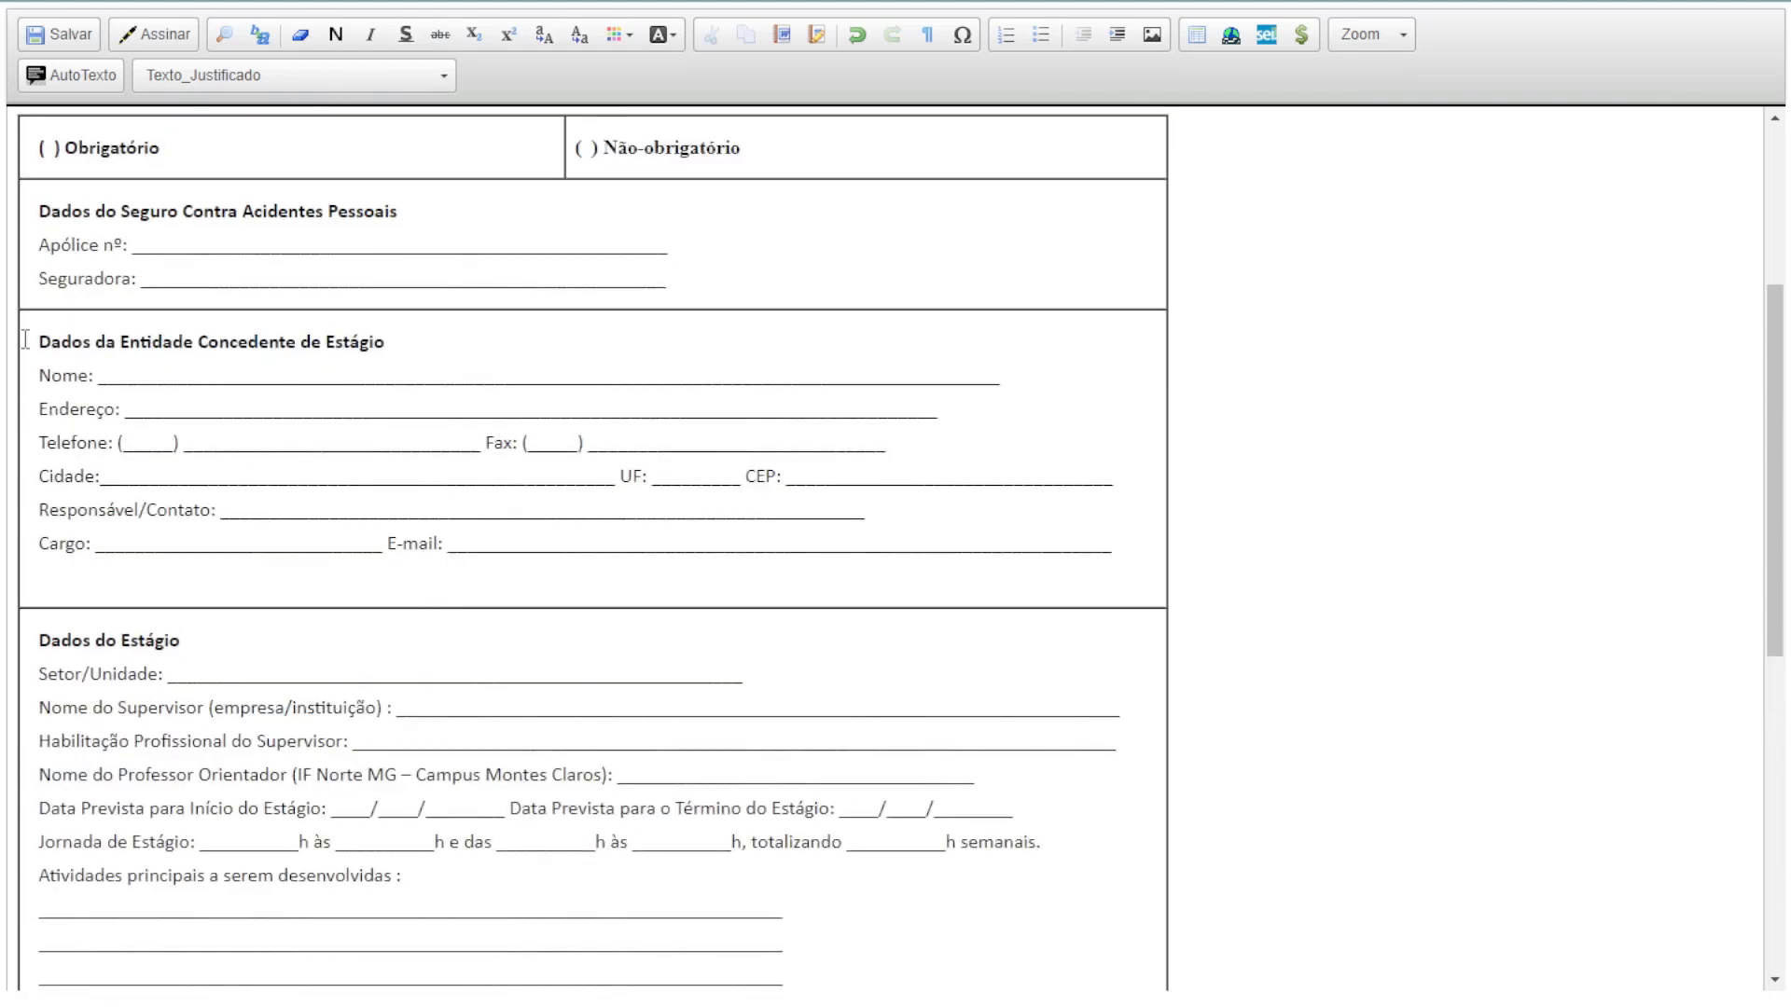
{"action": "left_click_drag", "start_coordinate": [25, 339], "coordinate": [1048, 564]}
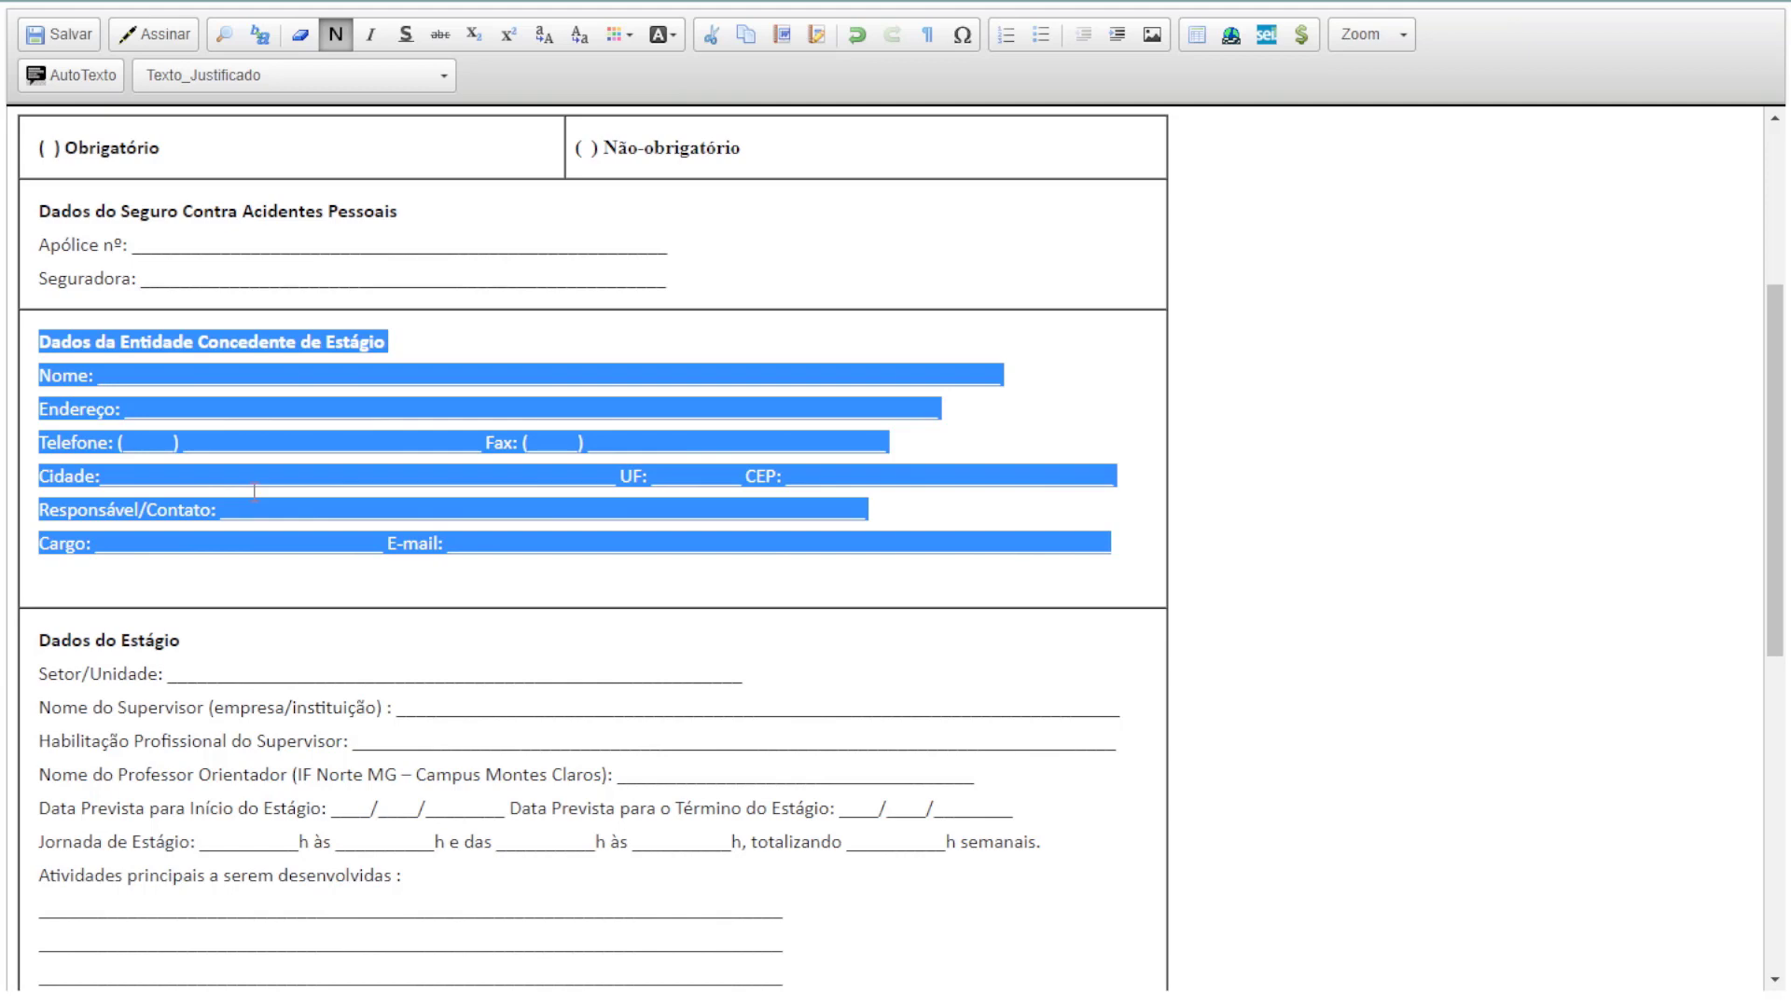
{"action": "scroll", "coordinate": [710, 406], "scroll_direction": "down", "scroll_amount": 6}
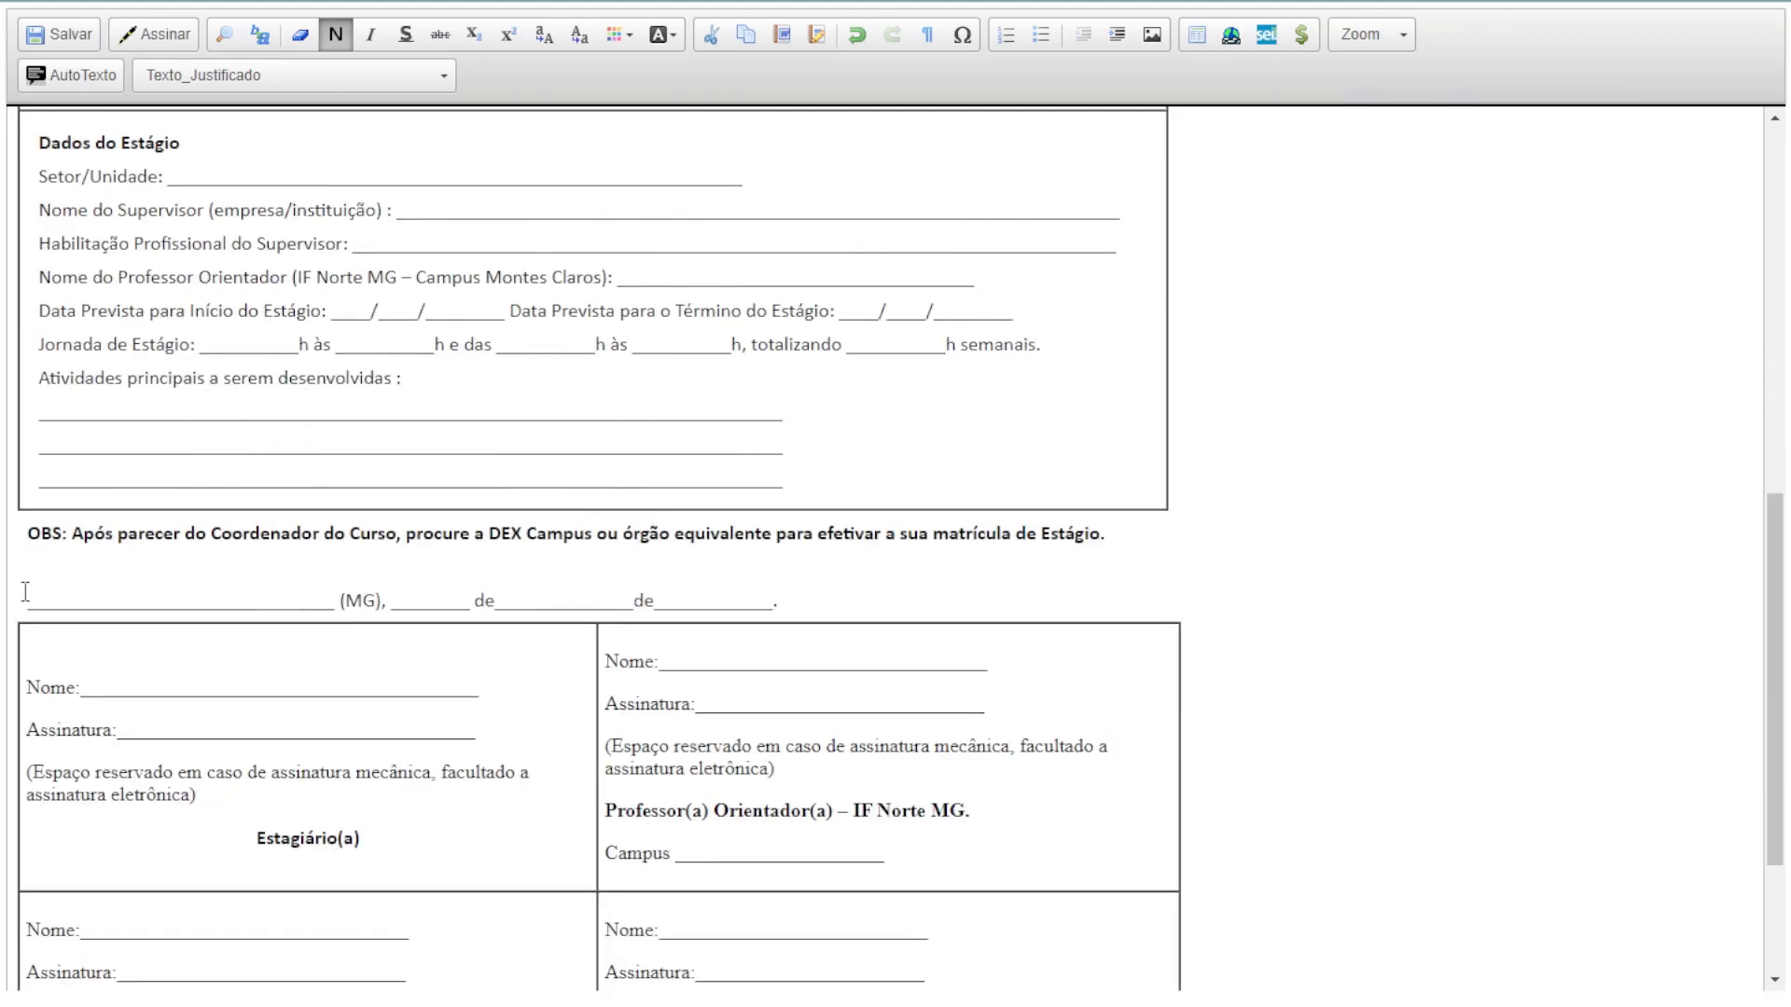
{"action": "scroll", "coordinate": [773, 574], "scroll_direction": "down", "scroll_amount": 3}
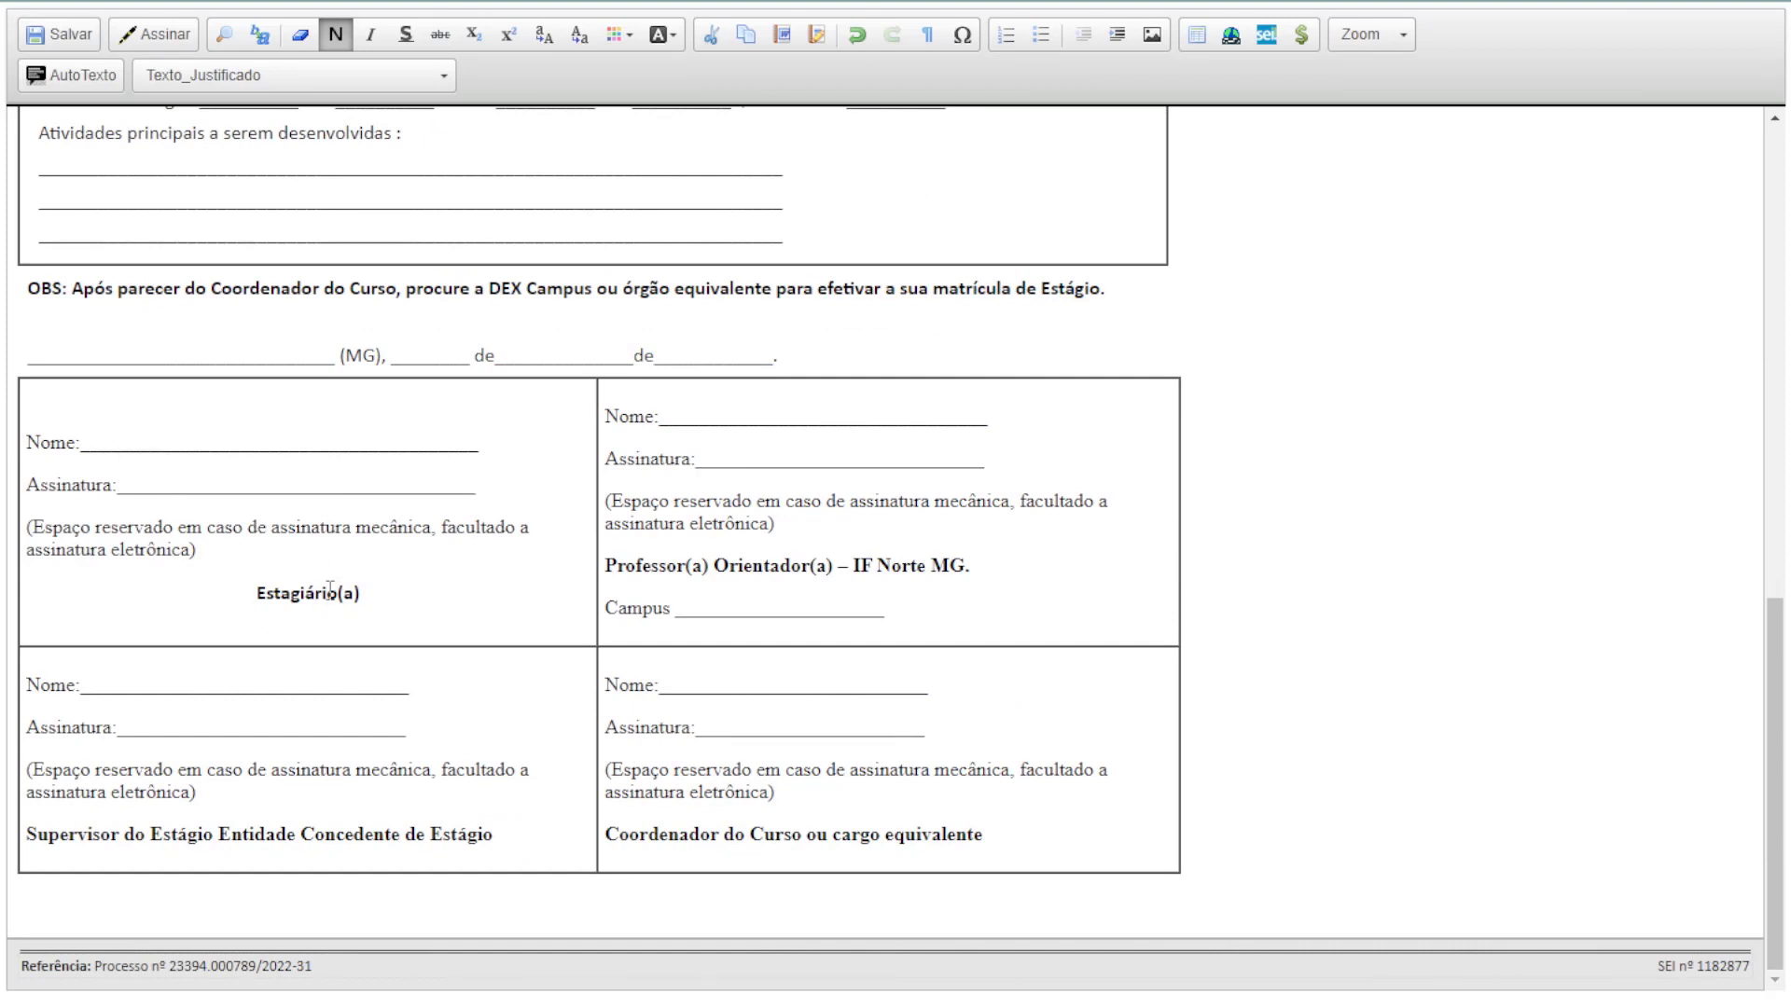
{"action": "left_click_drag", "start_coordinate": [327, 593], "coordinate": [407, 586]}
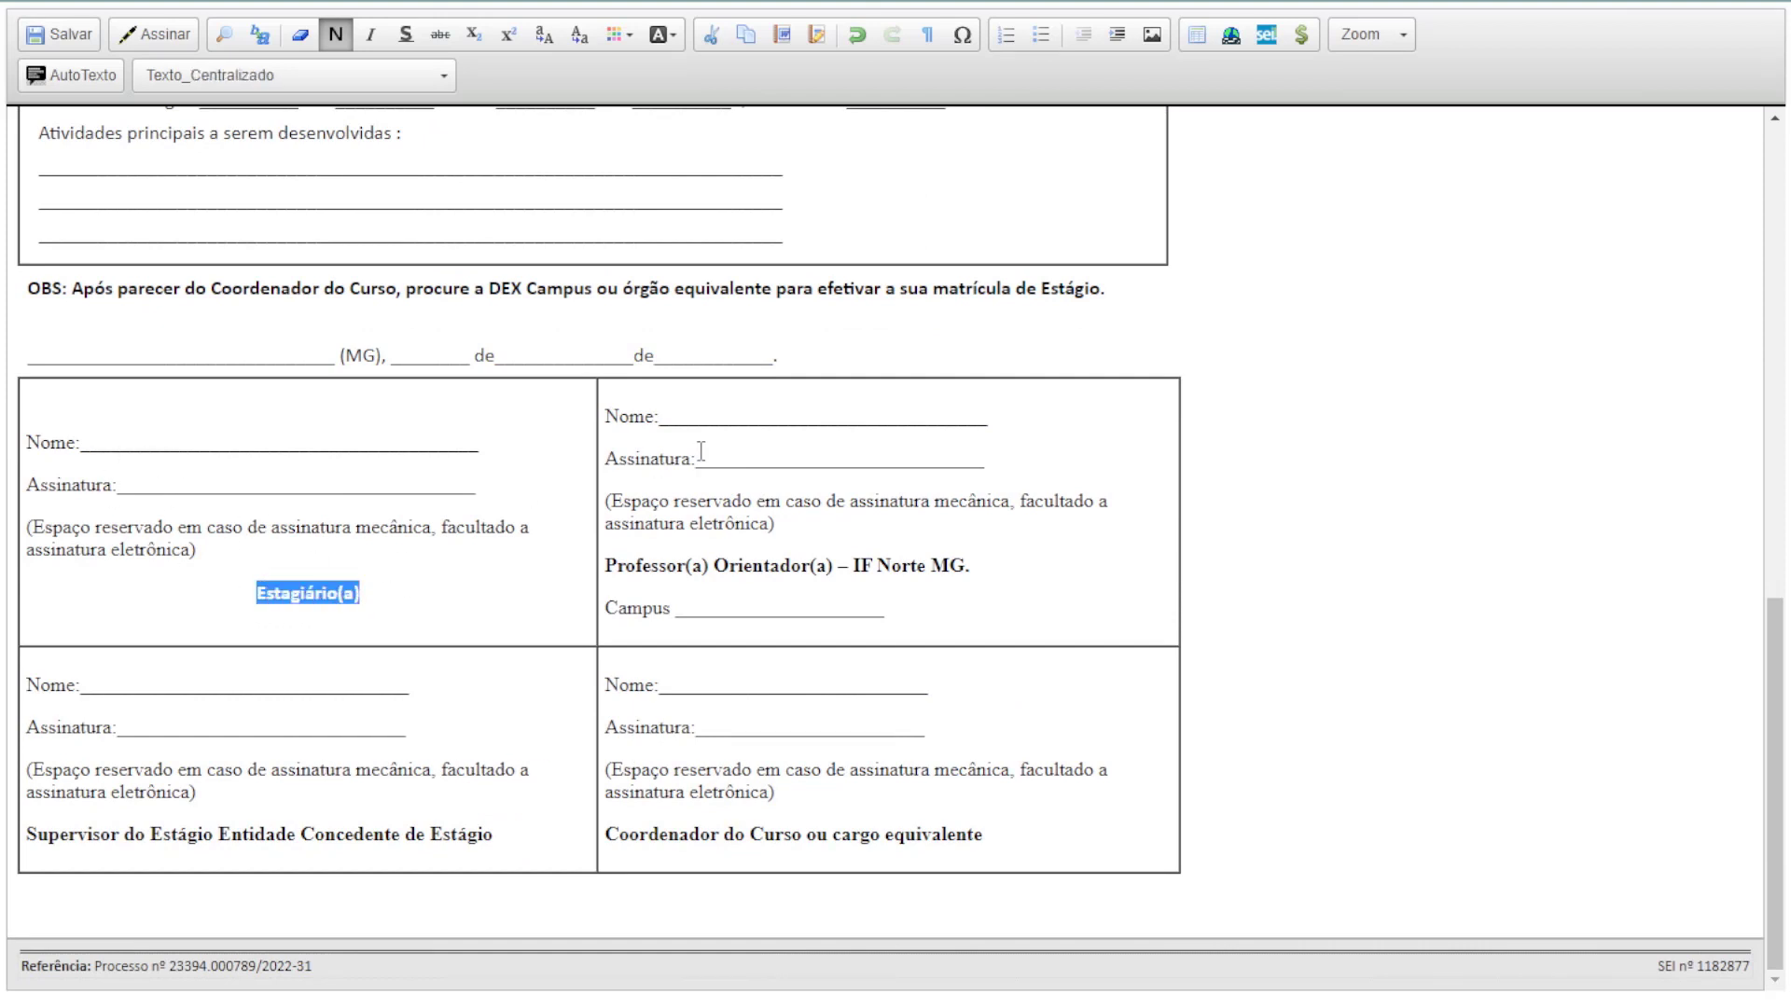
{"action": "left_click_drag", "start_coordinate": [608, 566], "coordinate": [974, 566]}
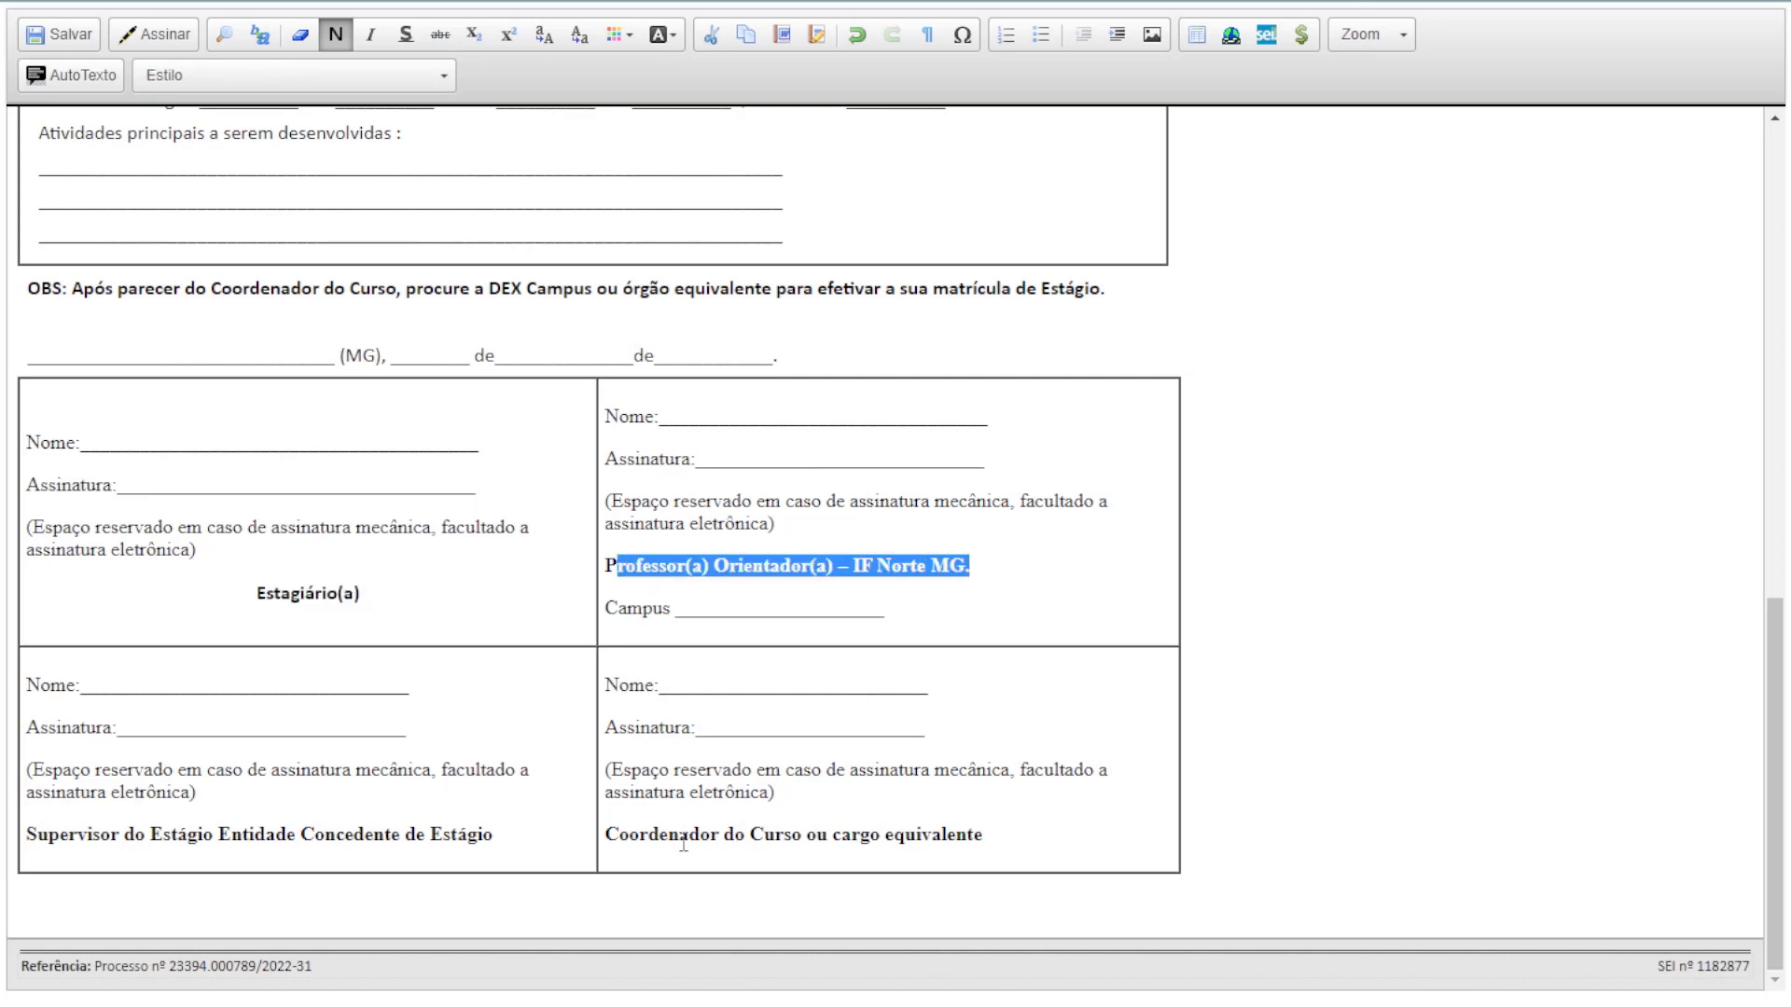
{"action": "left_click_drag", "start_coordinate": [648, 835], "coordinate": [920, 835]}
{"action": "left_click_drag", "start_coordinate": [49, 835], "coordinate": [468, 835]}
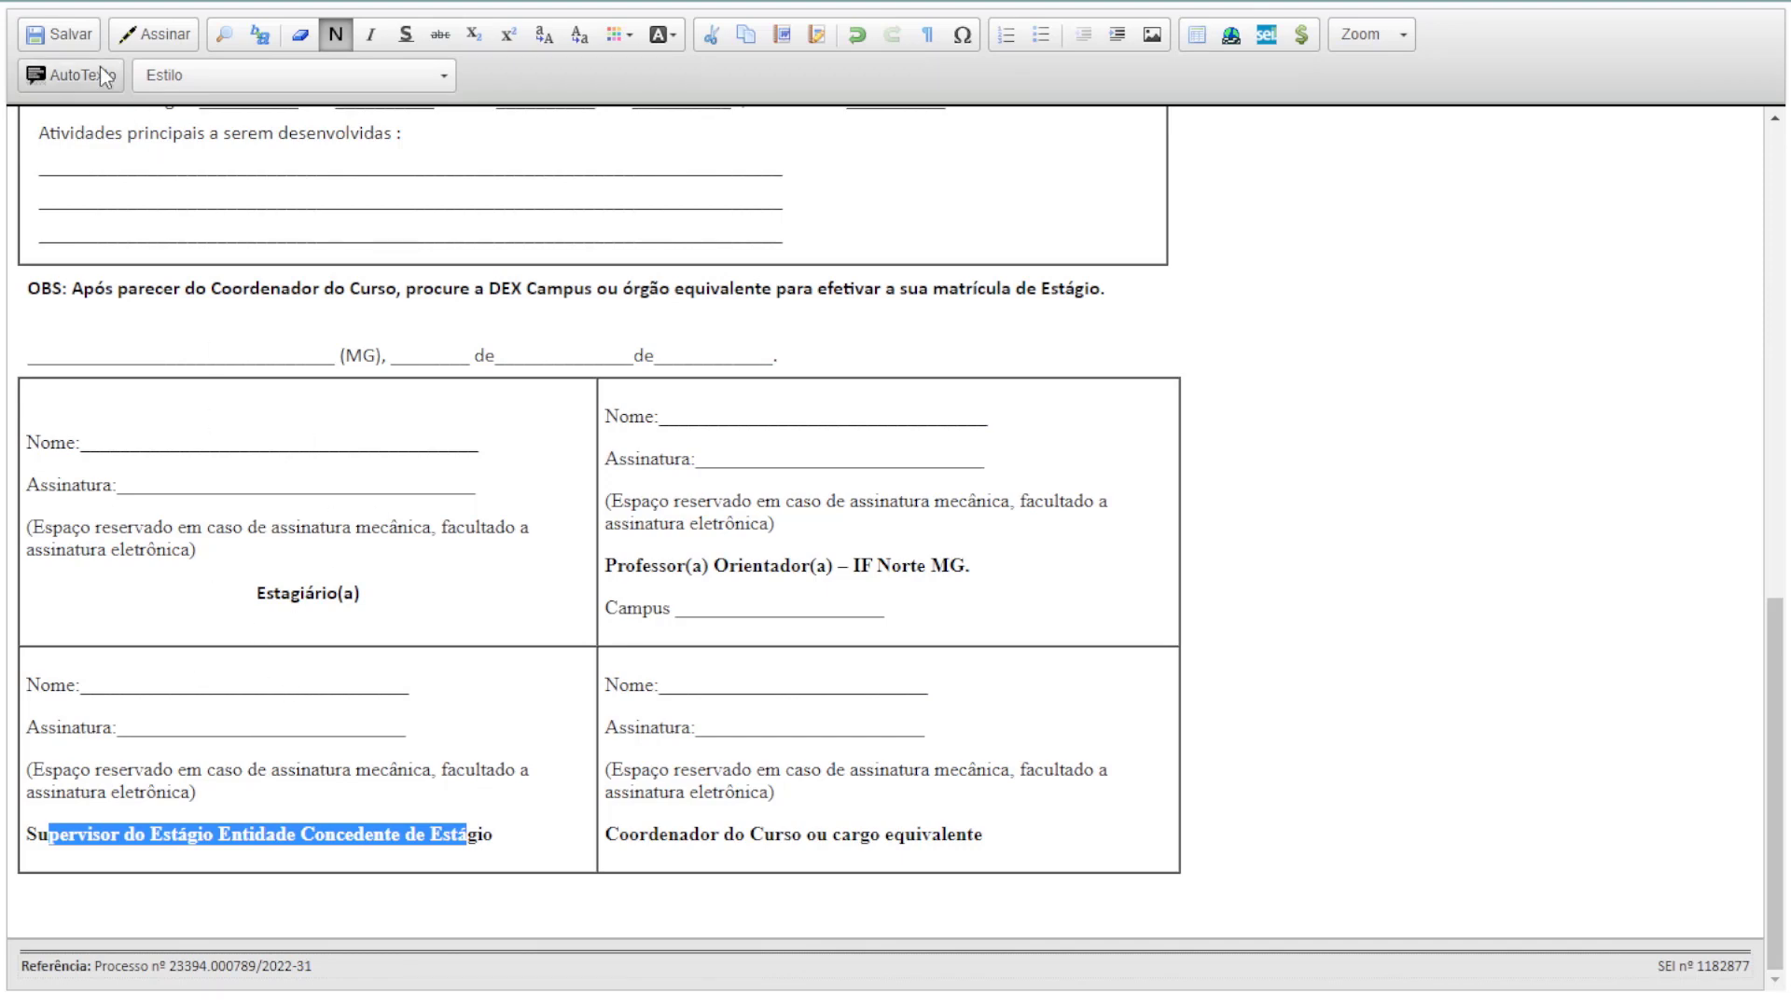
{"action": "left_click", "coordinate": [81, 43]}
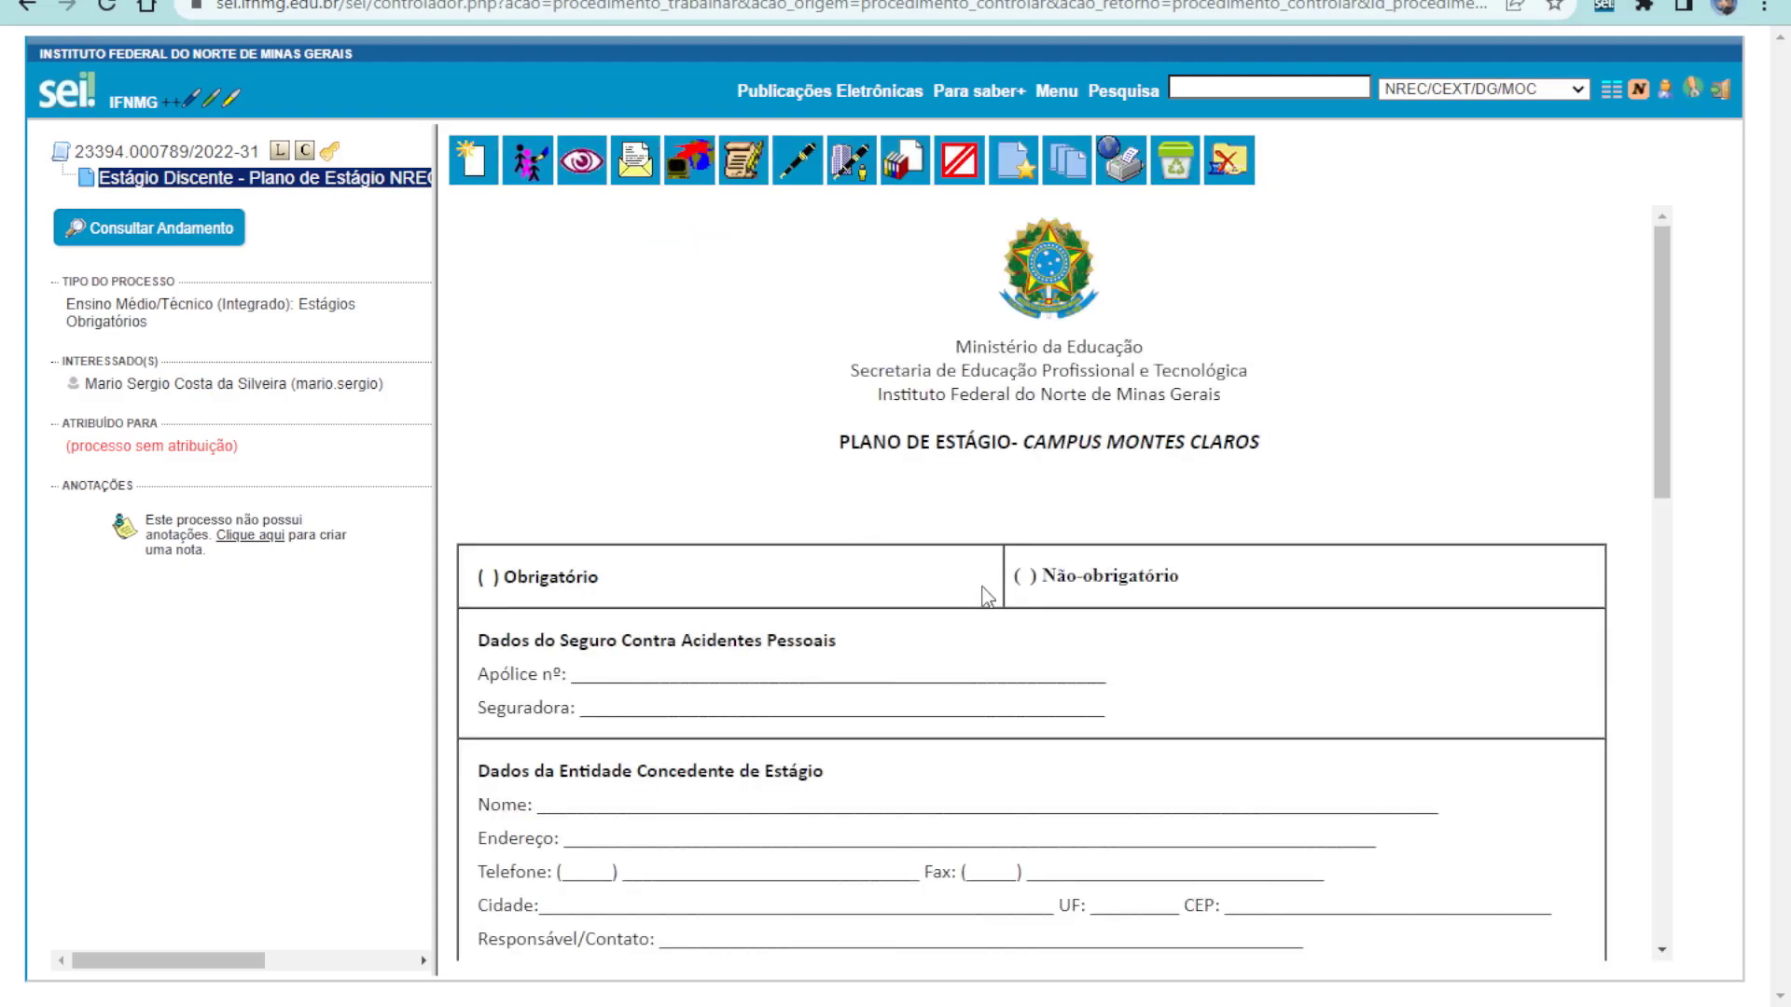
{"action": "scroll", "coordinate": [984, 593], "scroll_direction": "down", "scroll_amount": 15}
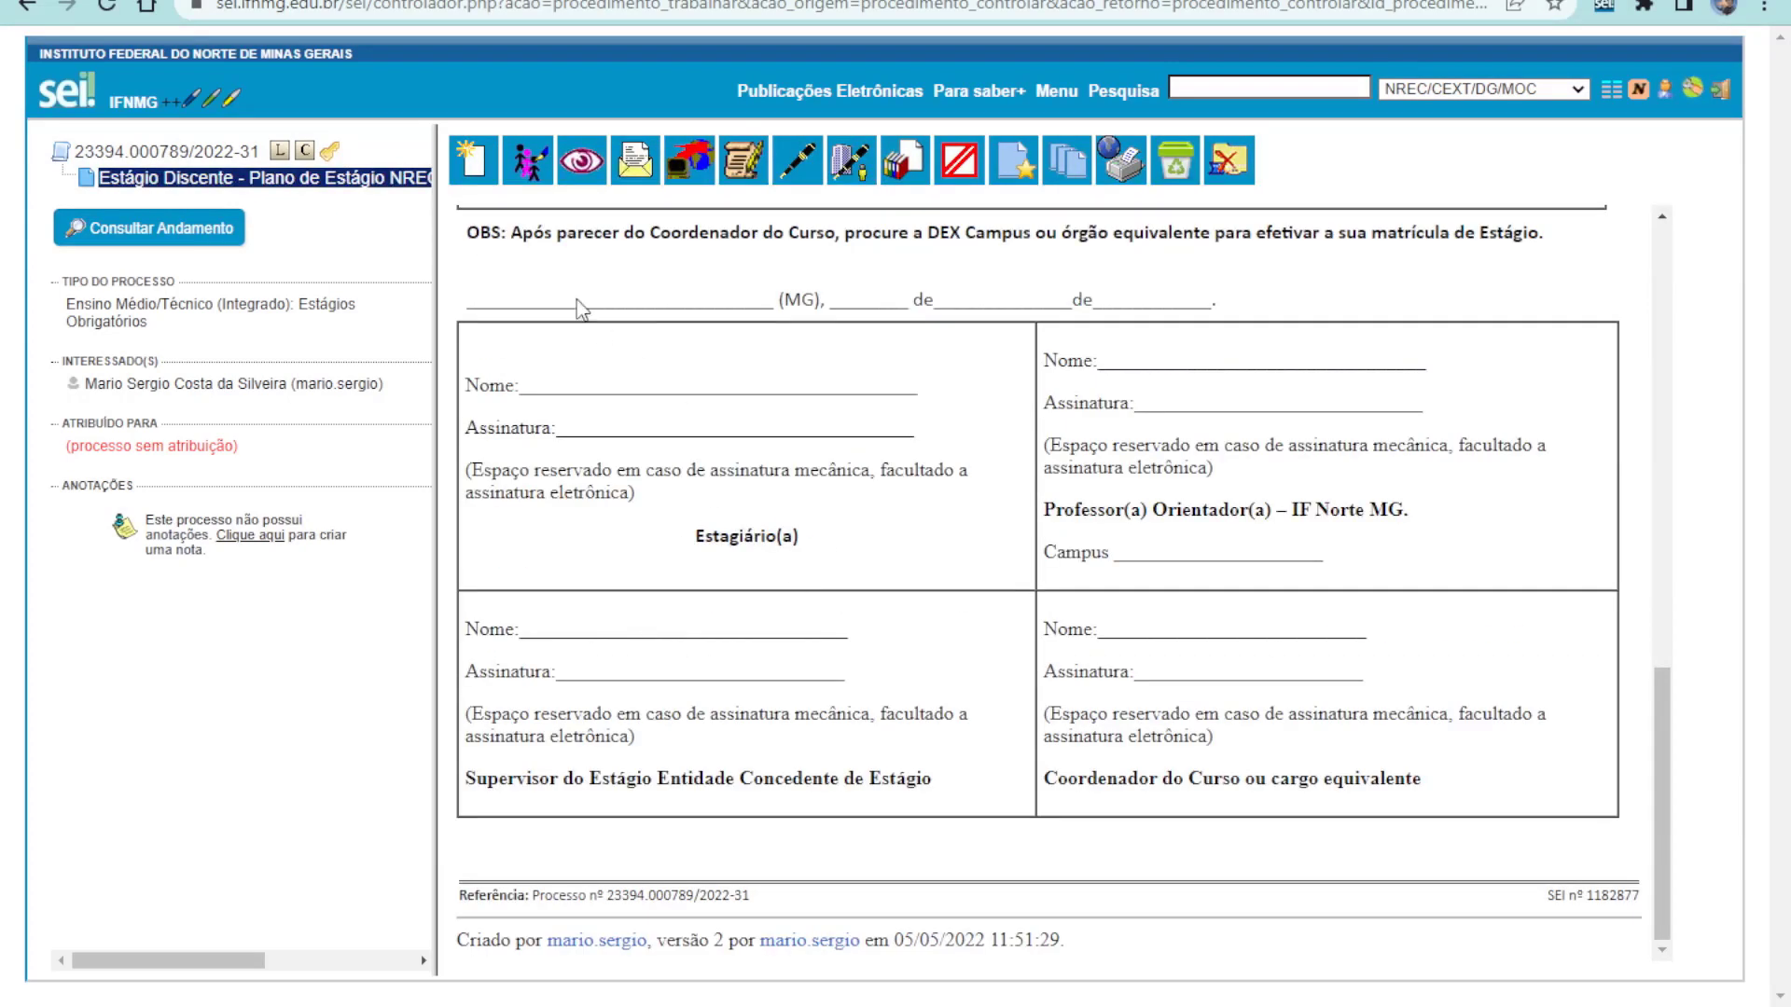
Add another document, filtering types by 'TCE' and choosing Estágio discente - TCE obrigatório
{"action": "left_click", "coordinate": [470, 172]}
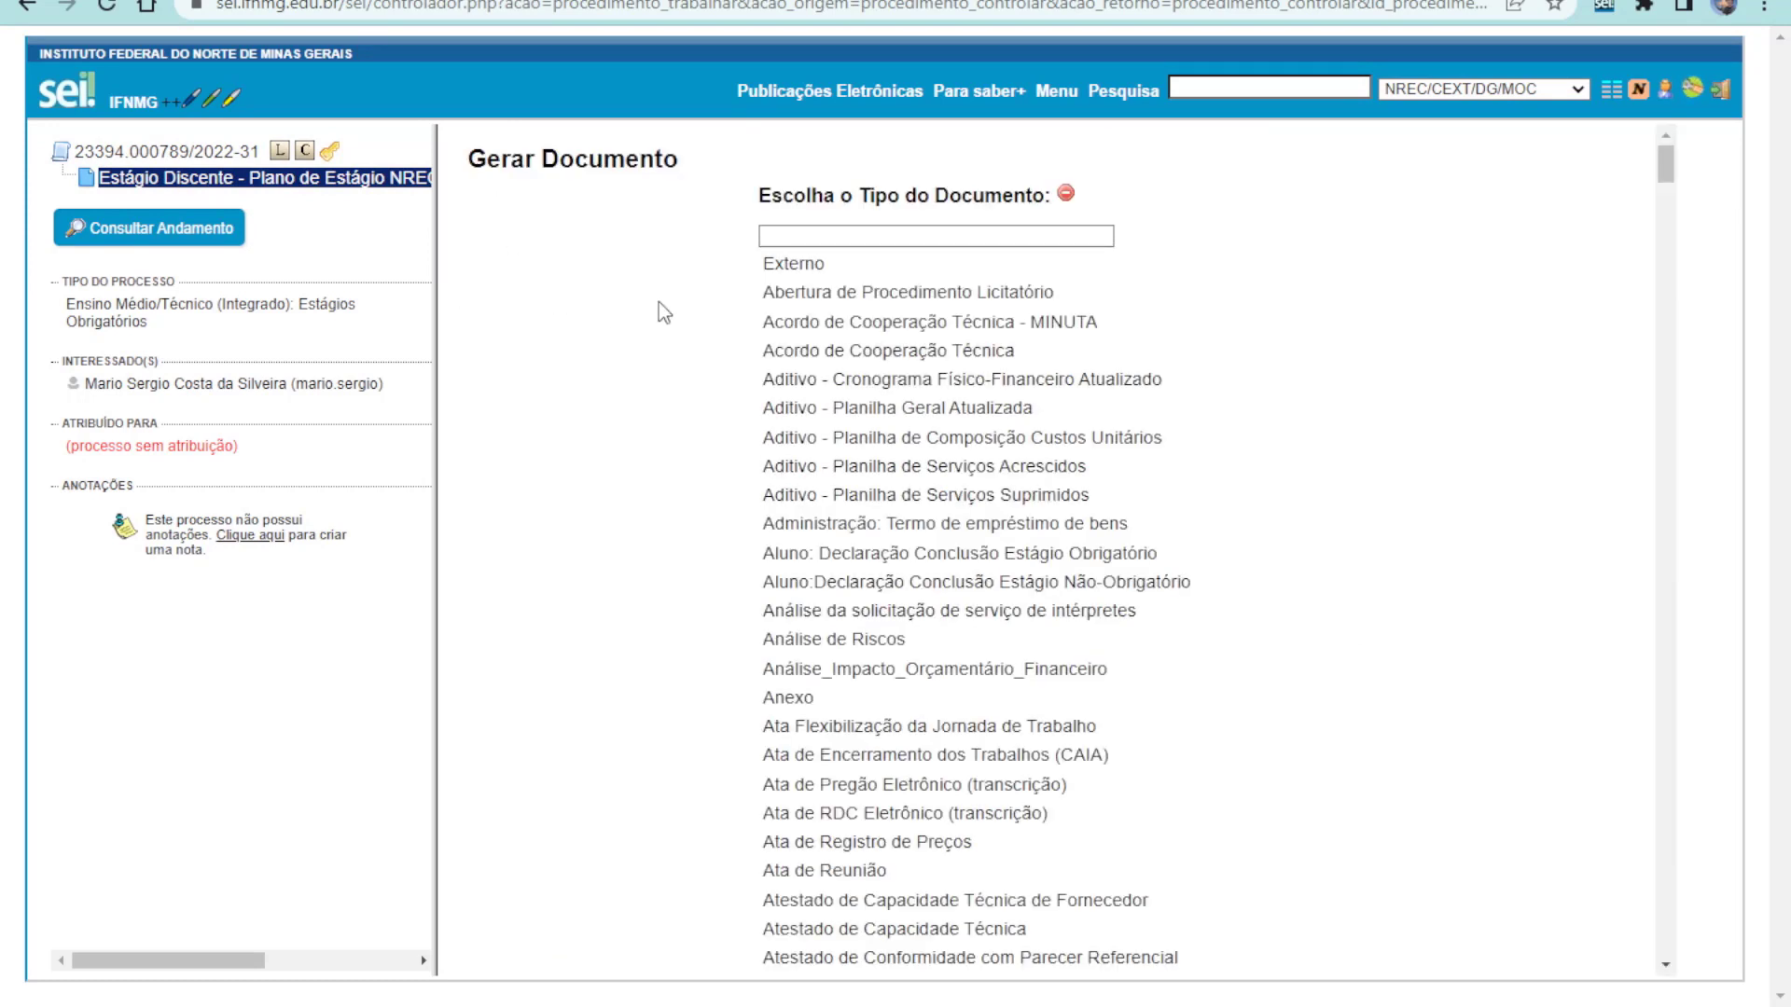
{"action": "left_click", "coordinate": [960, 233]}
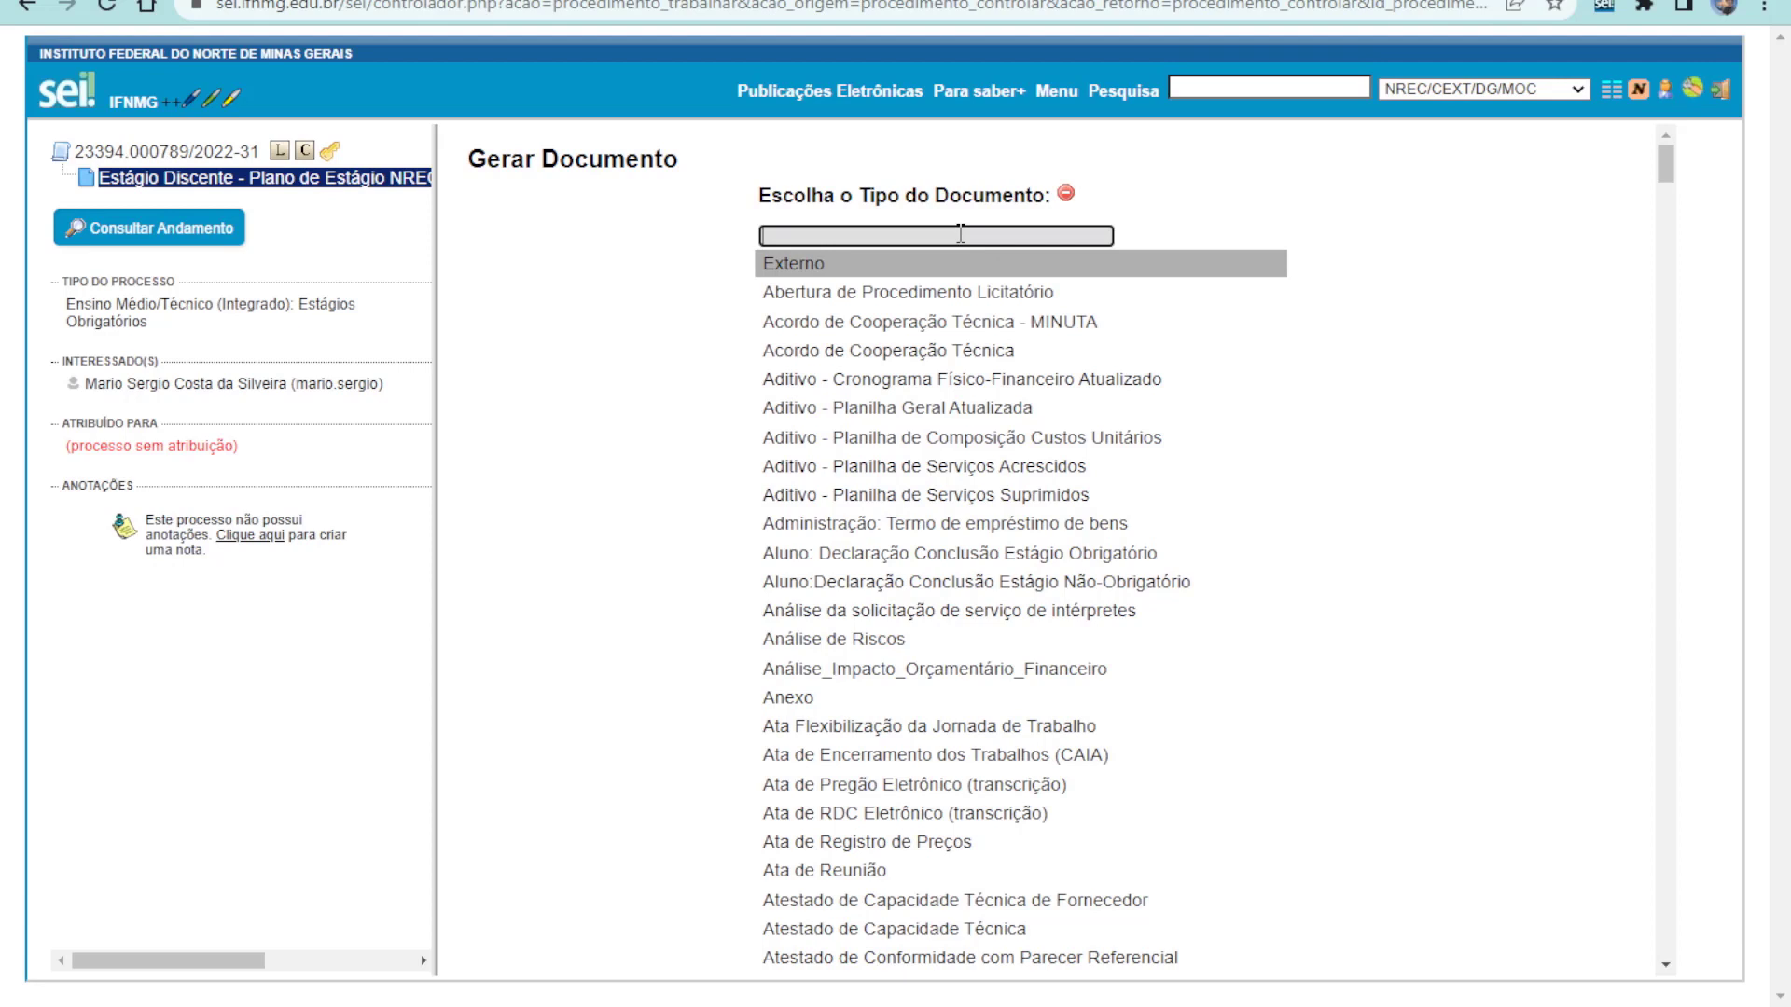
{"action": "type", "text": "TCE"}
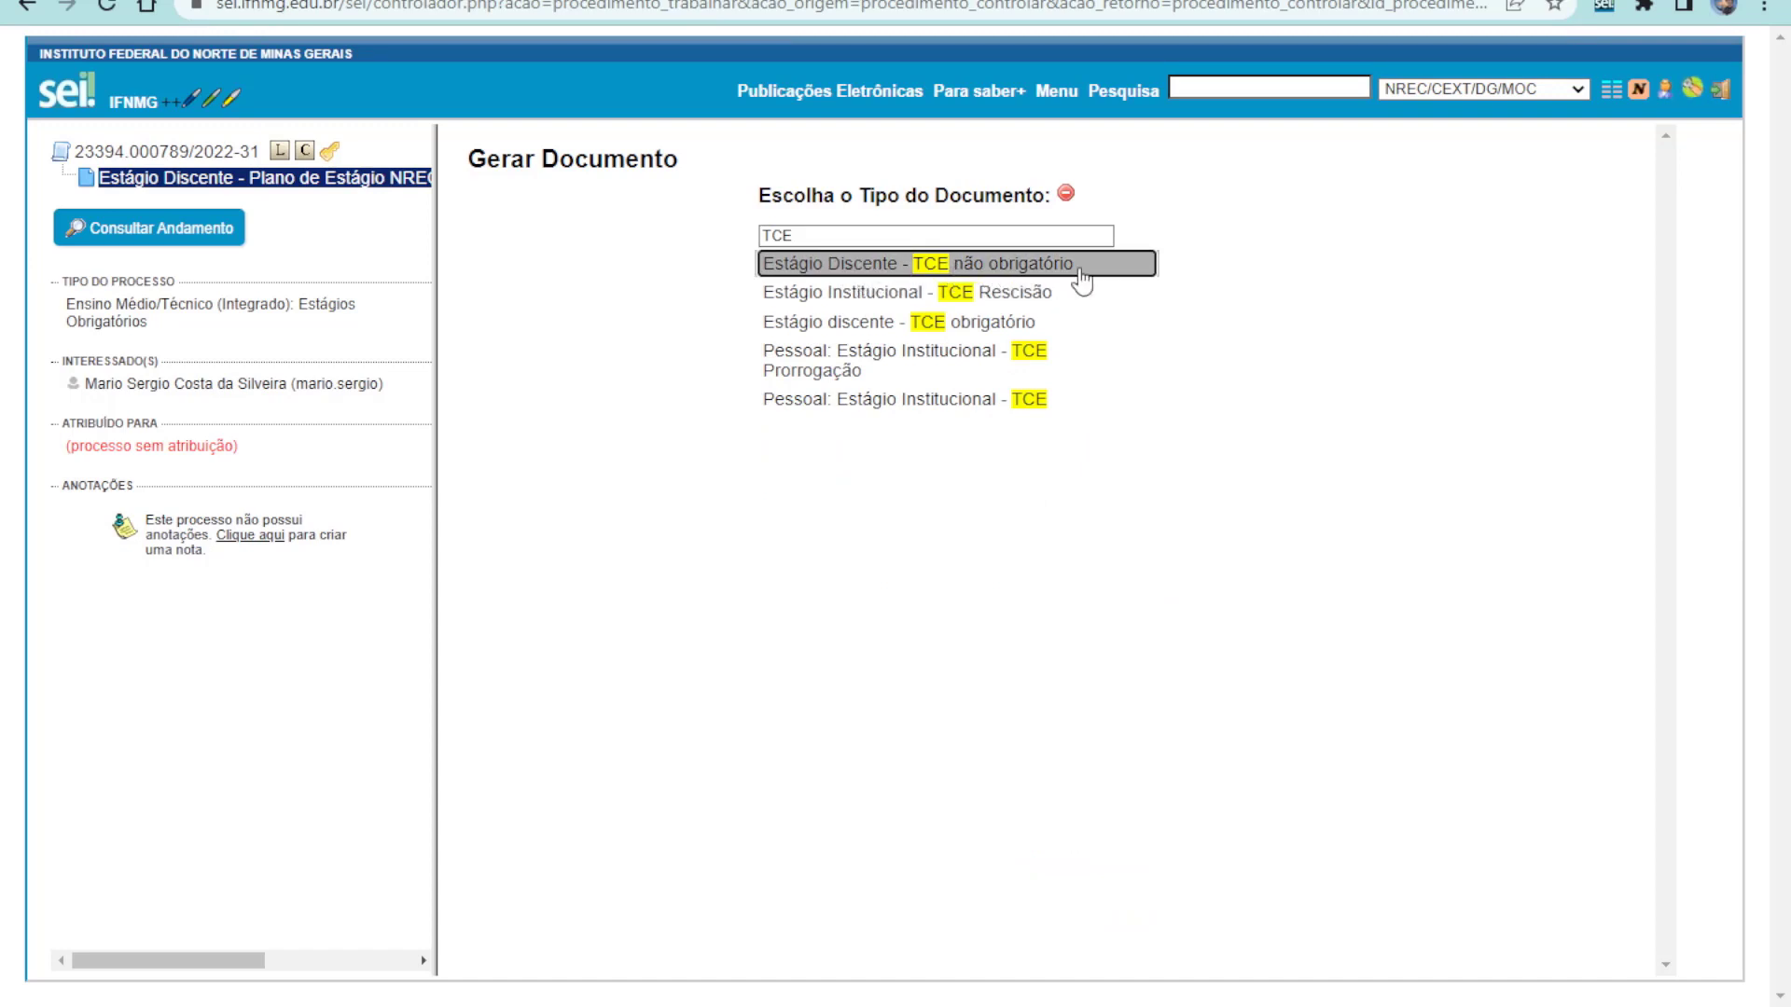
{"action": "left_click", "coordinate": [864, 327]}
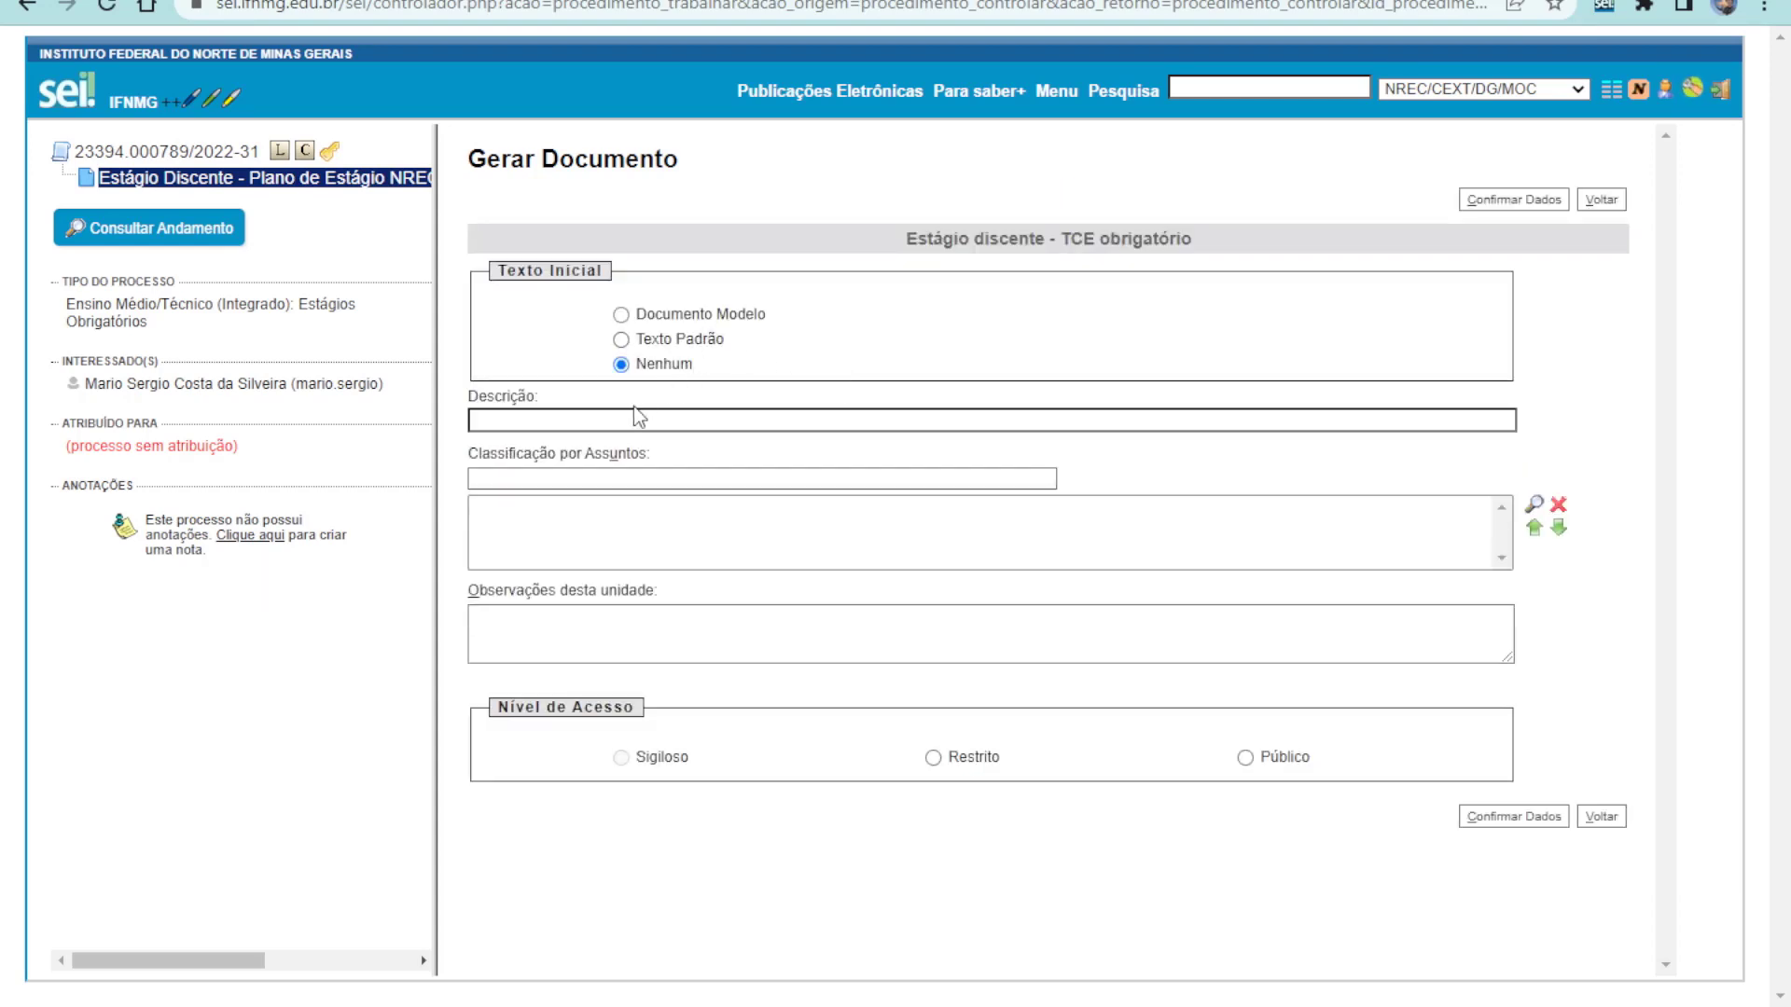
Describe the document as 'TCE Obrigatório Discente' plus the student's name, make it Público, and confirm
{"action": "left_click", "coordinate": [634, 418]}
{"action": "type", "text": "TCE Obrigatór"}
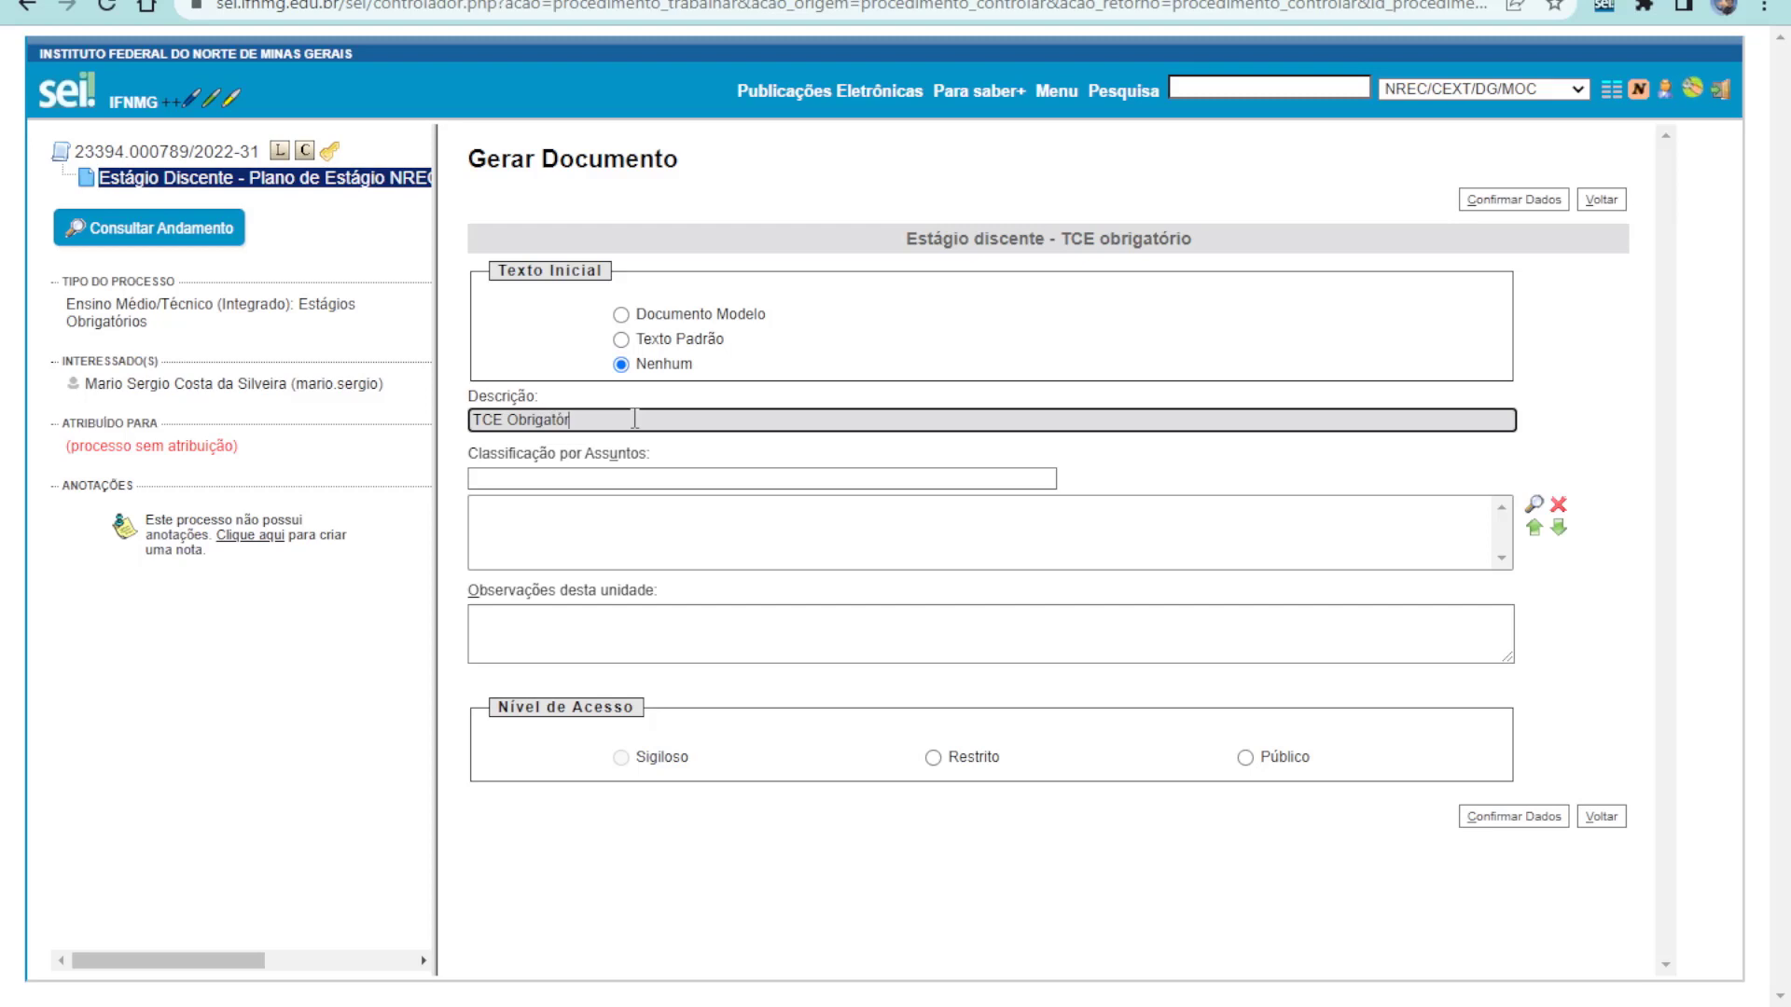
{"action": "type", "text": "io Discente Fino de Talano de Tal"}
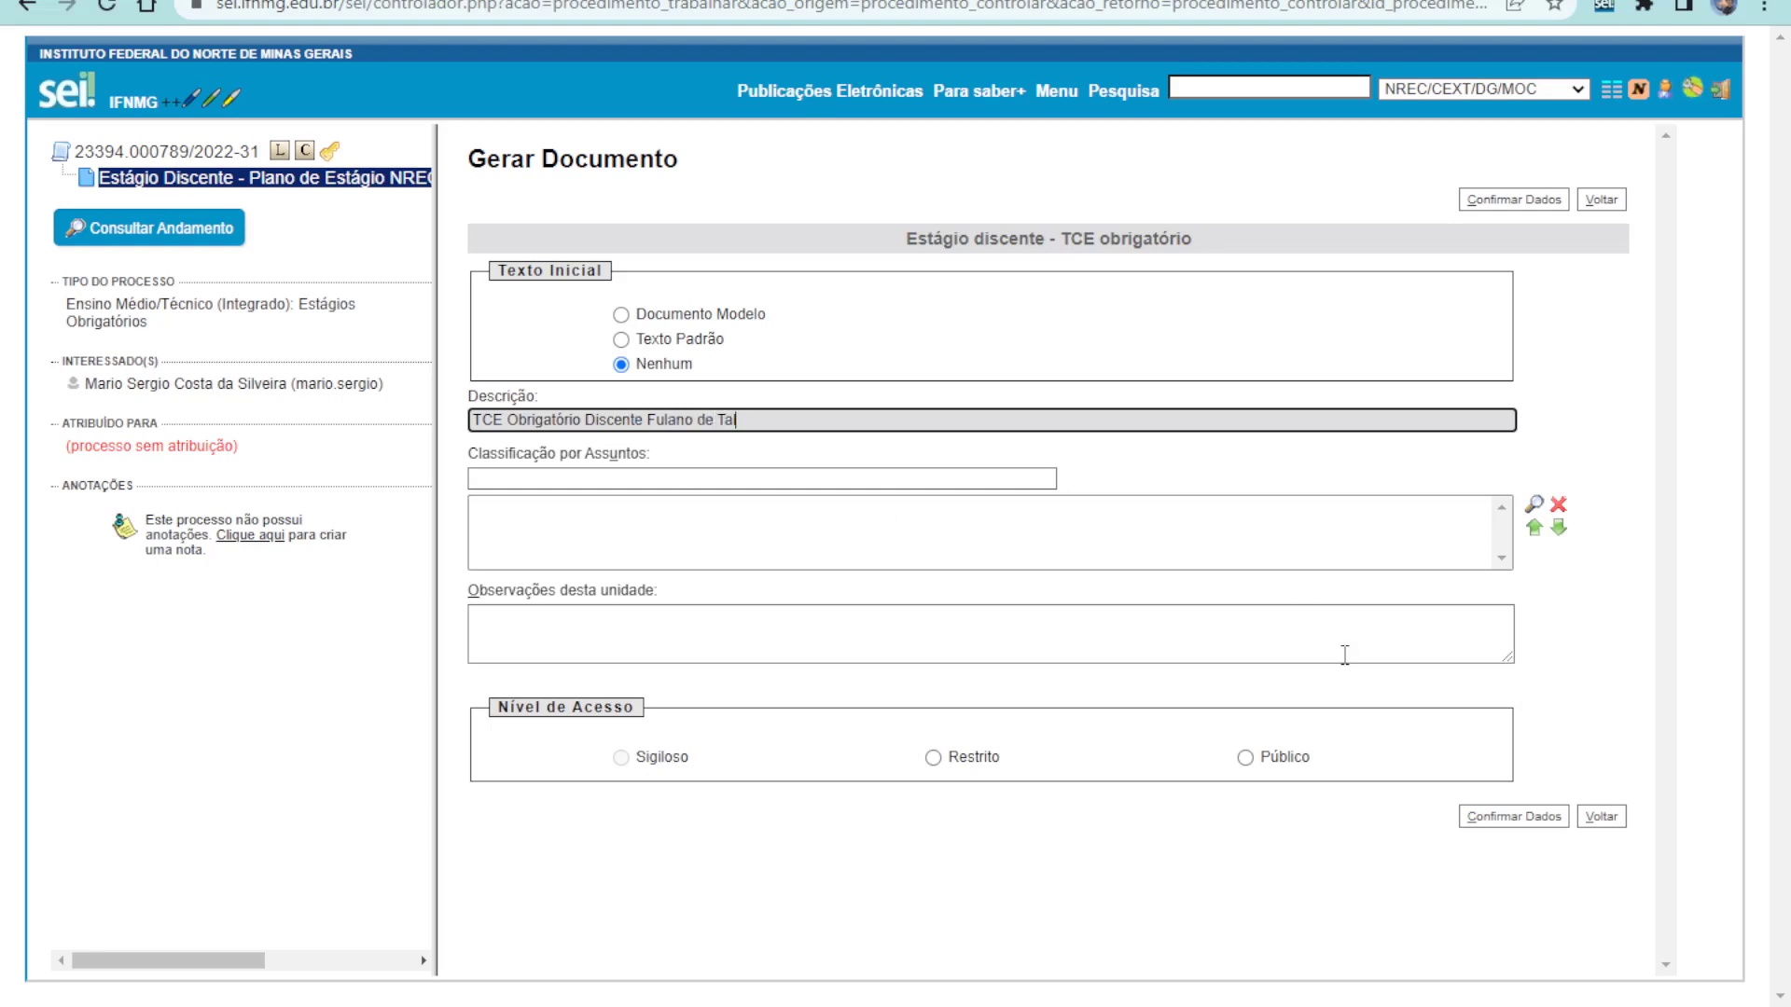
{"action": "left_click", "coordinate": [1247, 758]}
{"action": "left_click", "coordinate": [1478, 825]}
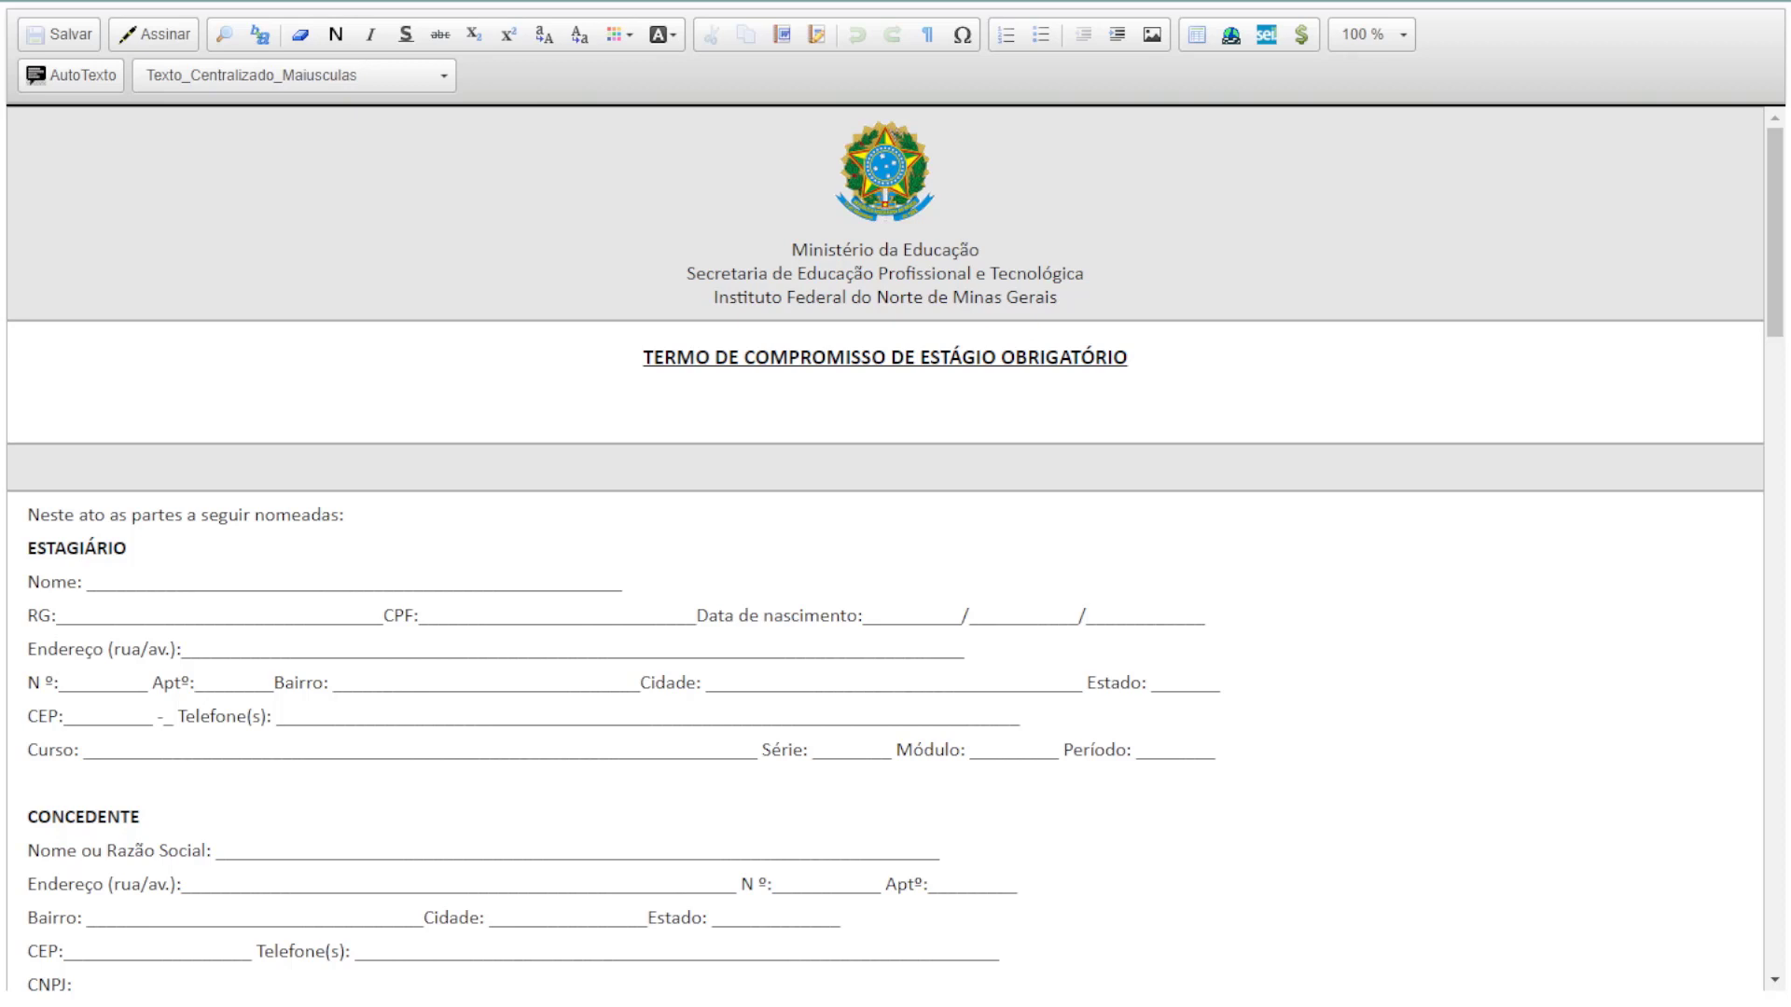
{"action": "scroll", "coordinate": [884, 550], "scroll_direction": "down", "scroll_amount": 1}
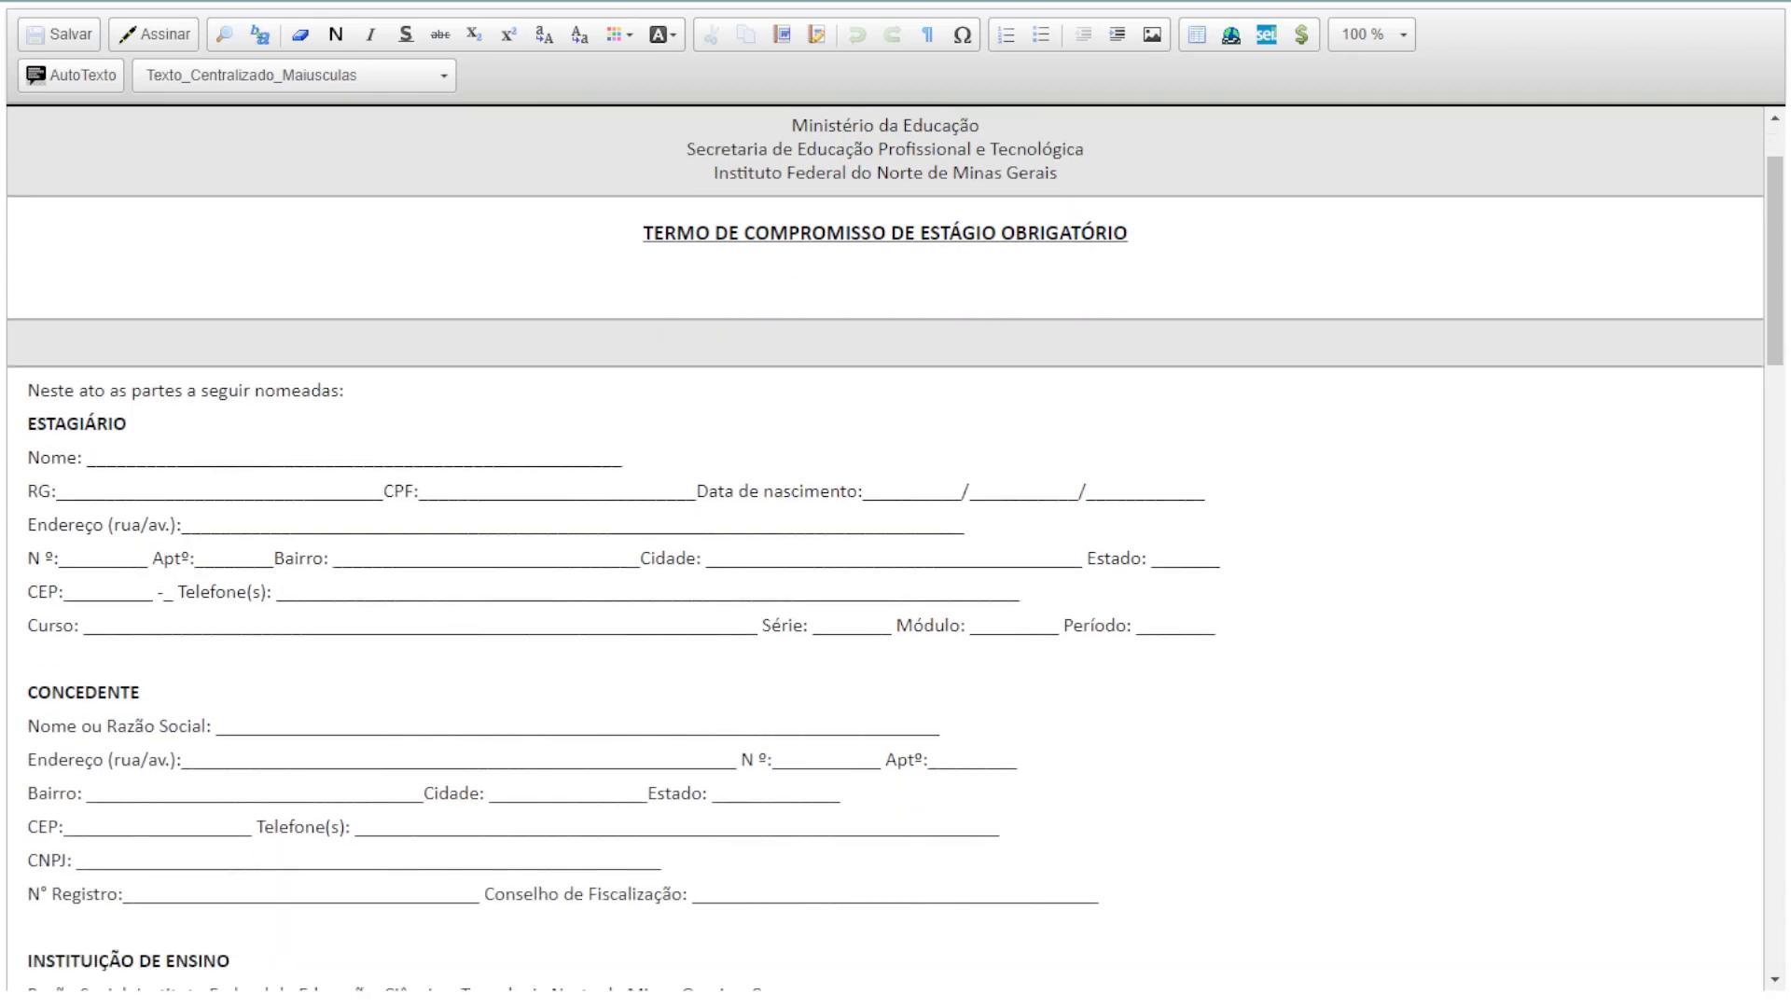
{"action": "left_click_drag", "start_coordinate": [28, 457], "coordinate": [1222, 625]}
{"action": "scroll", "coordinate": [834, 571], "scroll_direction": "down", "scroll_amount": 3}
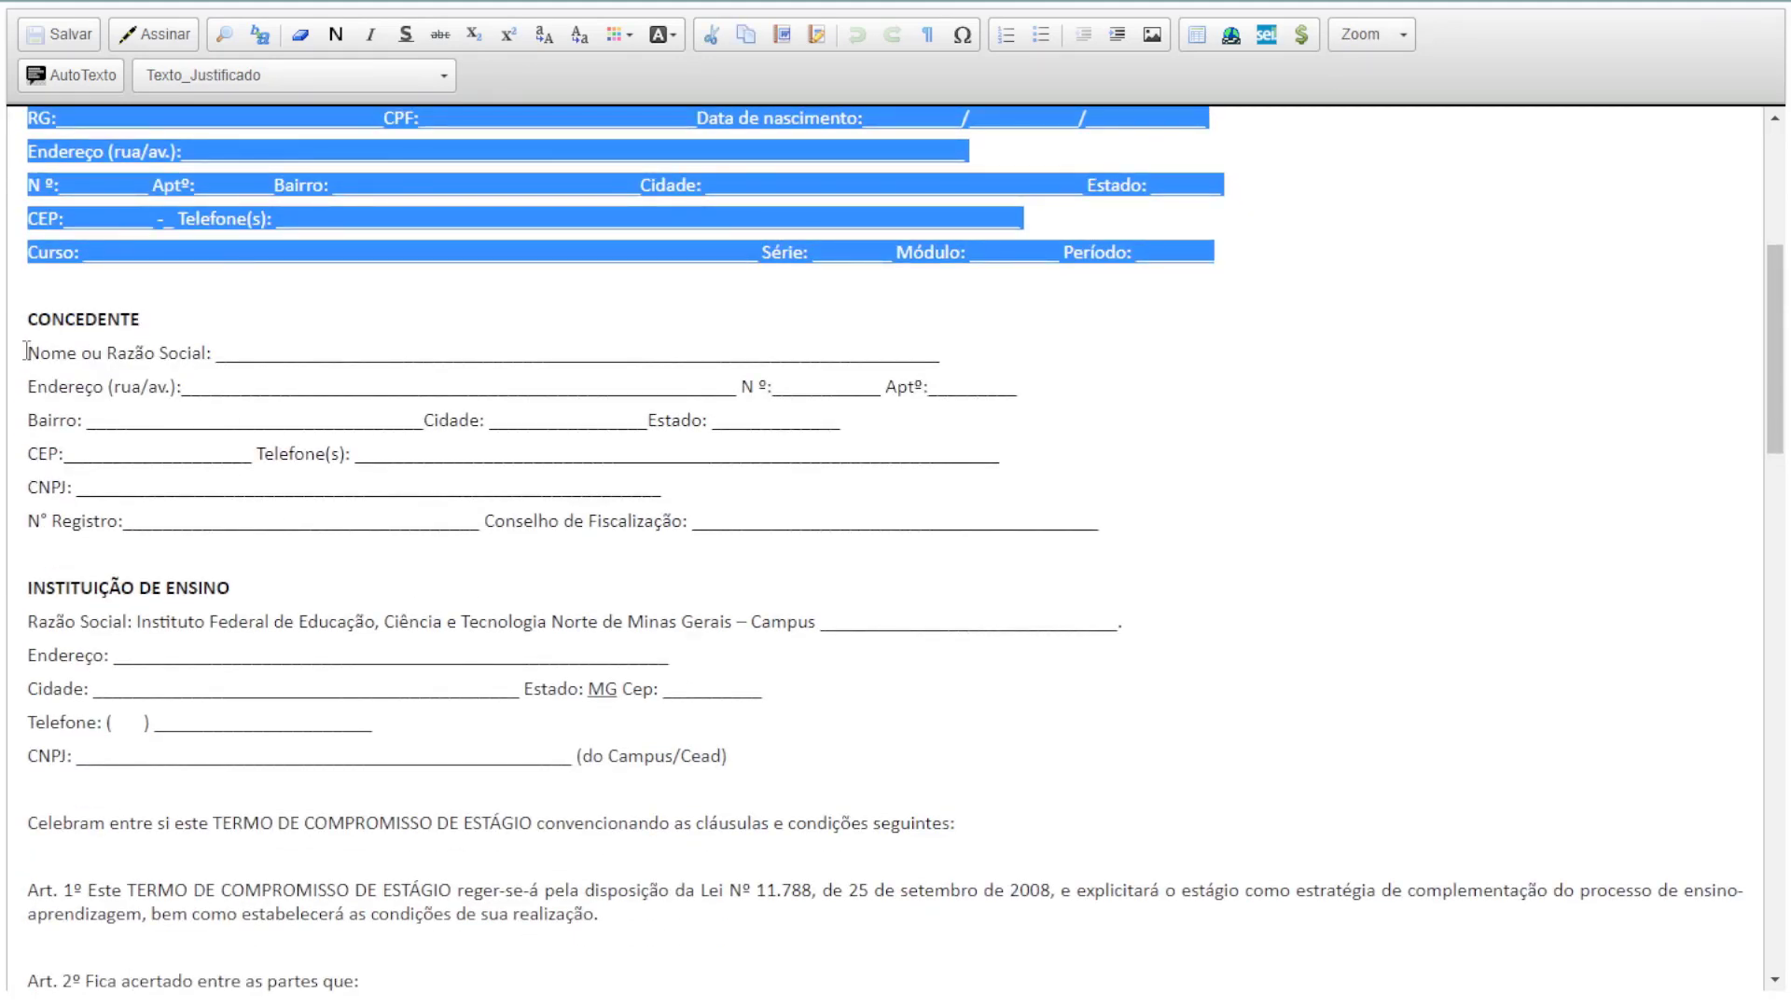
{"action": "left_click_drag", "start_coordinate": [28, 352], "coordinate": [1136, 509]}
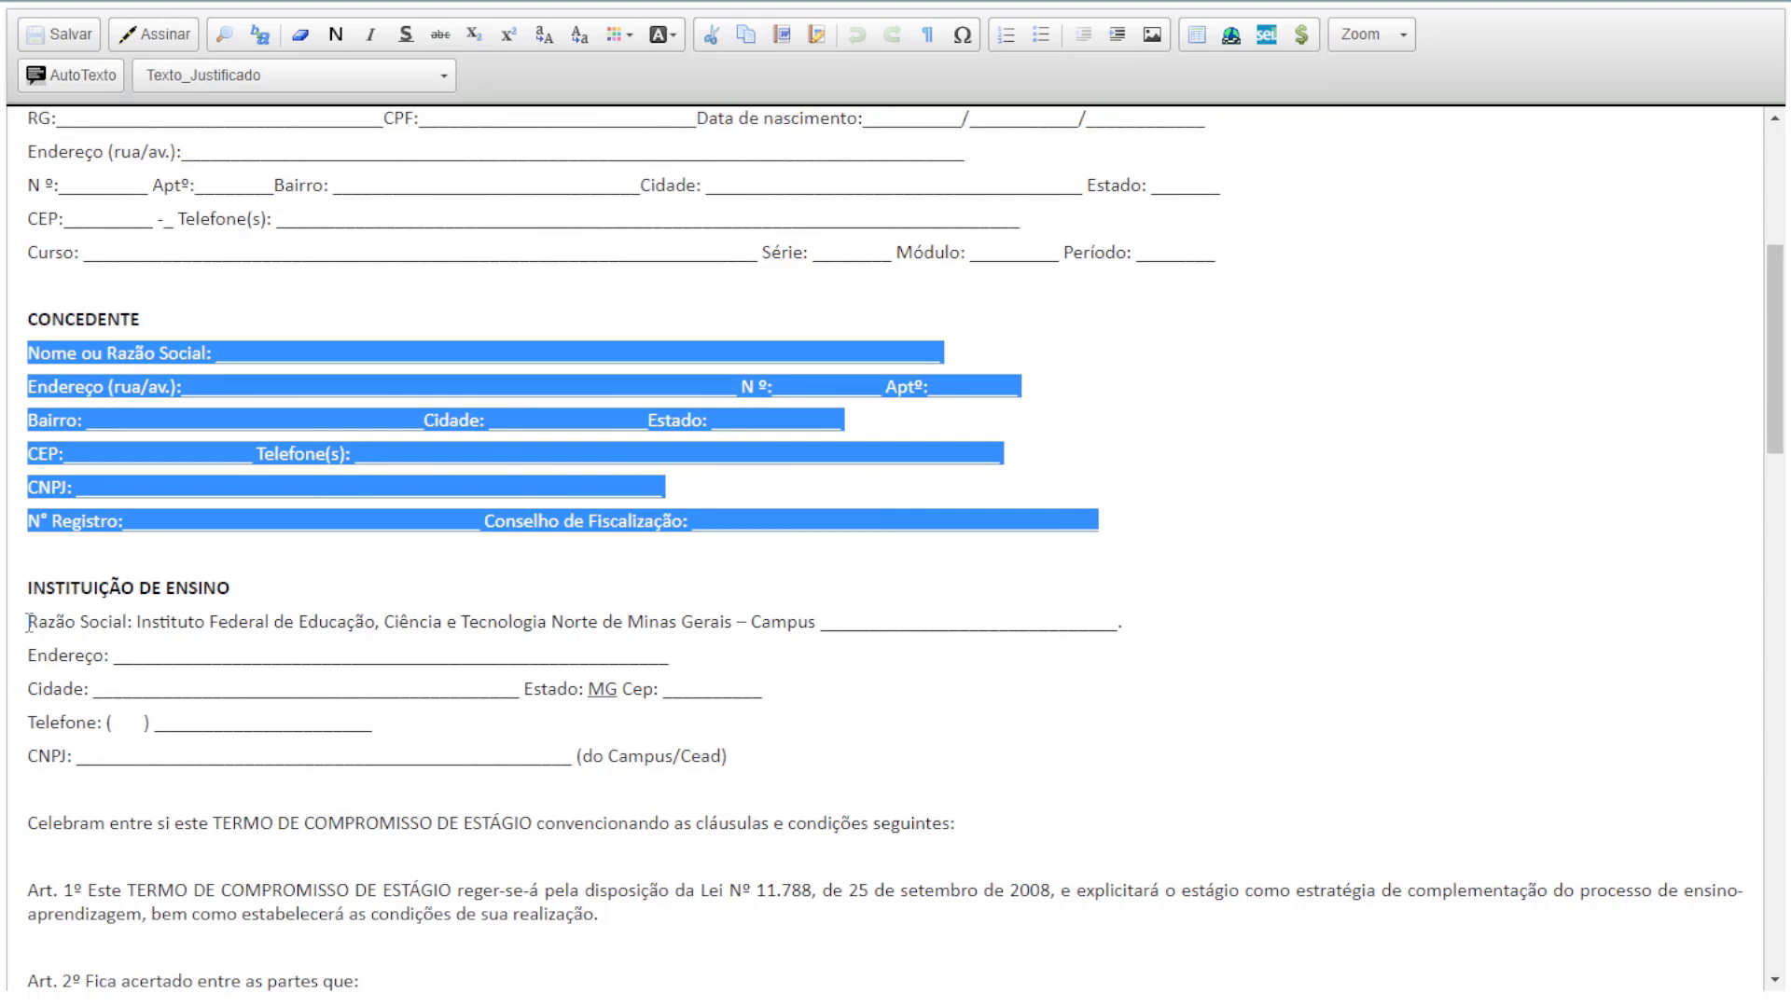
{"action": "left_click_drag", "start_coordinate": [28, 621], "coordinate": [773, 760]}
{"action": "scroll", "coordinate": [770, 662], "scroll_direction": "down", "scroll_amount": 8}
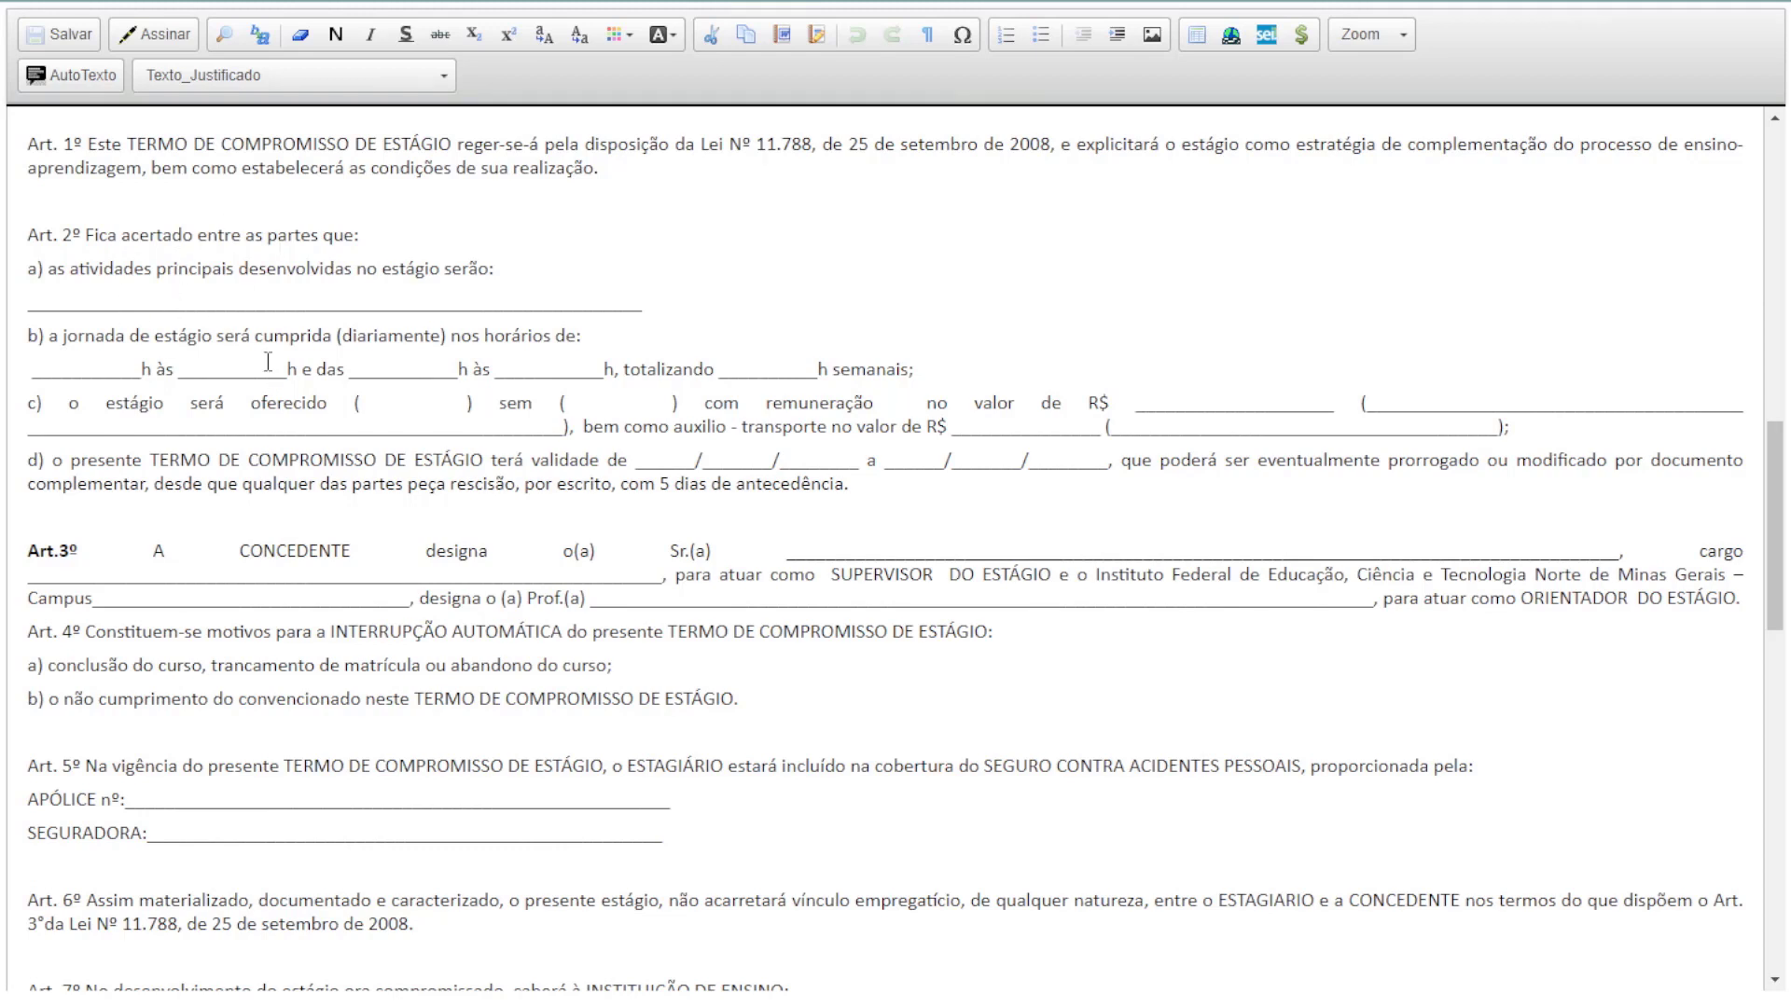
{"action": "left_click_drag", "start_coordinate": [29, 299], "coordinate": [653, 302]}
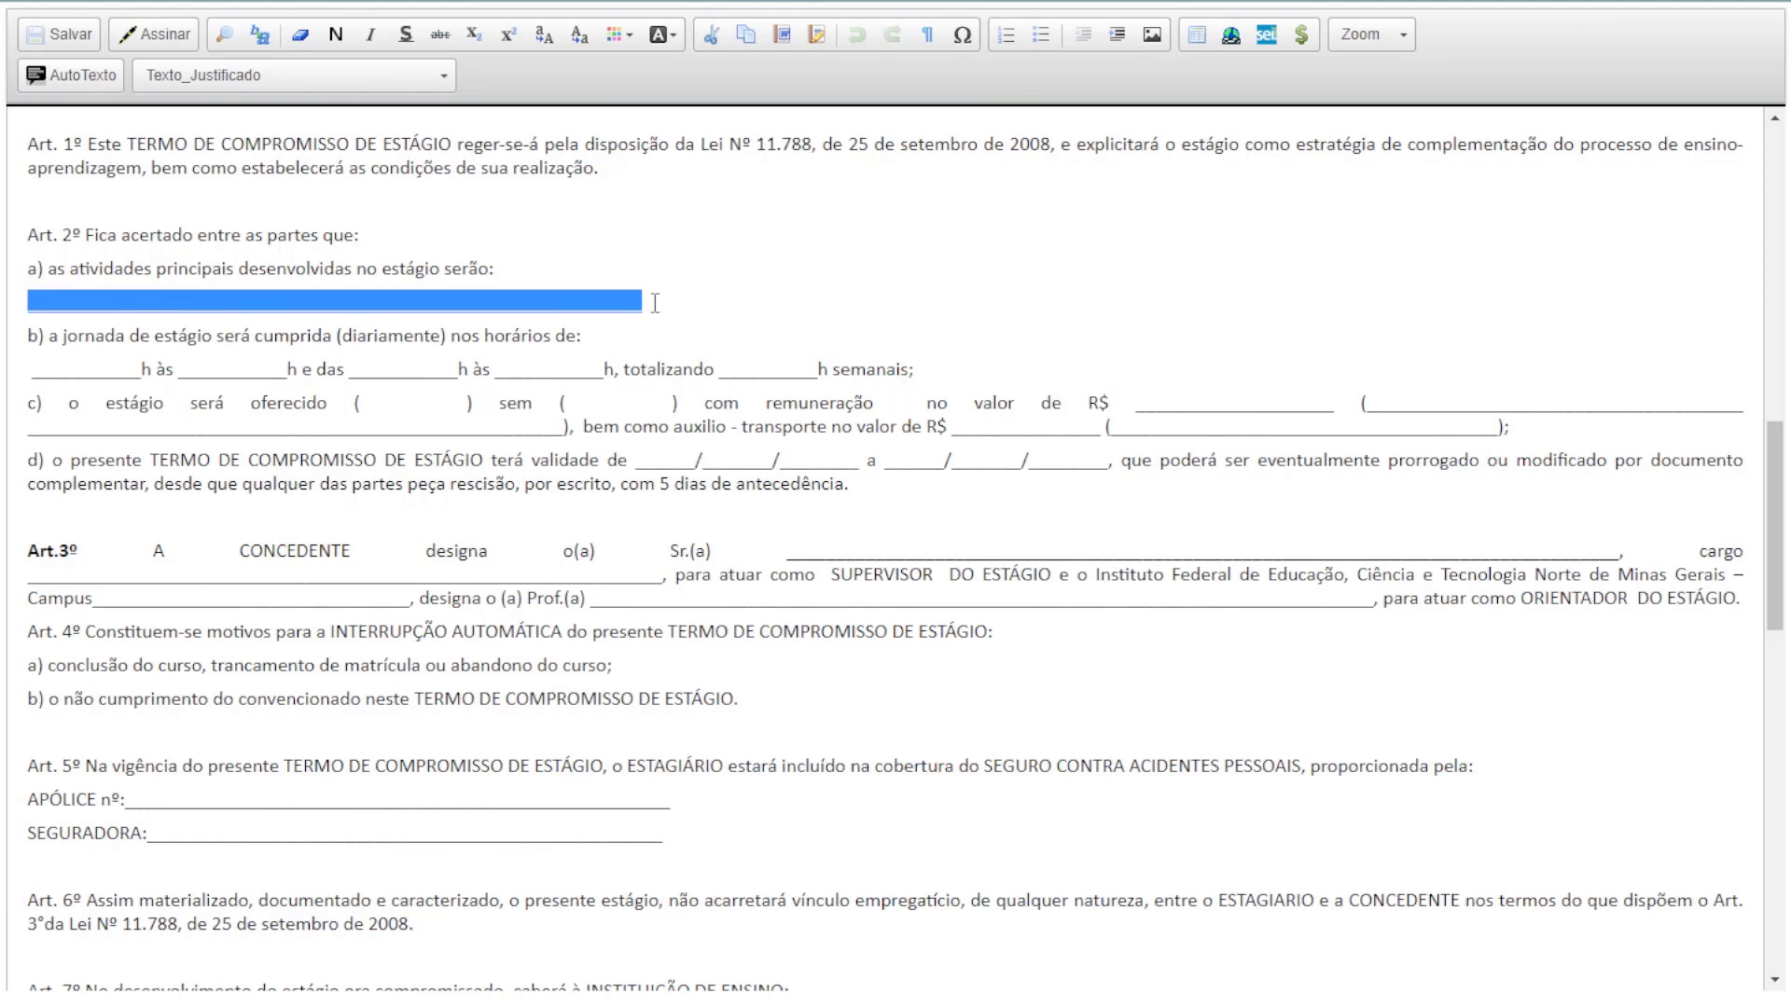
{"action": "left_click_drag", "start_coordinate": [28, 363], "coordinate": [943, 352]}
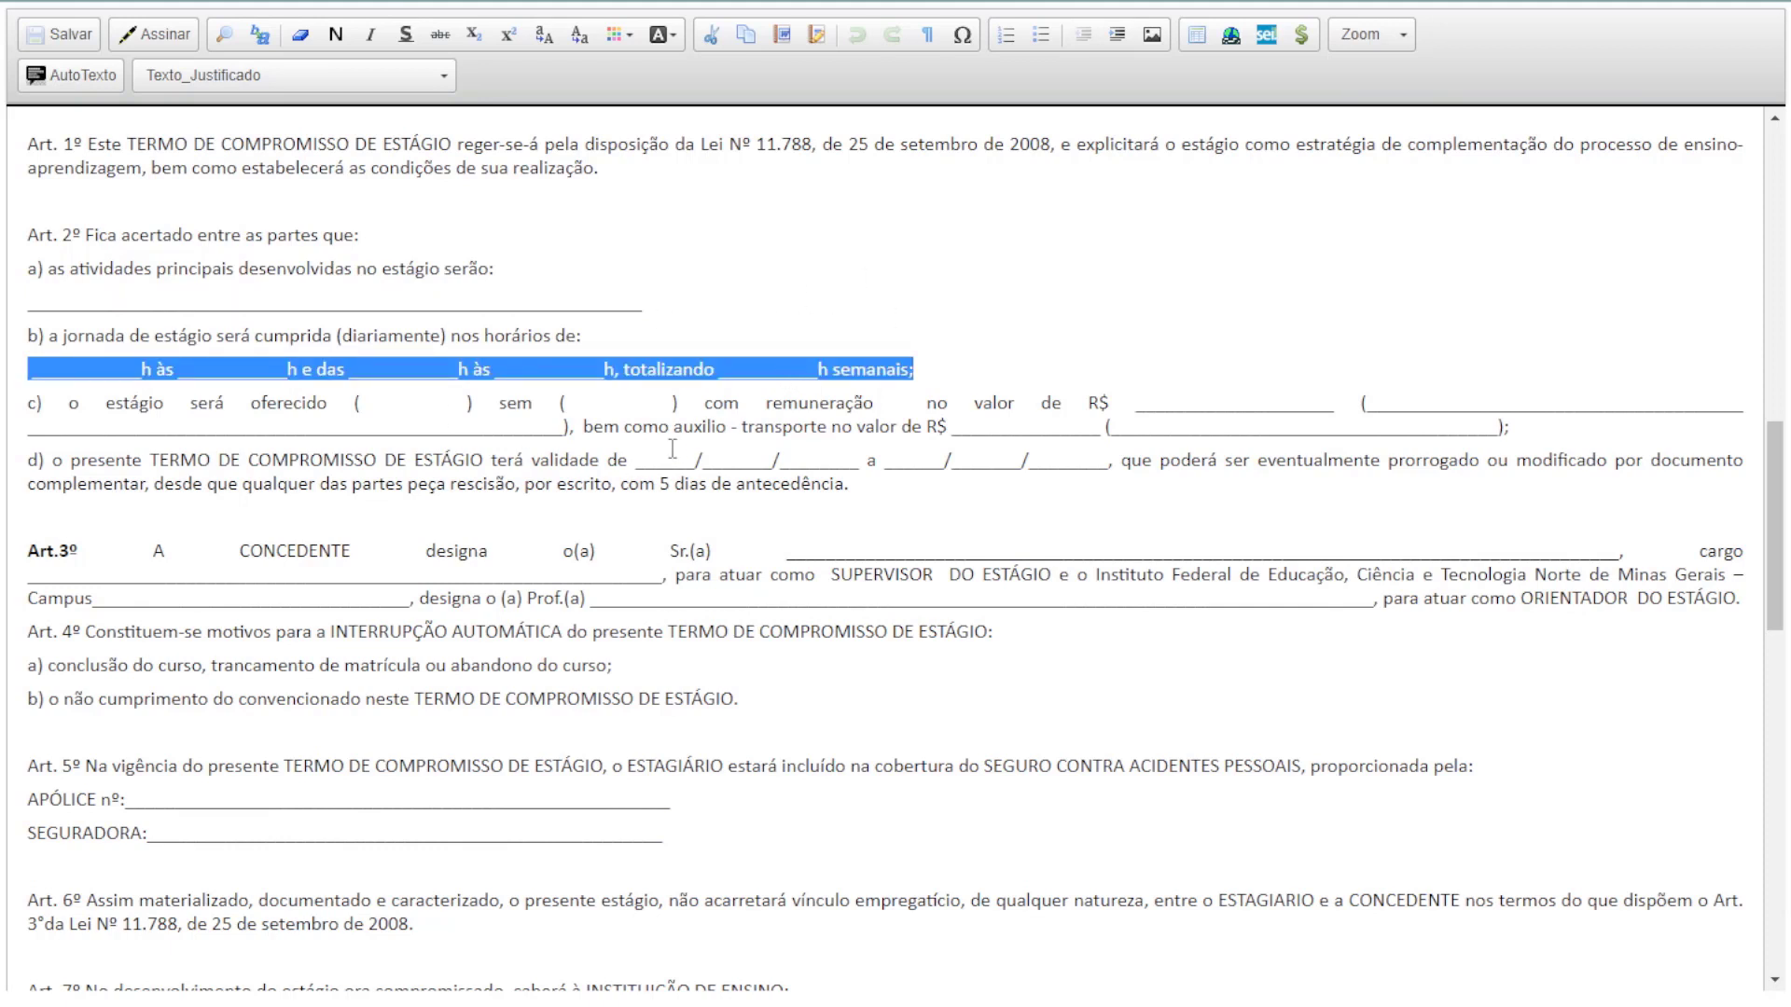
{"action": "left_click_drag", "start_coordinate": [635, 462], "coordinate": [1108, 467]}
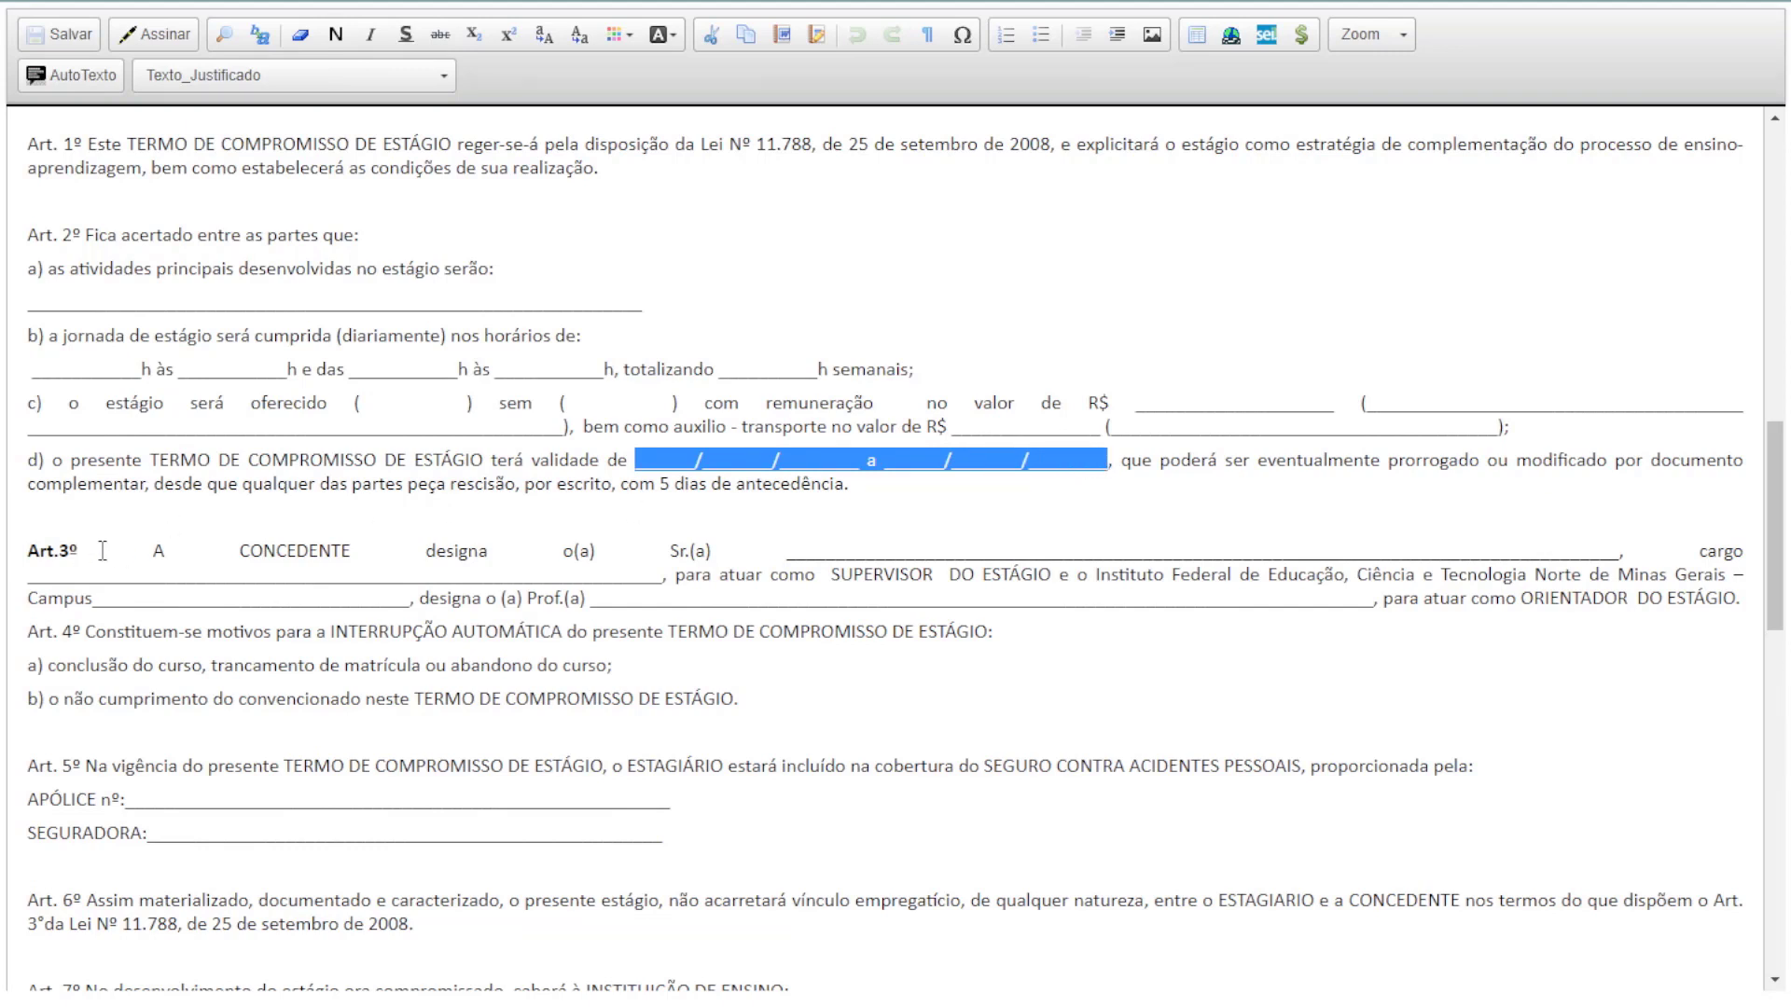
{"action": "left_click_drag", "start_coordinate": [101, 551], "coordinate": [1229, 630]}
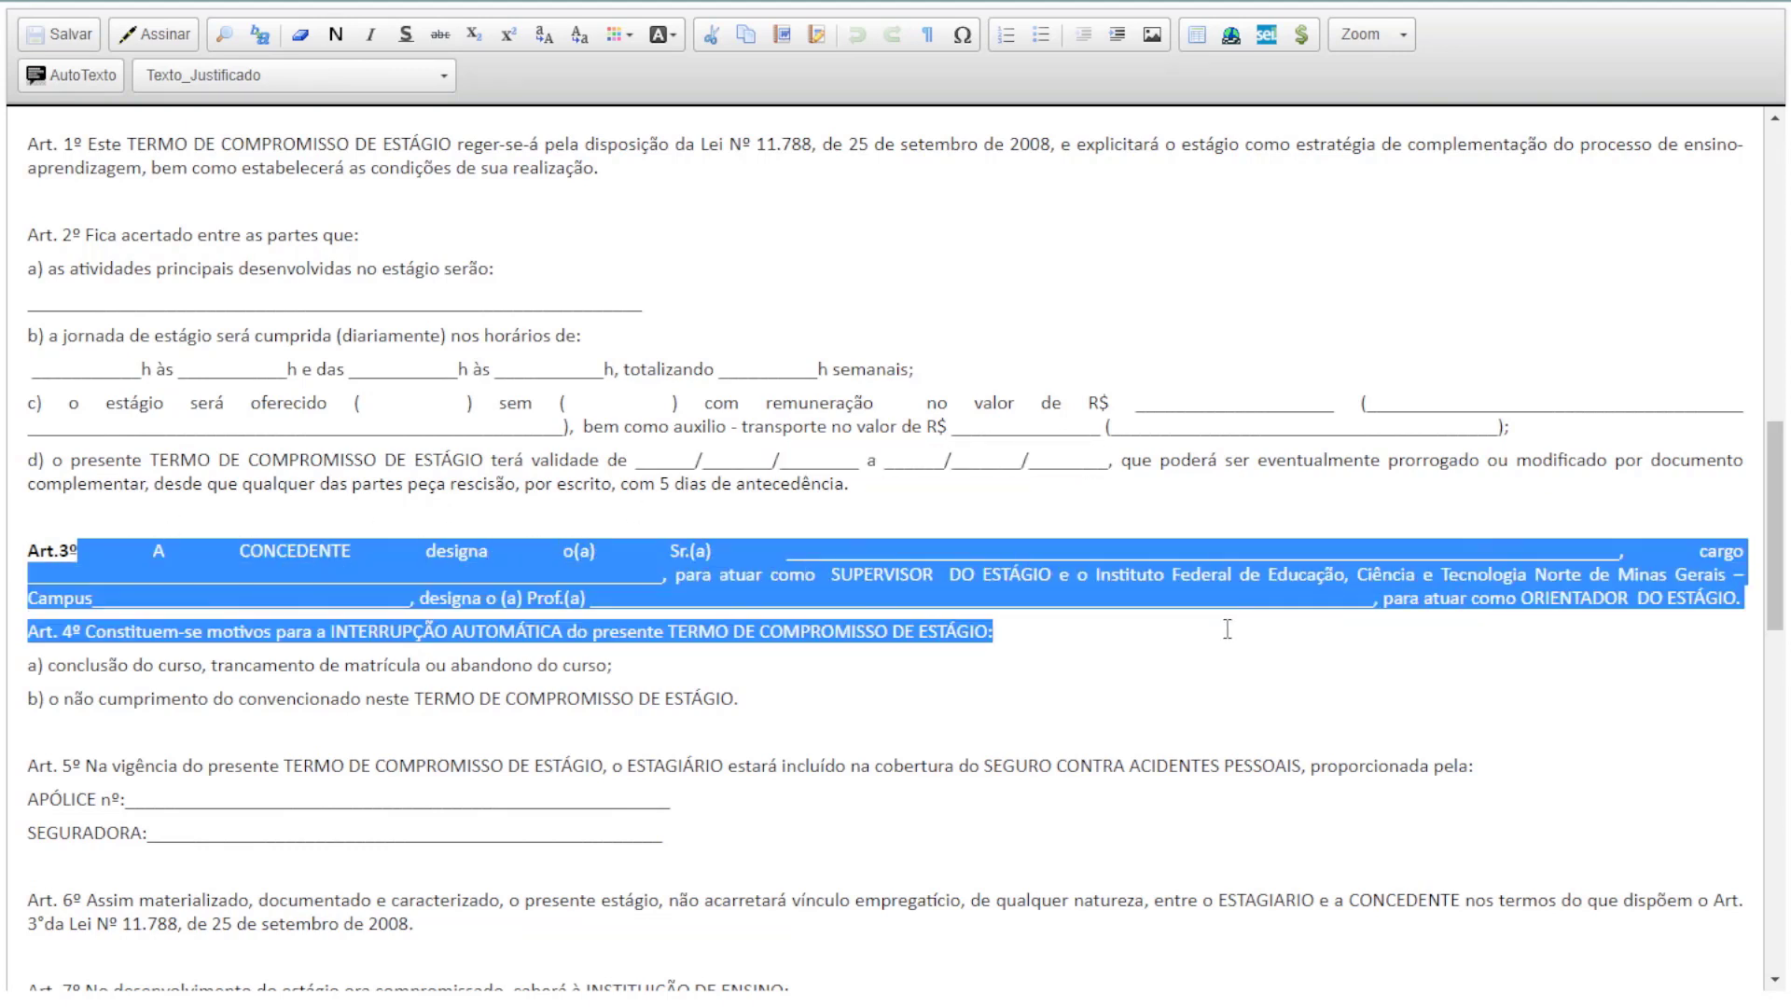
{"action": "left_click_drag", "start_coordinate": [832, 573], "coordinate": [1037, 573]}
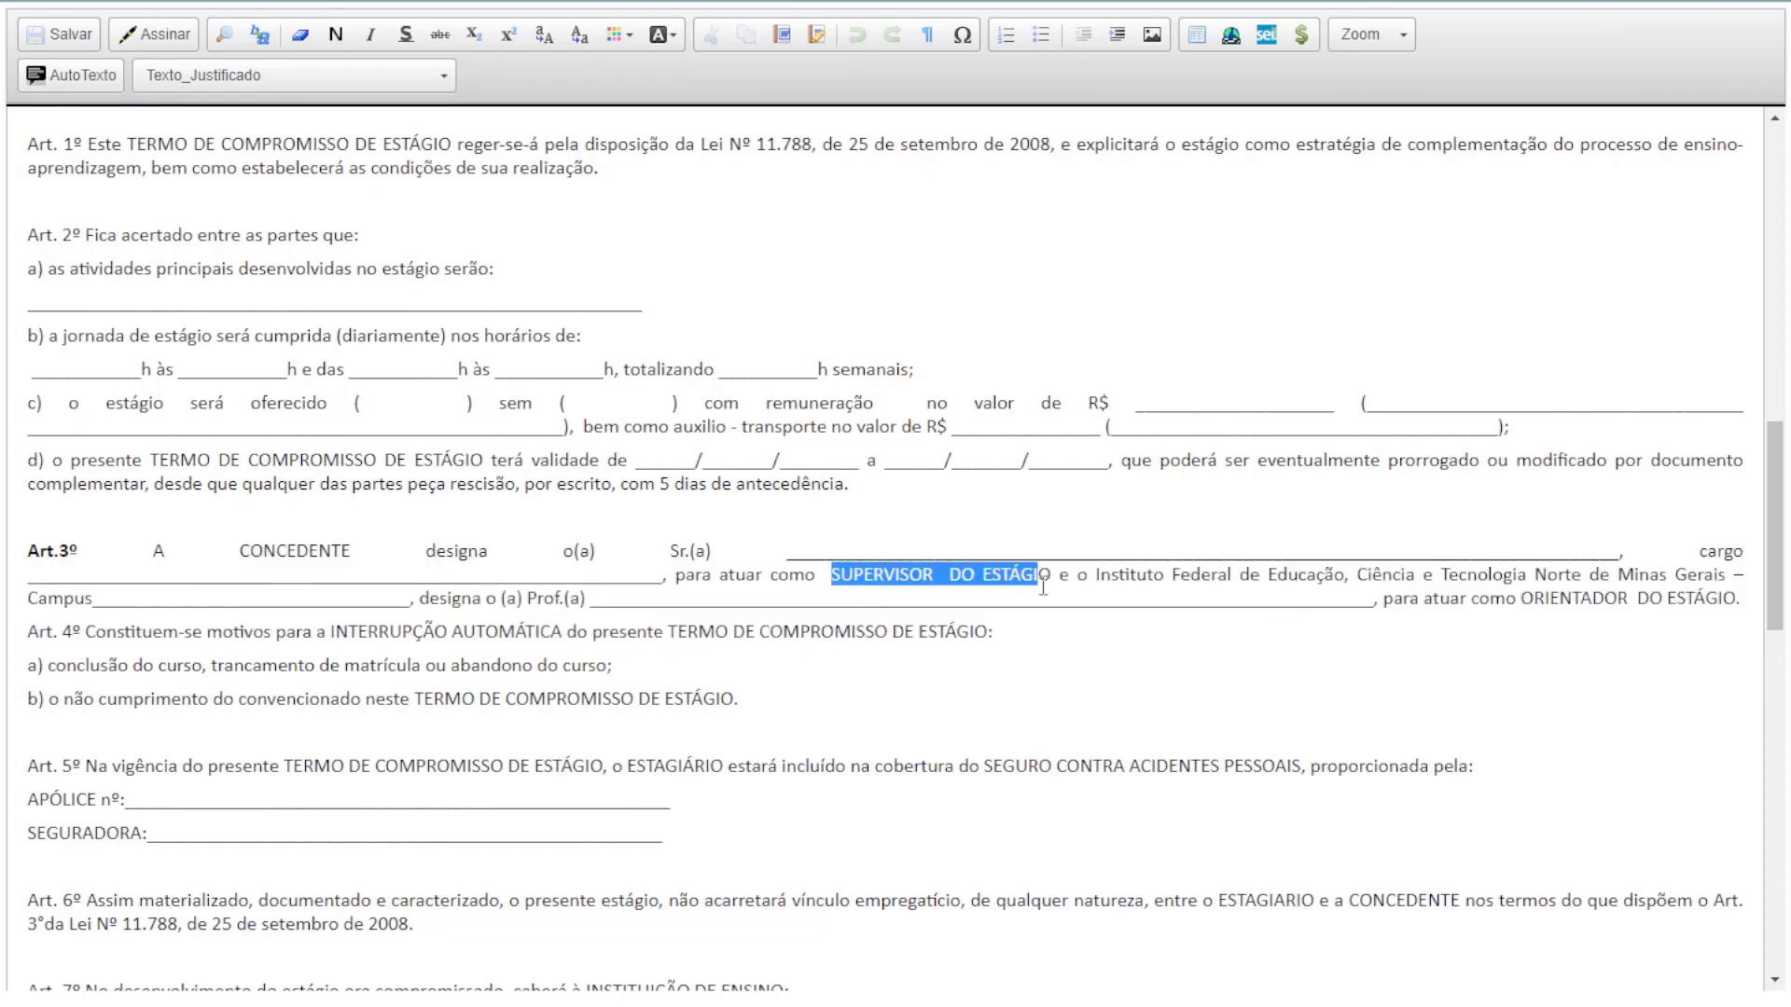
{"action": "scroll", "coordinate": [181, 614], "scroll_direction": "down", "scroll_amount": 1}
{"action": "left_click_drag", "start_coordinate": [38, 674], "coordinate": [695, 704]}
{"action": "scroll", "coordinate": [690, 564], "scroll_direction": "up", "scroll_amount": 2}
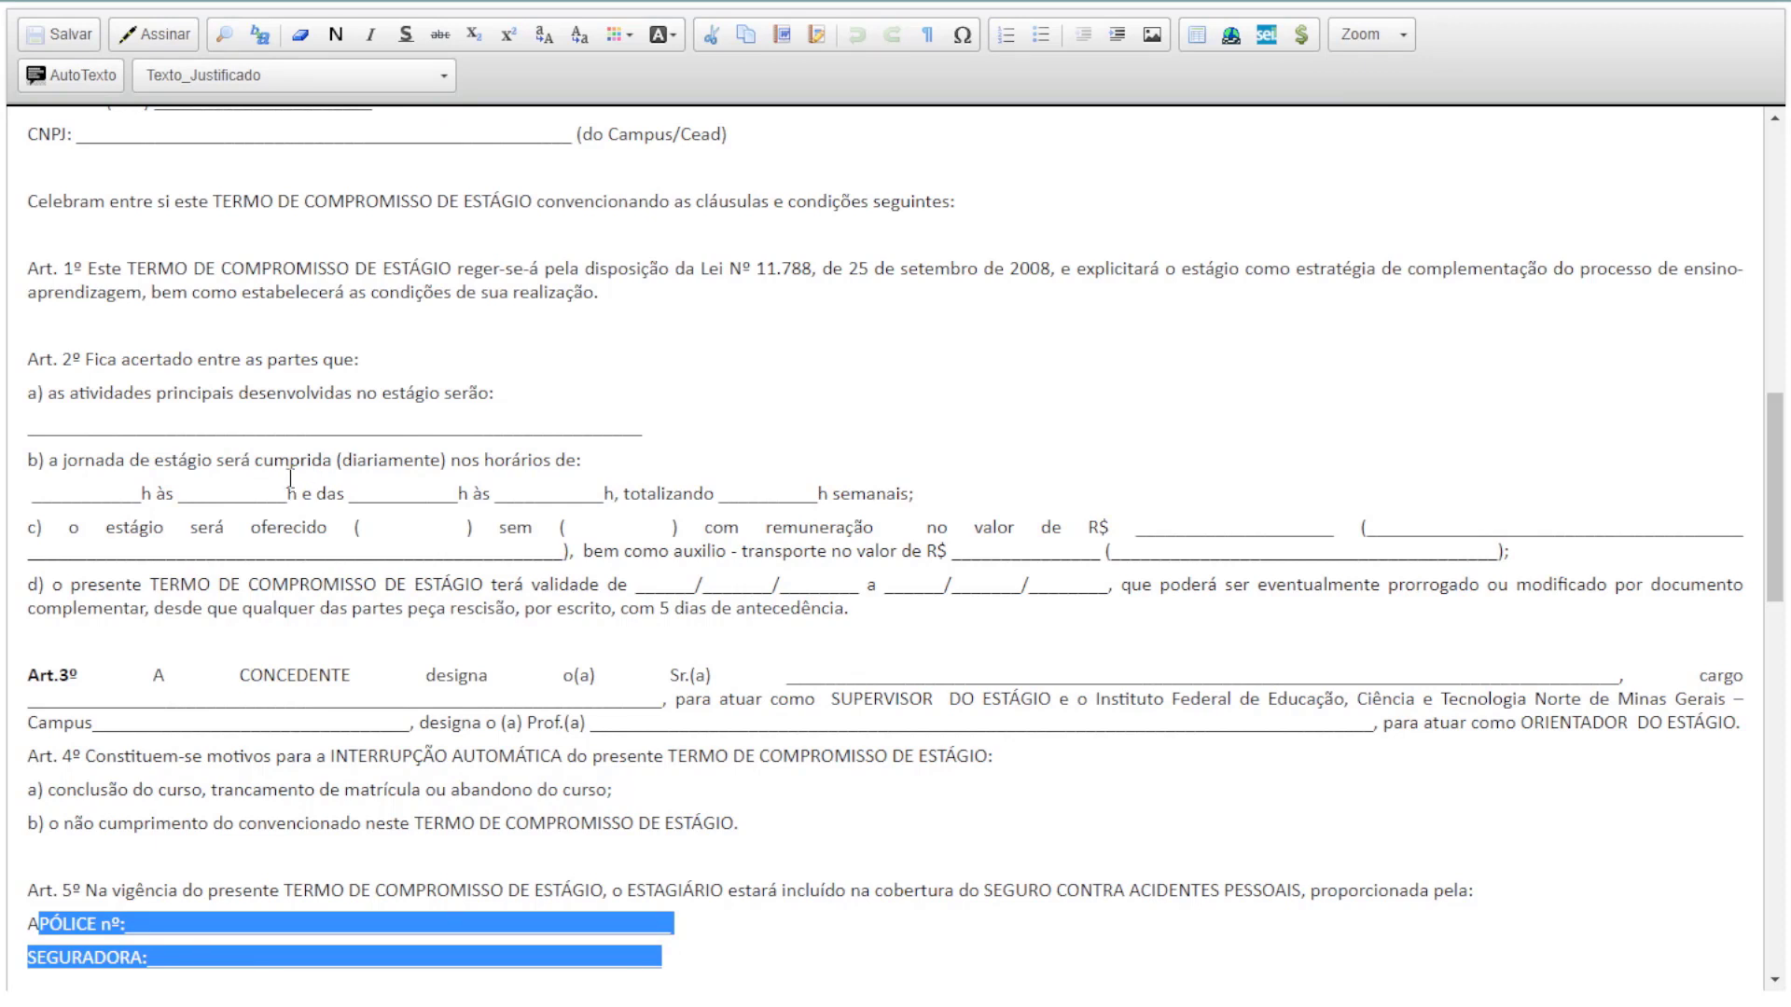
{"action": "left_click_drag", "start_coordinate": [69, 528], "coordinate": [1575, 542]}
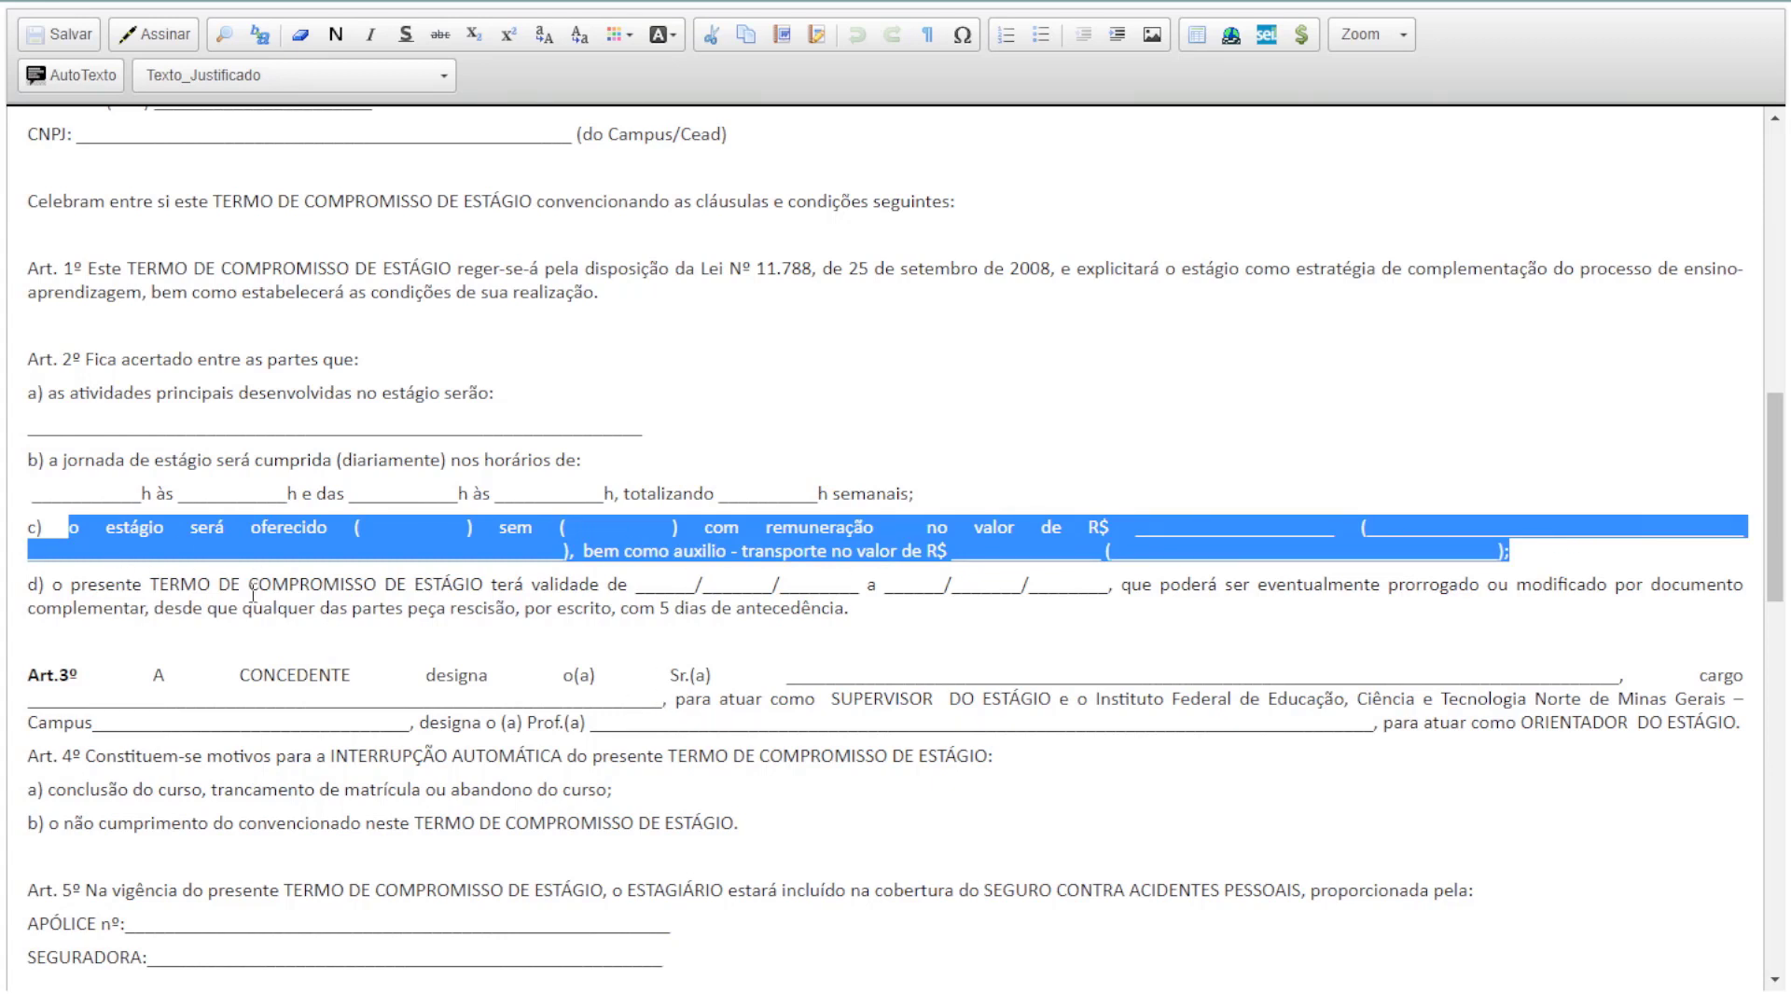
{"action": "left_click_drag", "start_coordinate": [565, 528], "coordinate": [683, 528]}
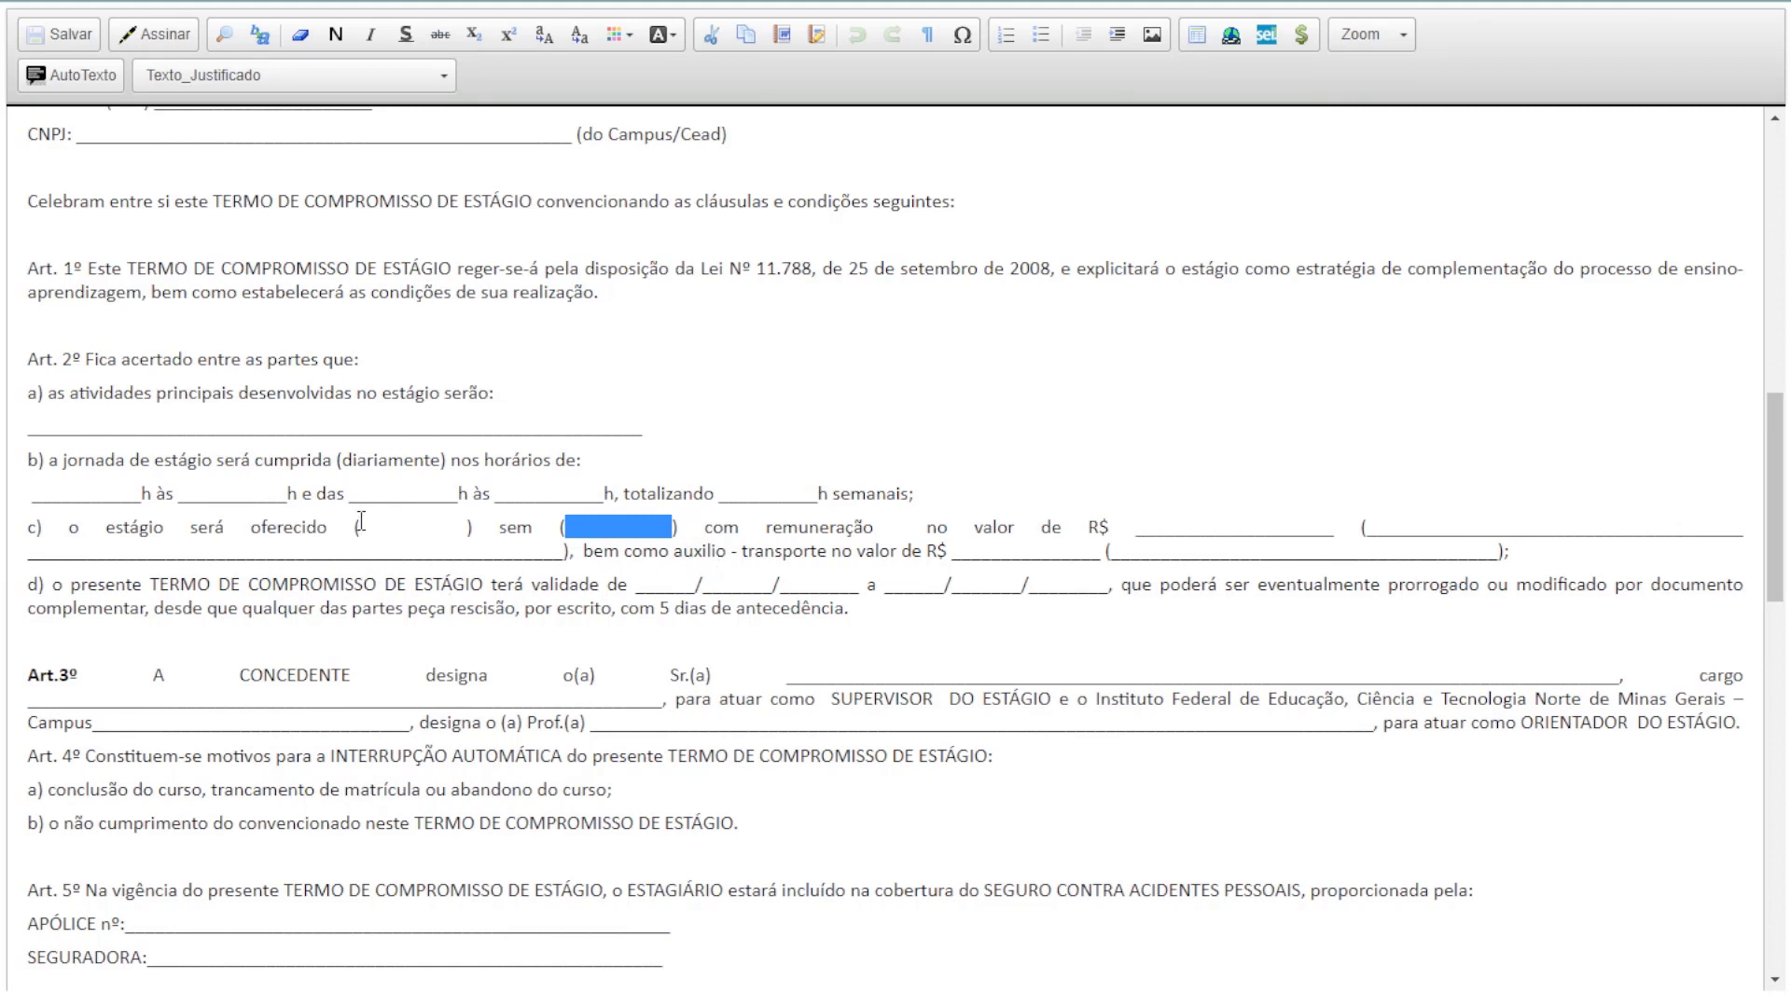
{"action": "left_click_drag", "start_coordinate": [361, 528], "coordinate": [460, 539]}
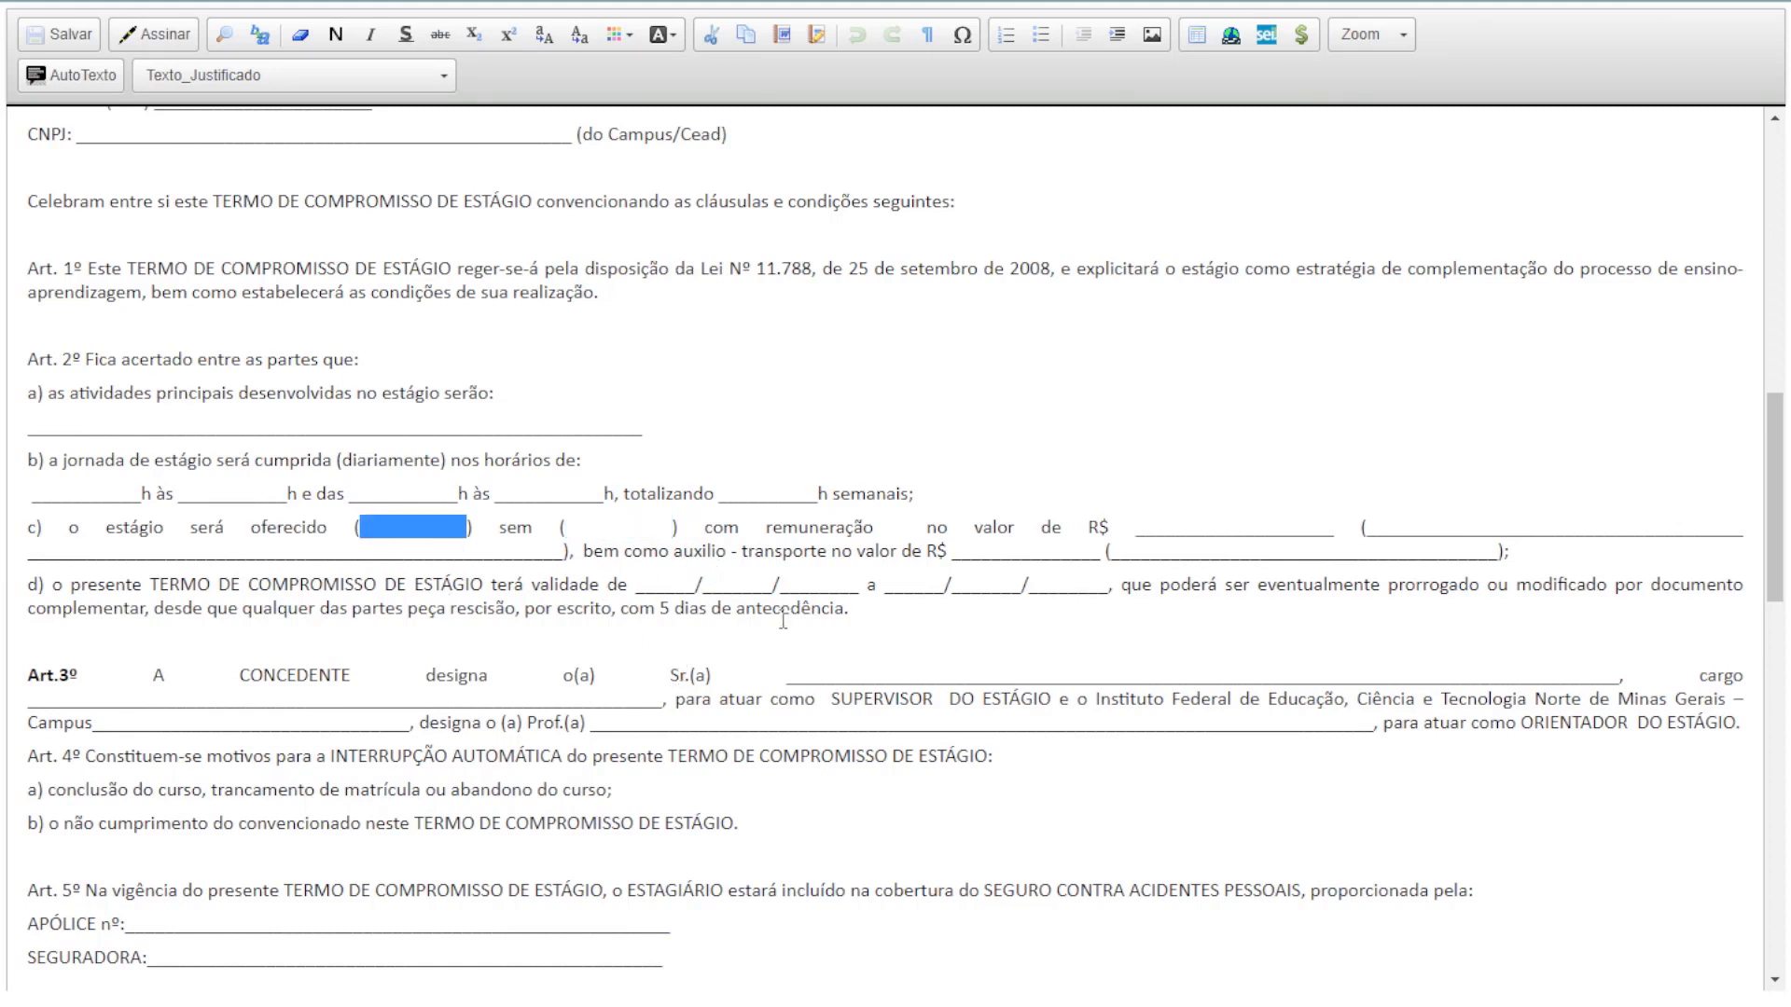
{"action": "scroll", "coordinate": [784, 620], "scroll_direction": "down", "scroll_amount": 15}
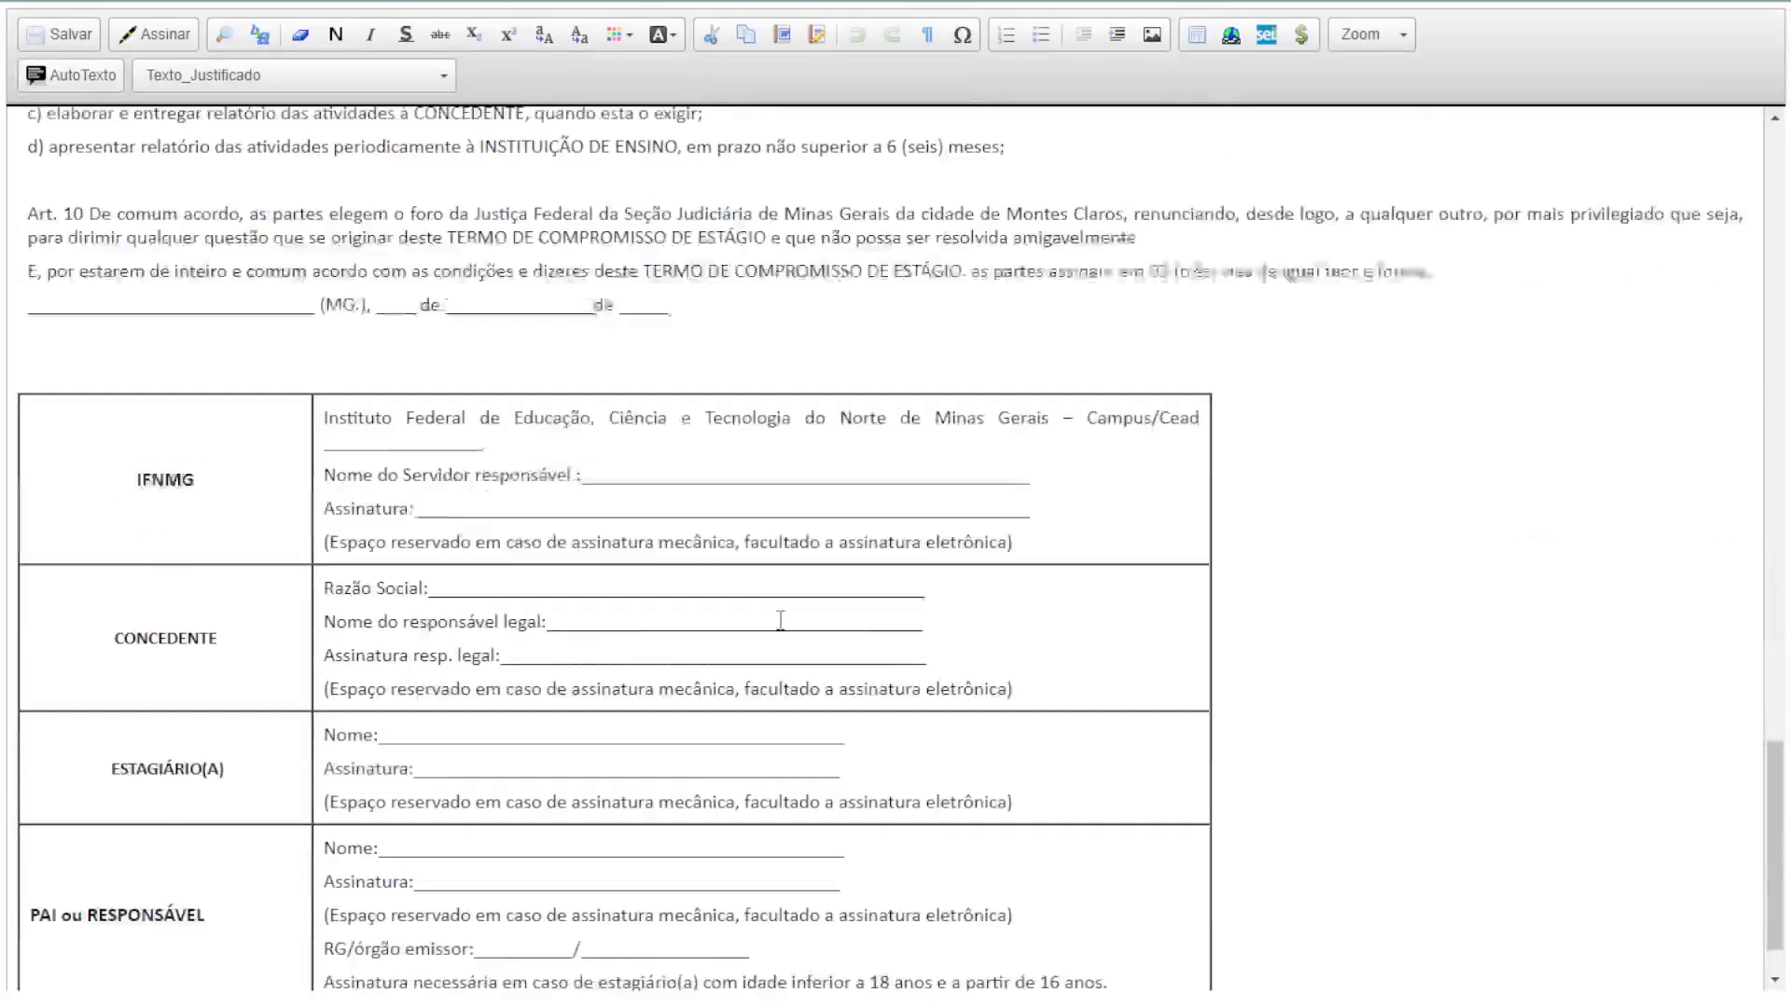
{"action": "left_click_drag", "start_coordinate": [28, 285], "coordinate": [724, 288]}
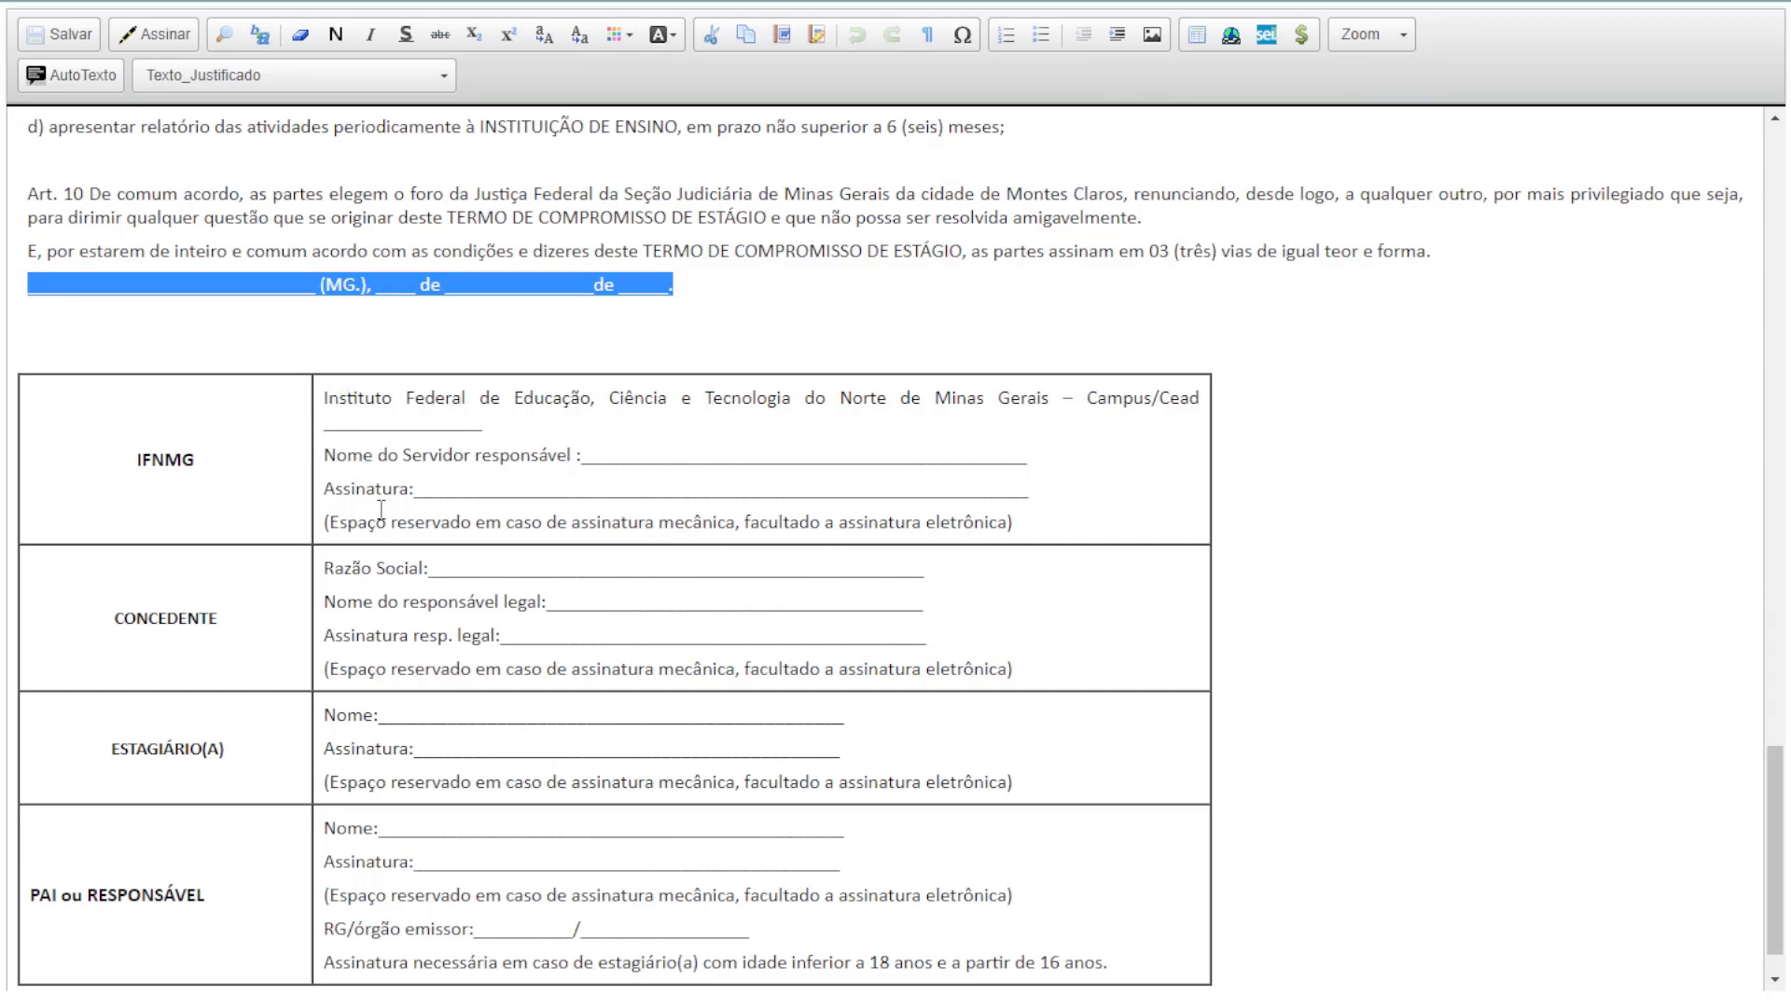
{"action": "scroll", "coordinate": [408, 550], "scroll_direction": "down", "scroll_amount": 1}
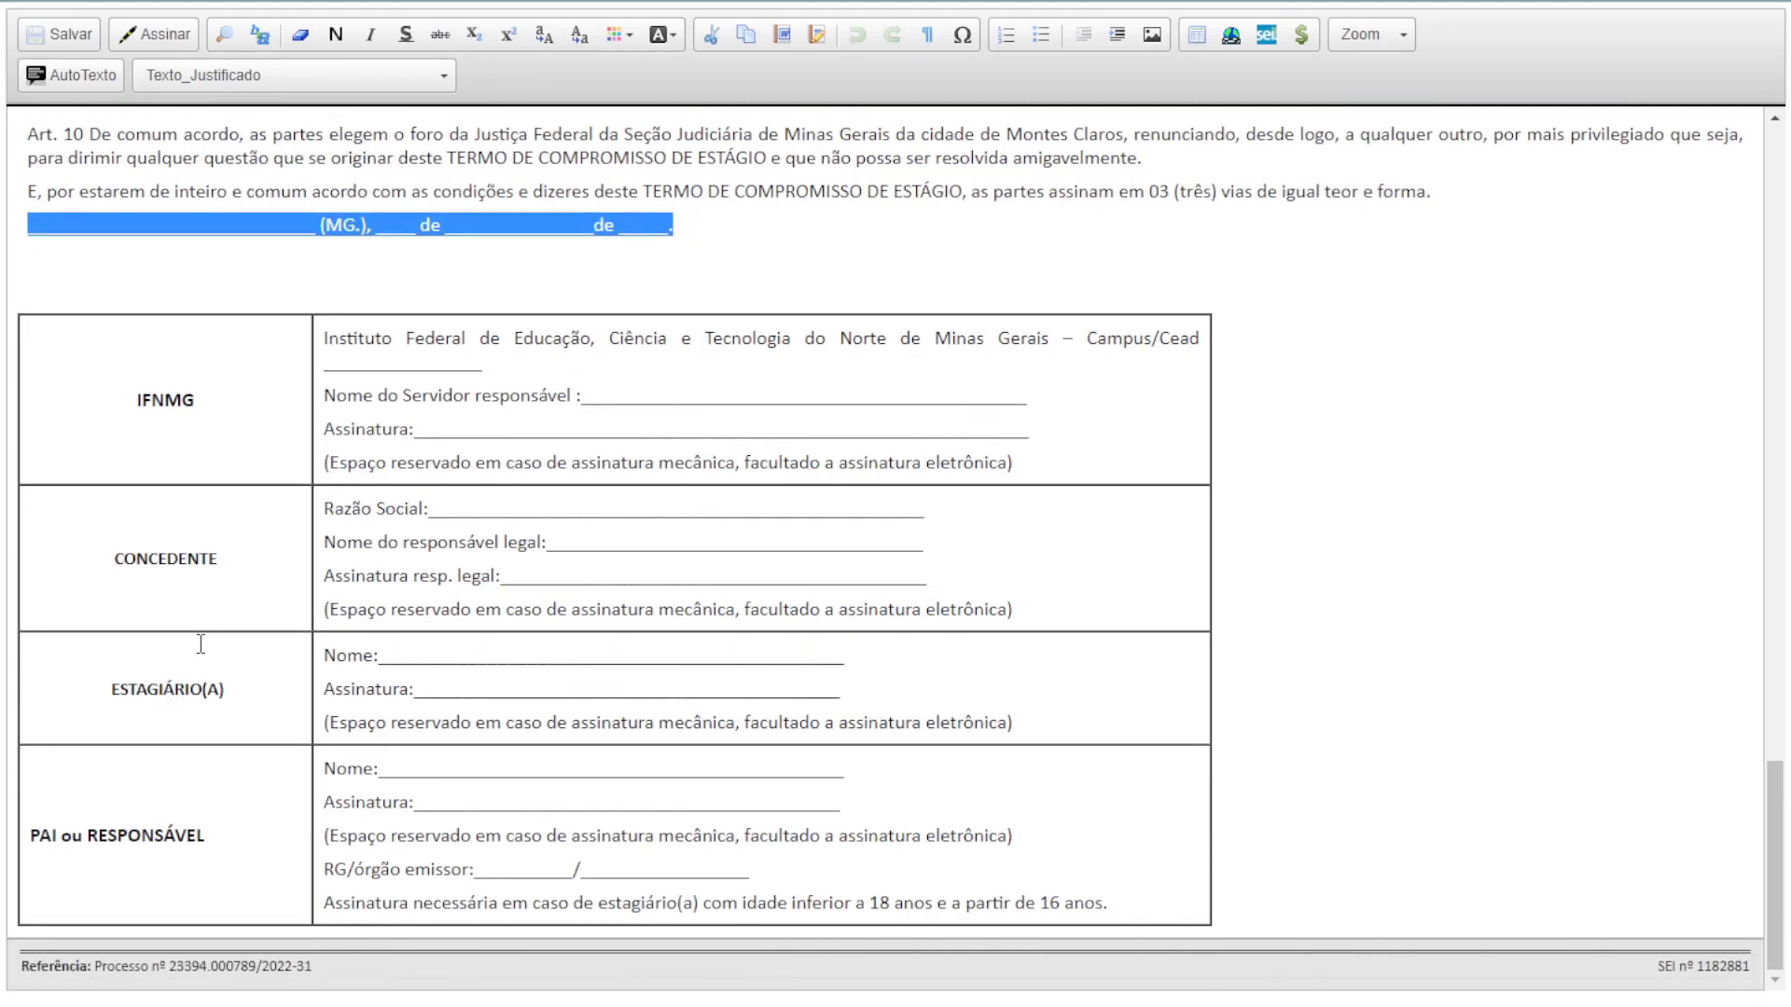
{"action": "left_click_drag", "start_coordinate": [28, 836], "coordinate": [1145, 901]}
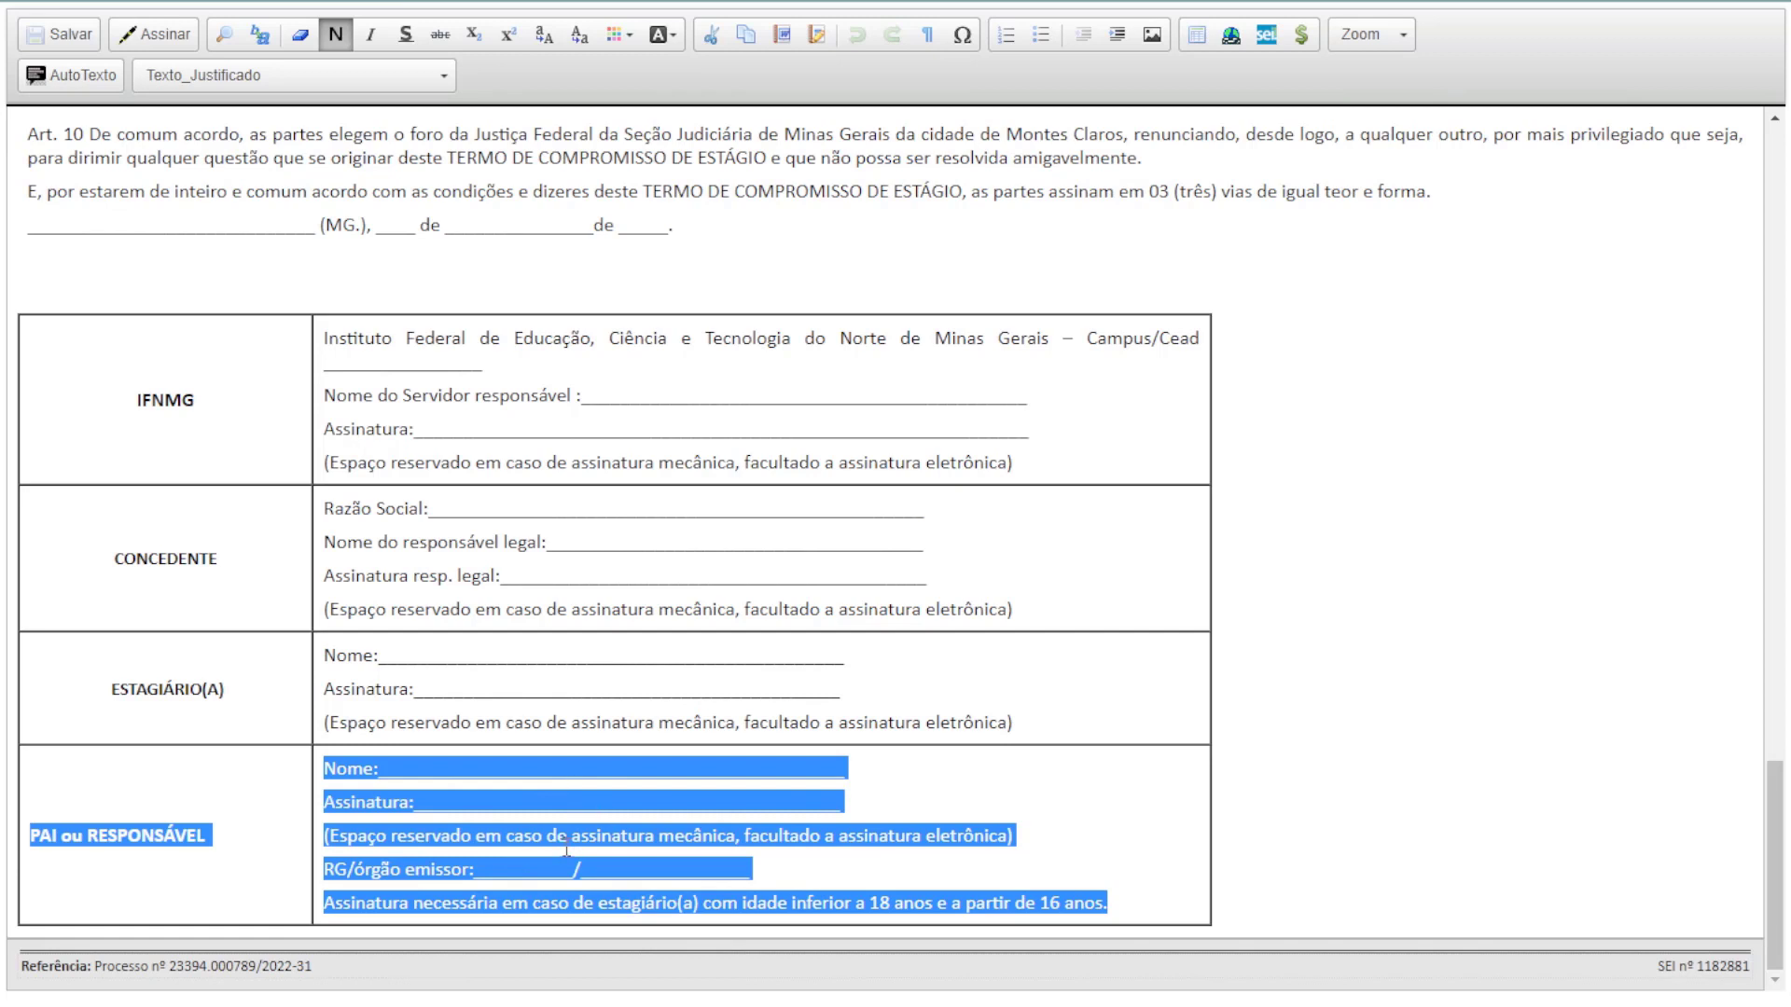
{"action": "left_click", "coordinate": [720, 802]}
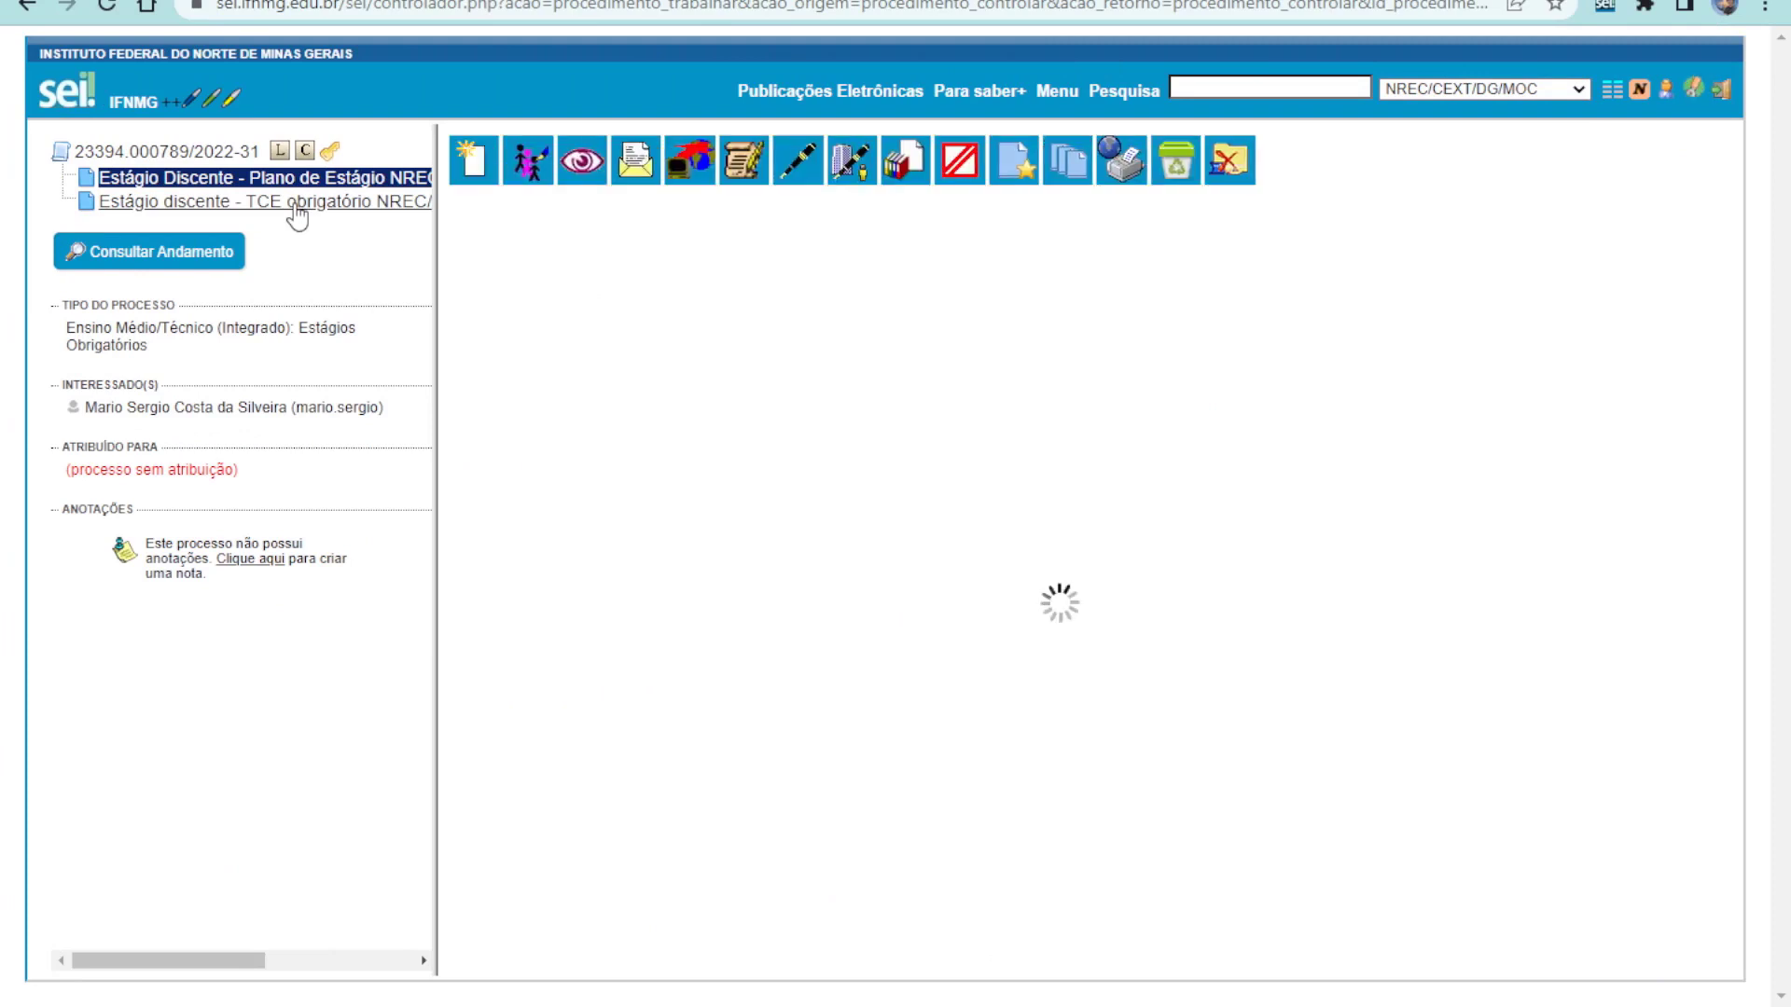
Open the Estágio discente - TCE obrigatório document from the process tree
{"action": "left_click", "coordinate": [295, 207]}
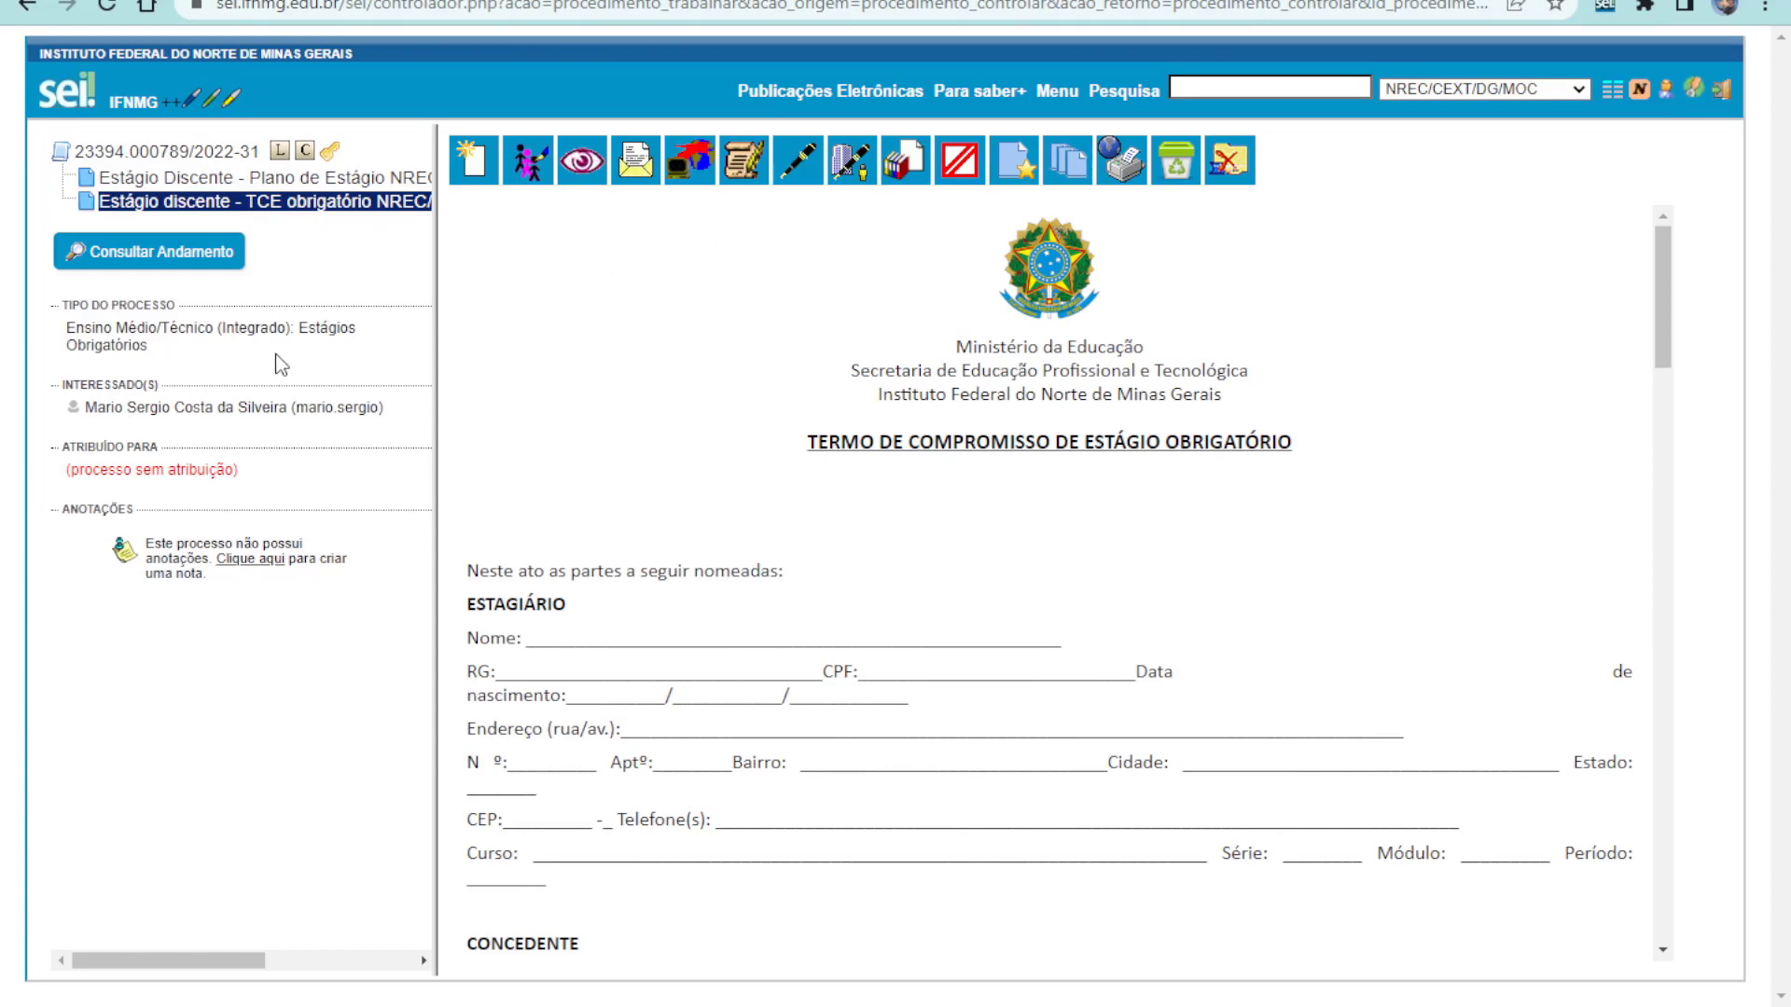
Create a new signature block described as 'Documentos de Estágio - Discente' plus the student's name
{"action": "left_click", "coordinate": [909, 170]}
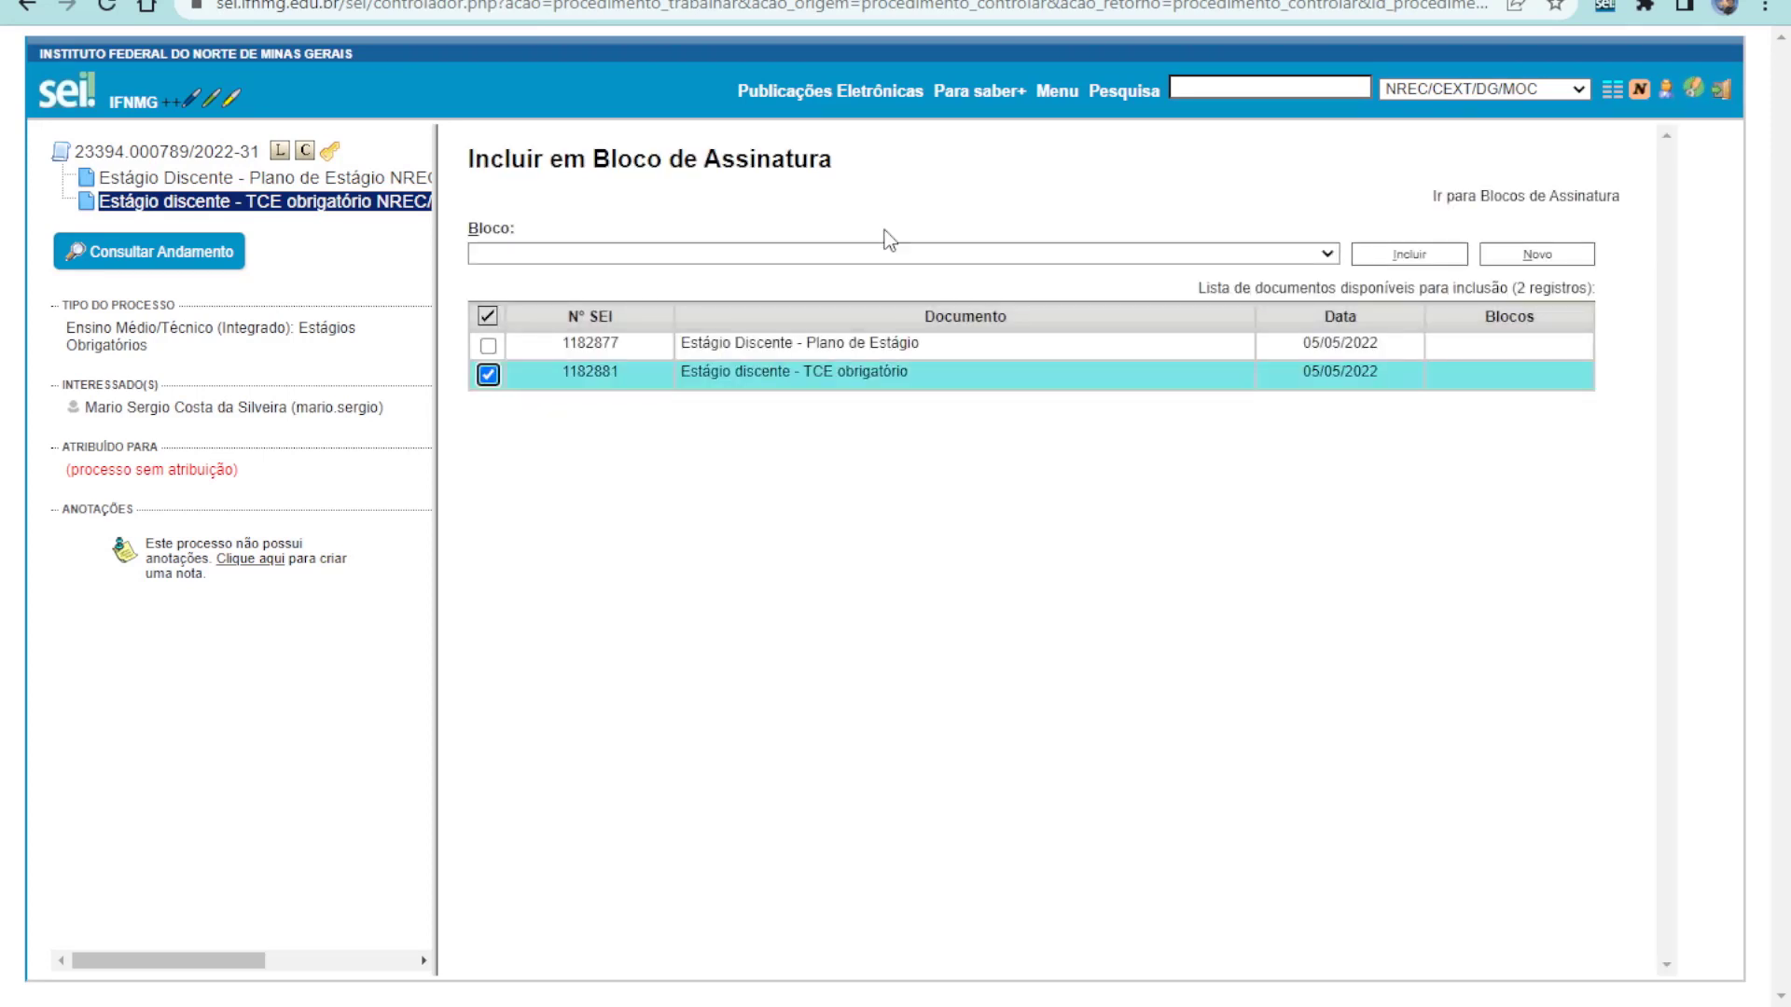
{"action": "left_click", "coordinate": [1576, 256]}
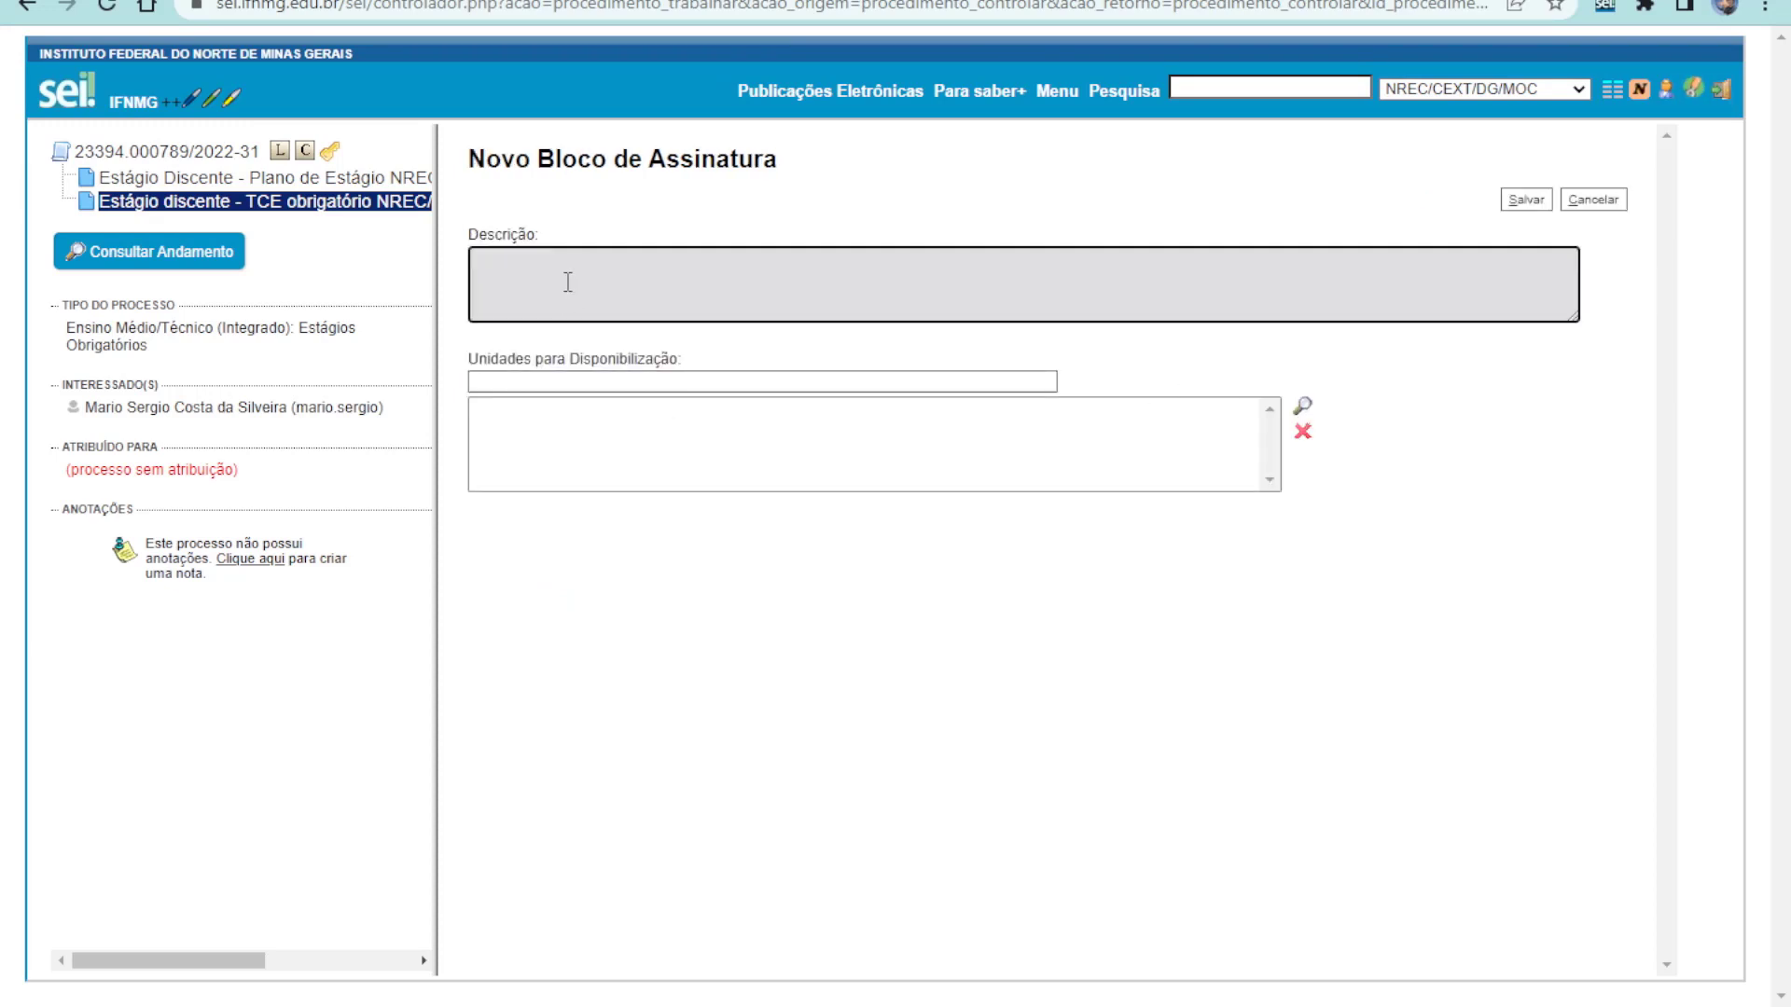
{"action": "type", "text": "Documentos de Est"}
{"action": "type", "text": "ágio - Dis"}
{"action": "type", "text": "cente Fina"}
{"action": "key", "text": "BackSpace"}
{"action": "key", "text": "BackSpace"}
{"action": "key", "text": "BackSpace"}
{"action": "type", "text": "u"}
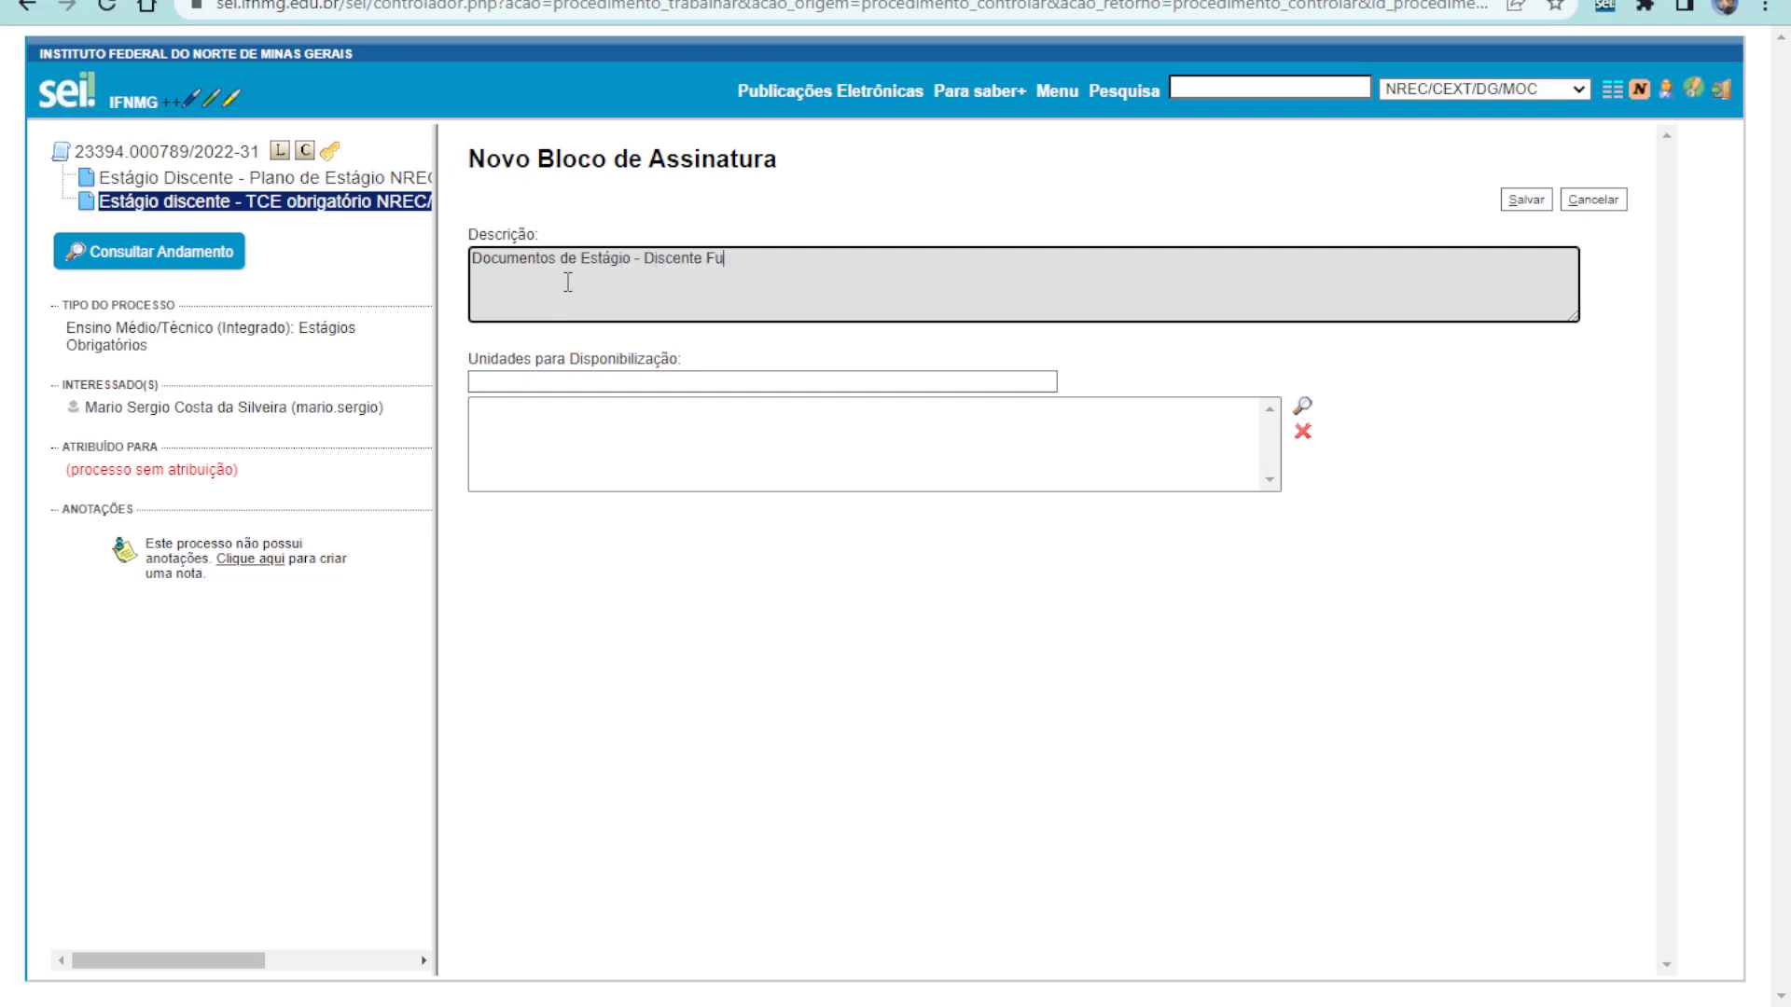
{"action": "type", "text": "lano de Tal"}
Make the block available to unit CEXT/DG/MOC and save it
{"action": "left_click", "coordinate": [509, 380]}
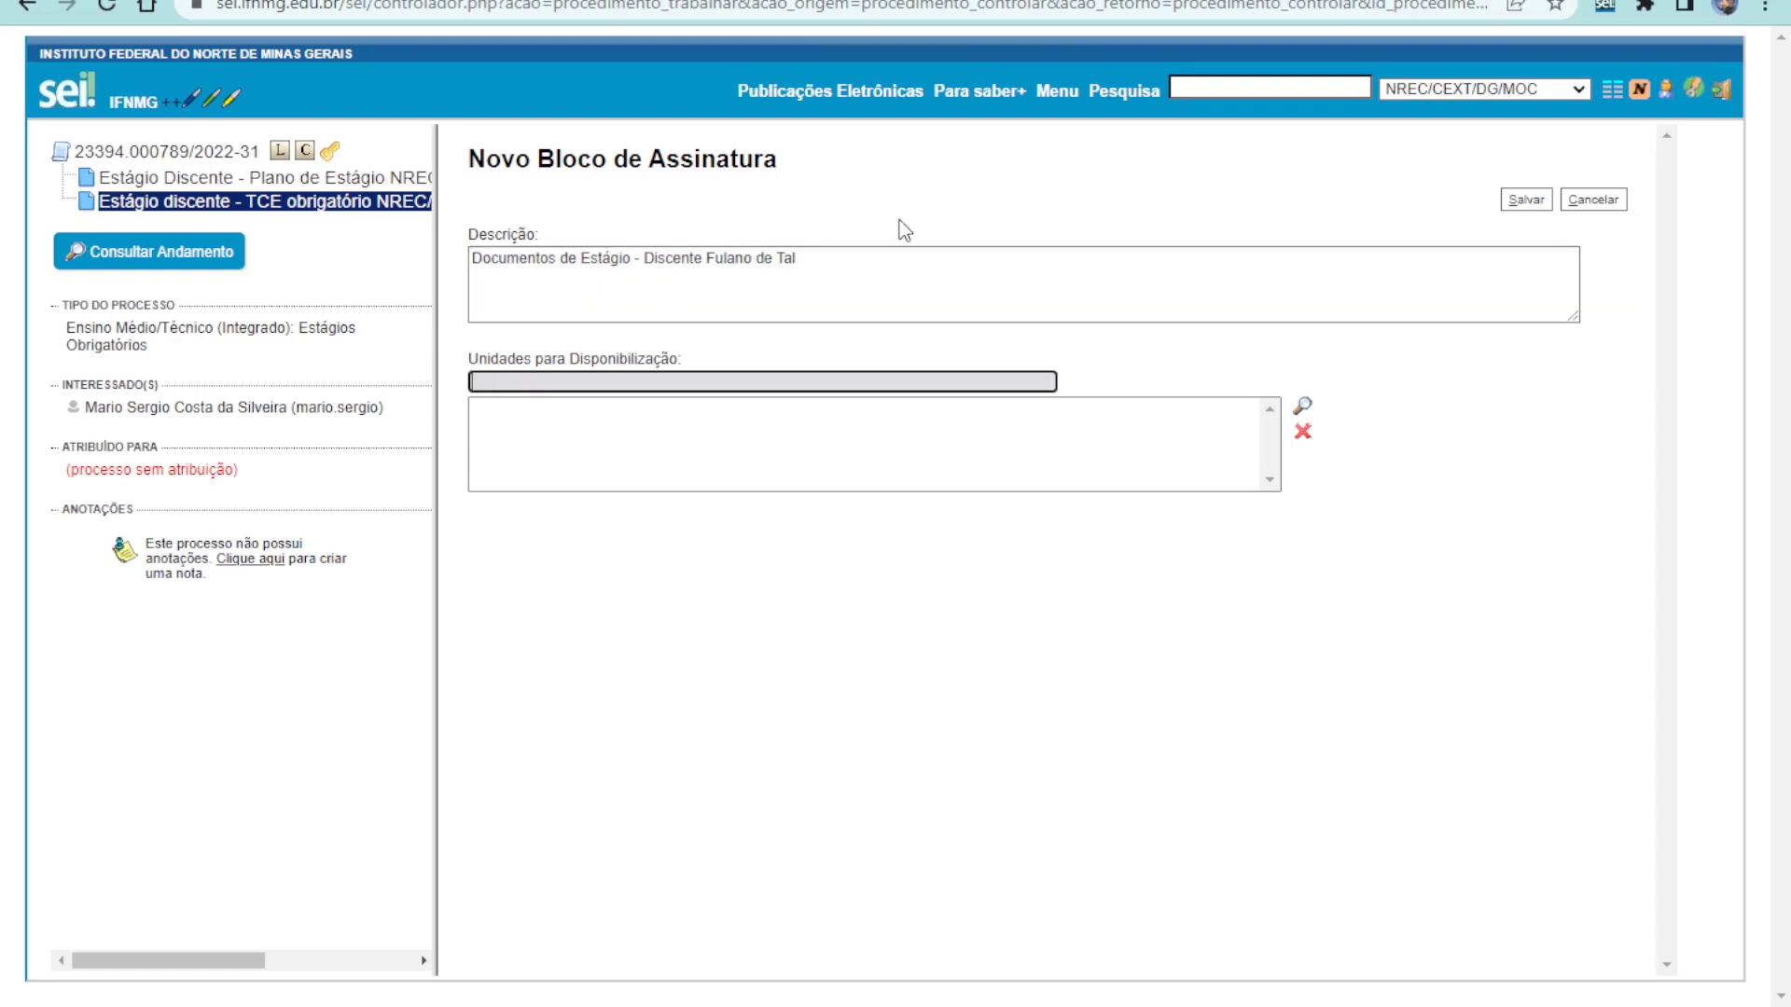
{"action": "type", "text": "cext"}
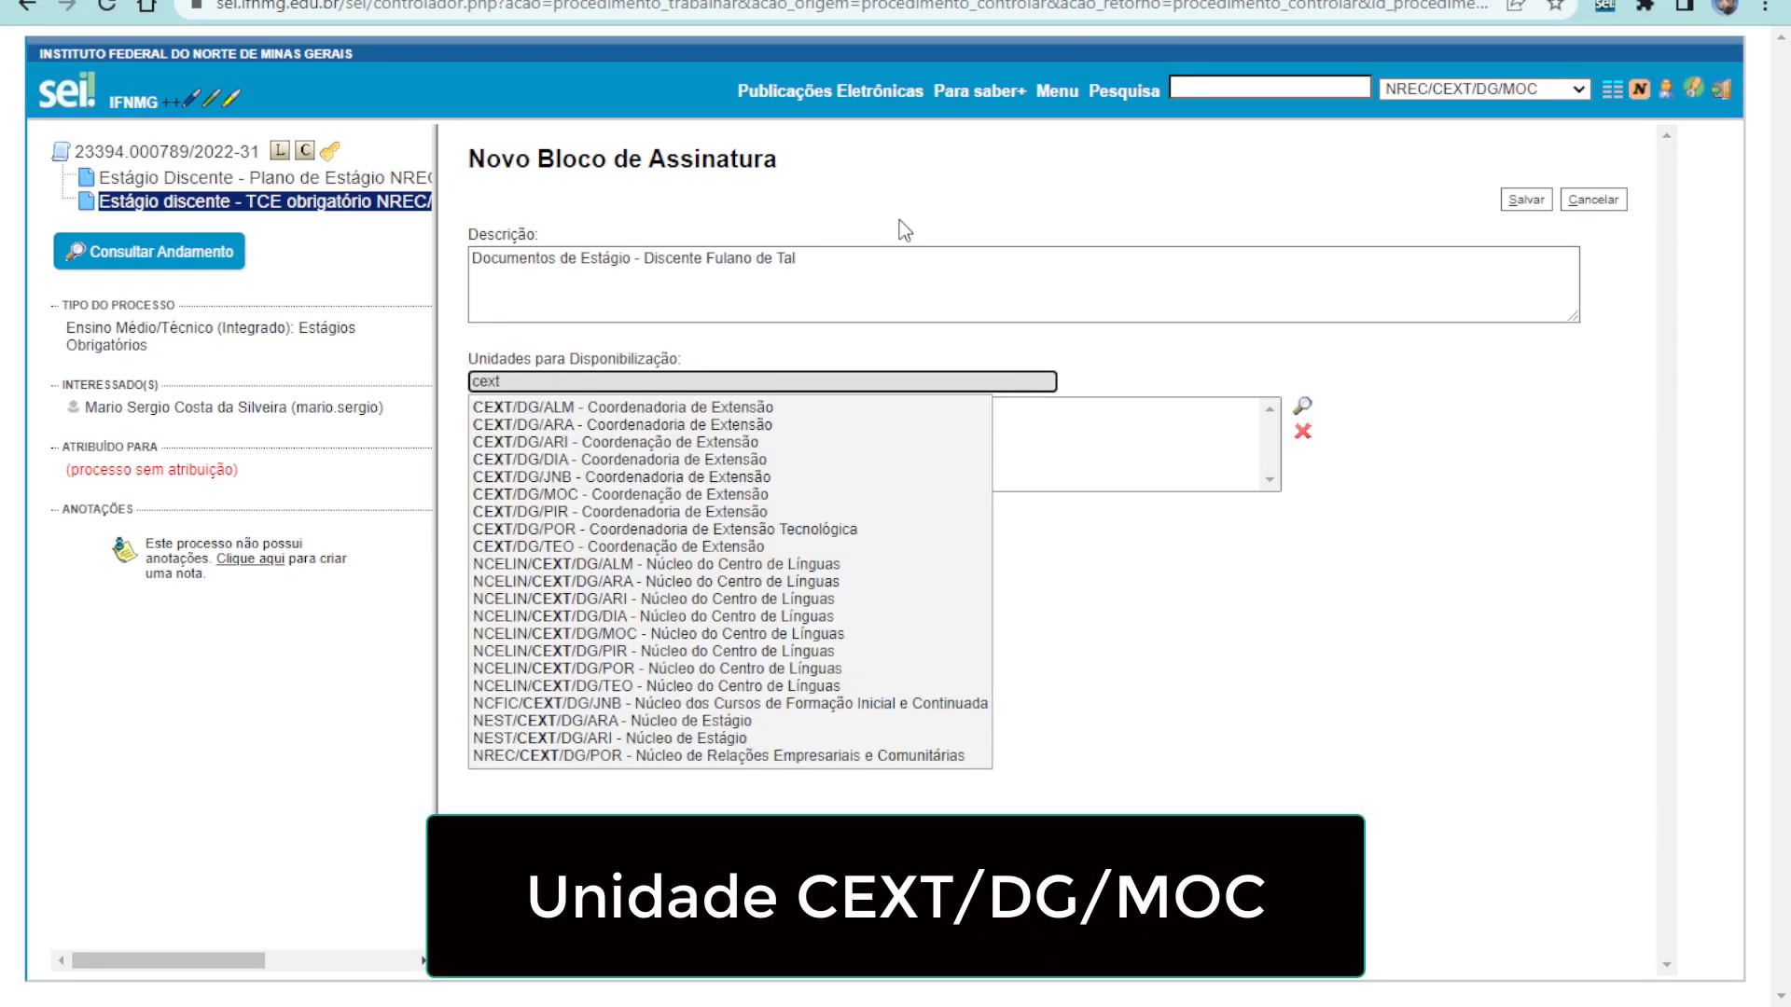
{"action": "type", "text": "/dg/moc"}
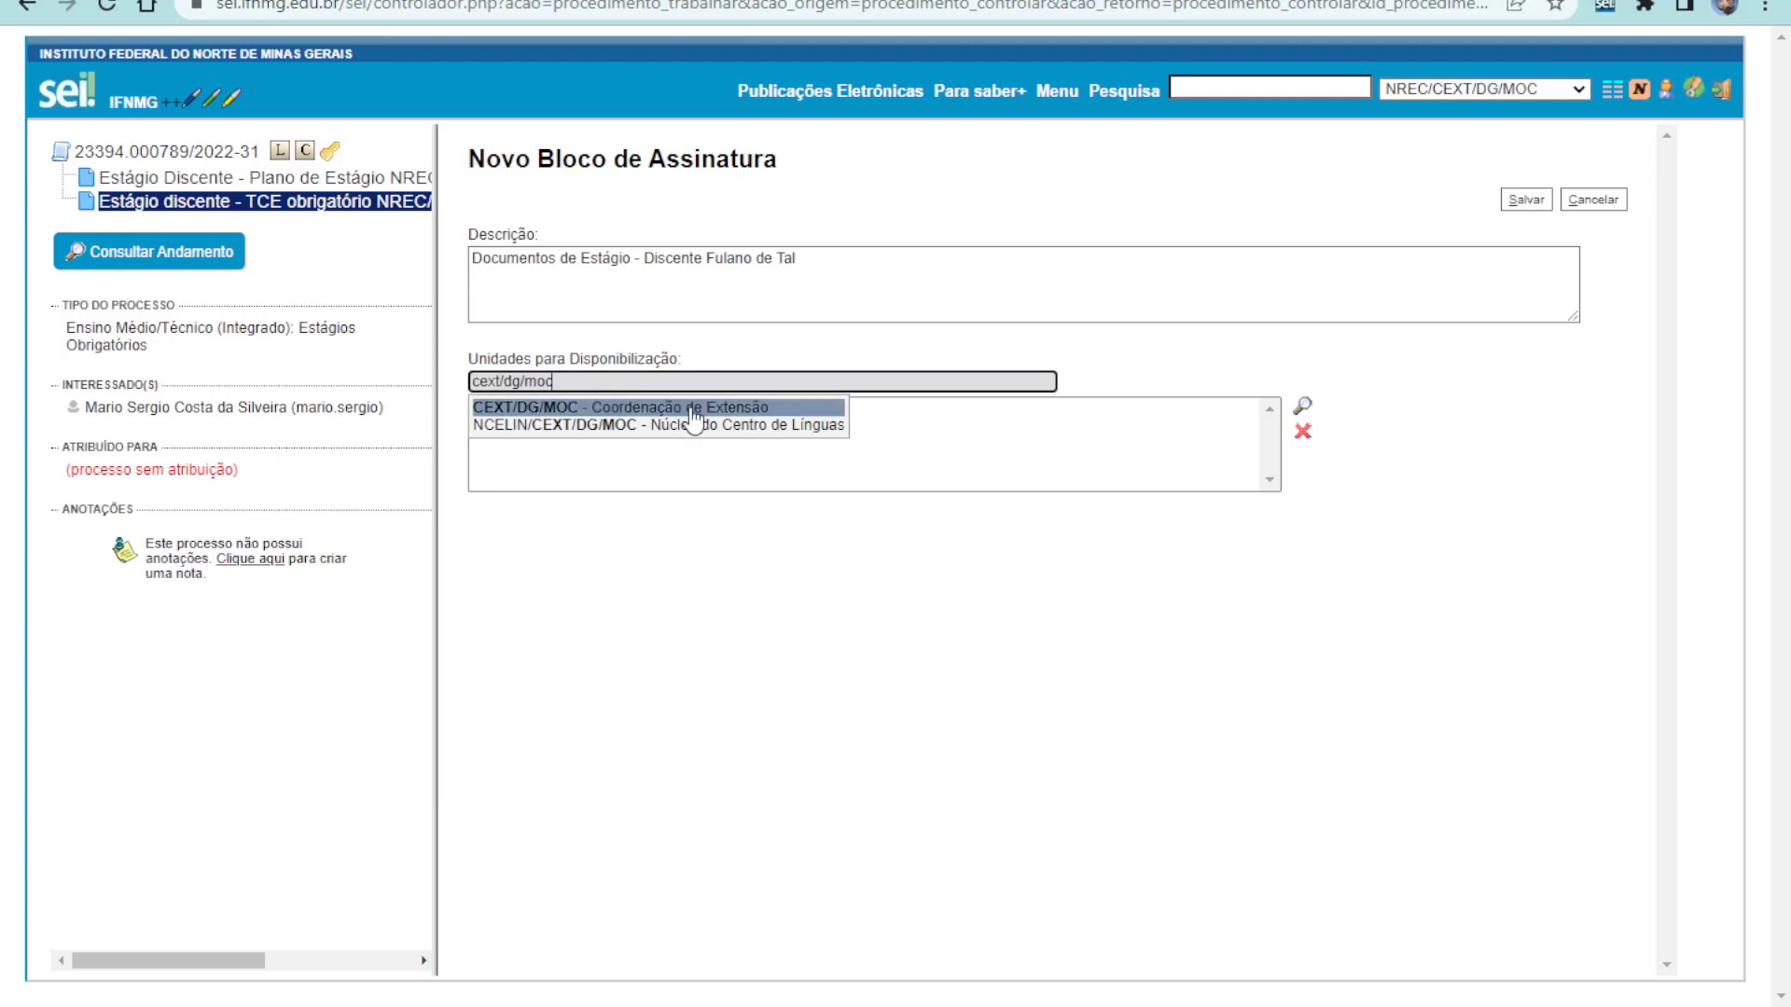
{"action": "left_click", "coordinate": [691, 411]}
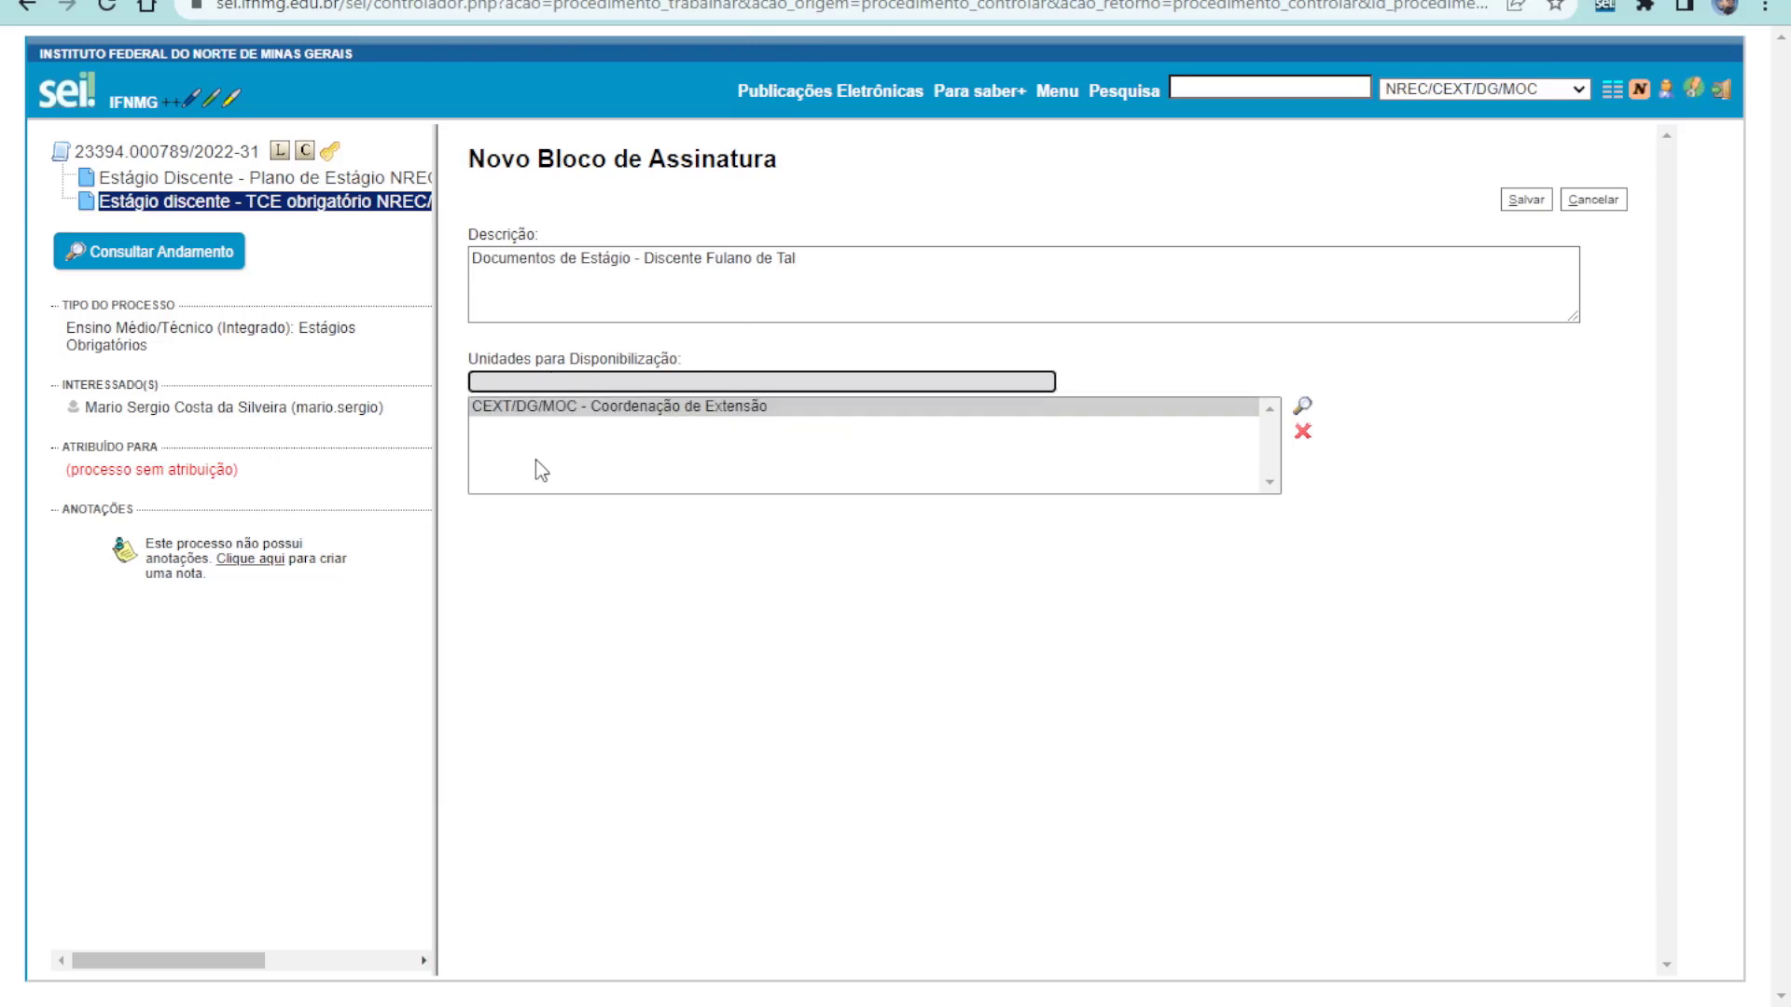
{"action": "left_click", "coordinate": [1526, 199]}
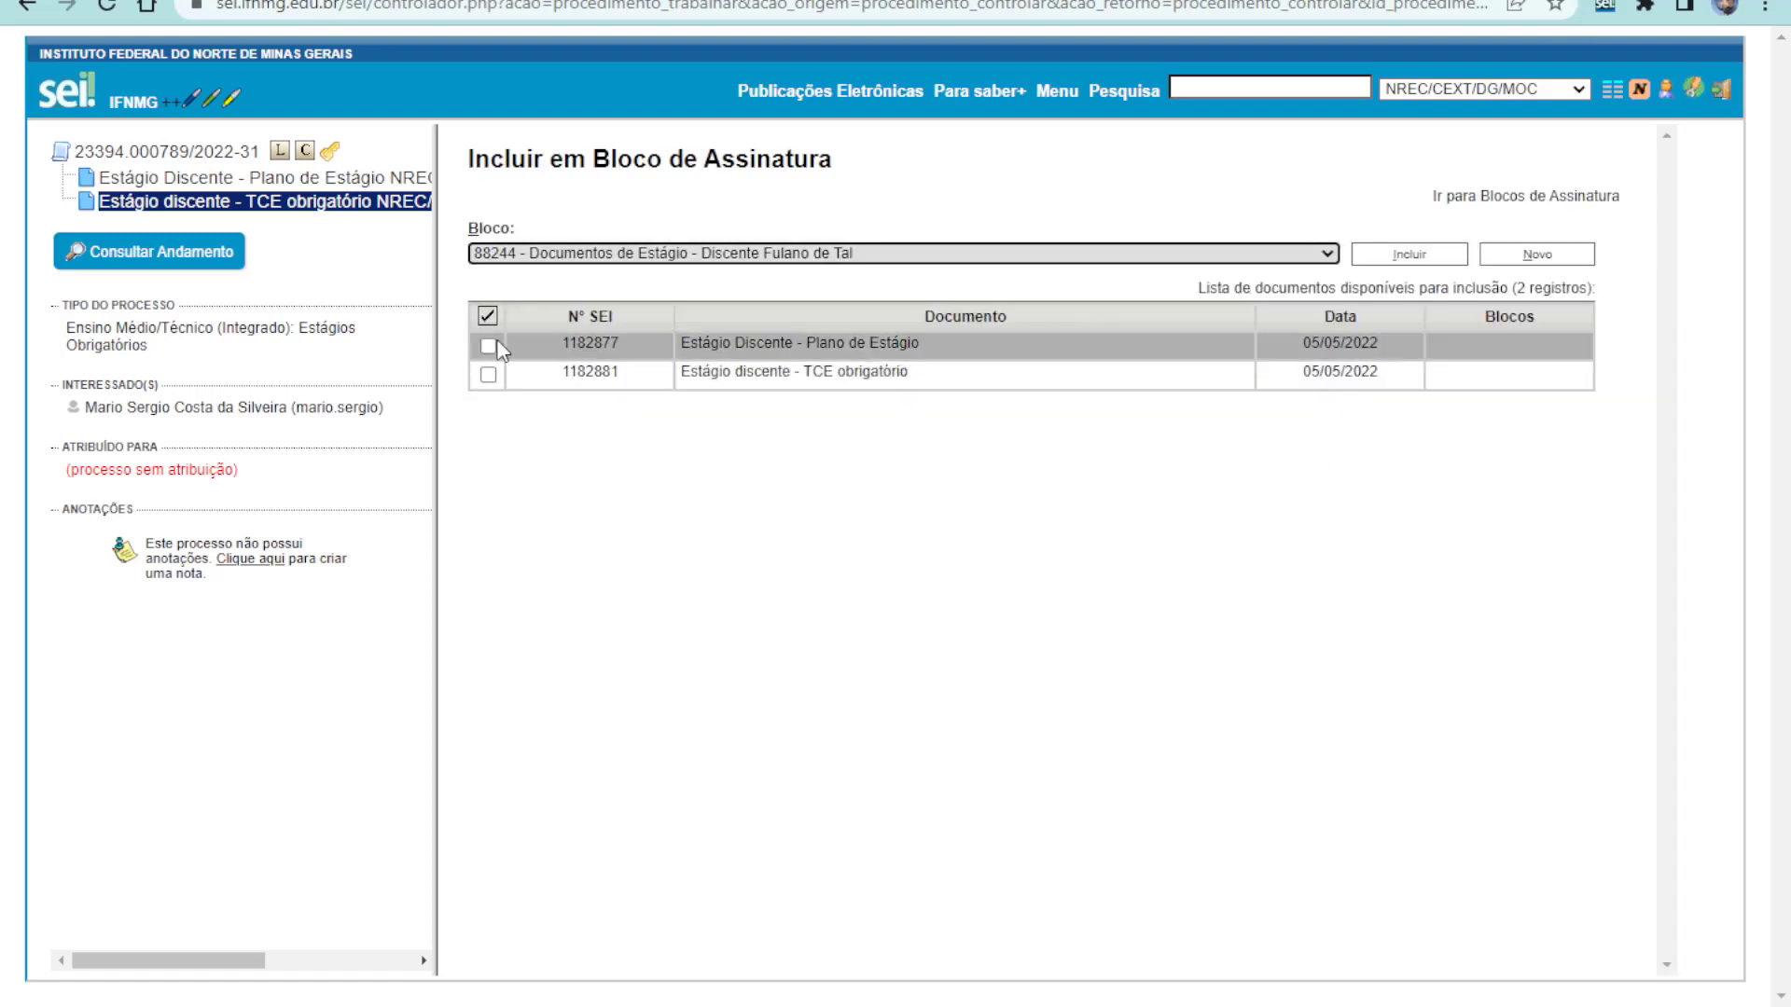
Include both the Plano de Estágio and TCE obrigatório documents in block 88244
{"action": "left_click", "coordinate": [487, 346]}
{"action": "left_click", "coordinate": [488, 374]}
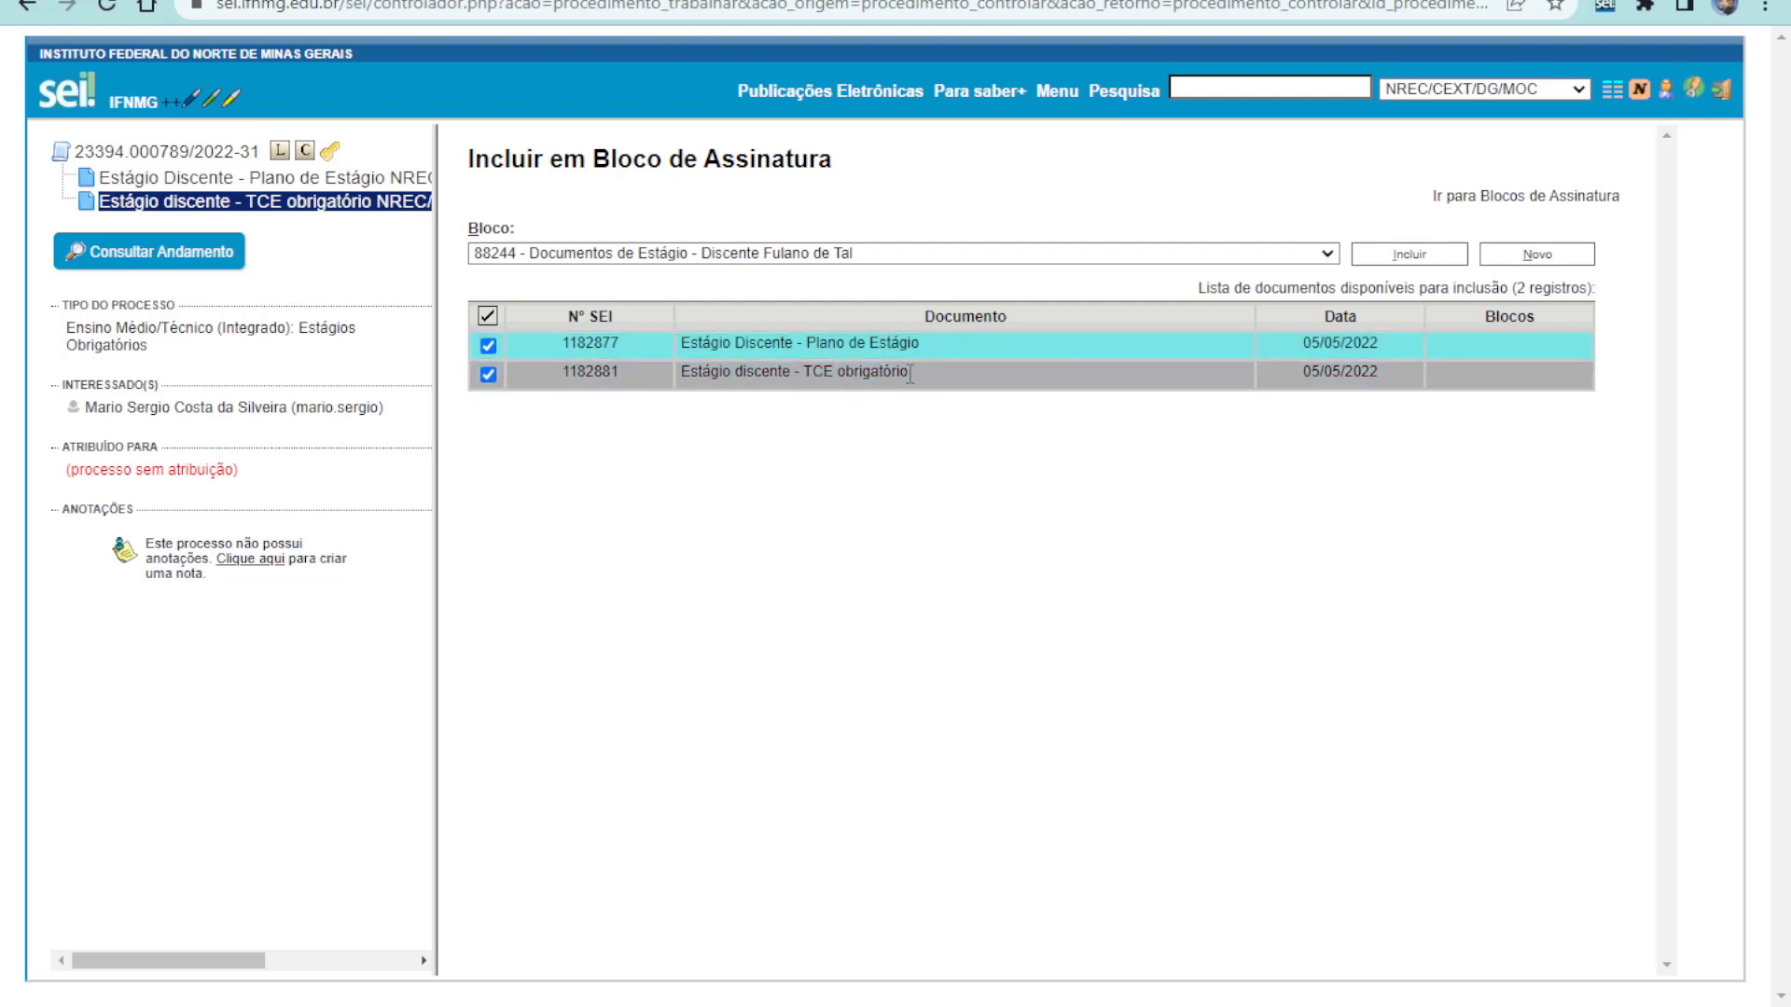
{"action": "left_click", "coordinate": [1382, 255]}
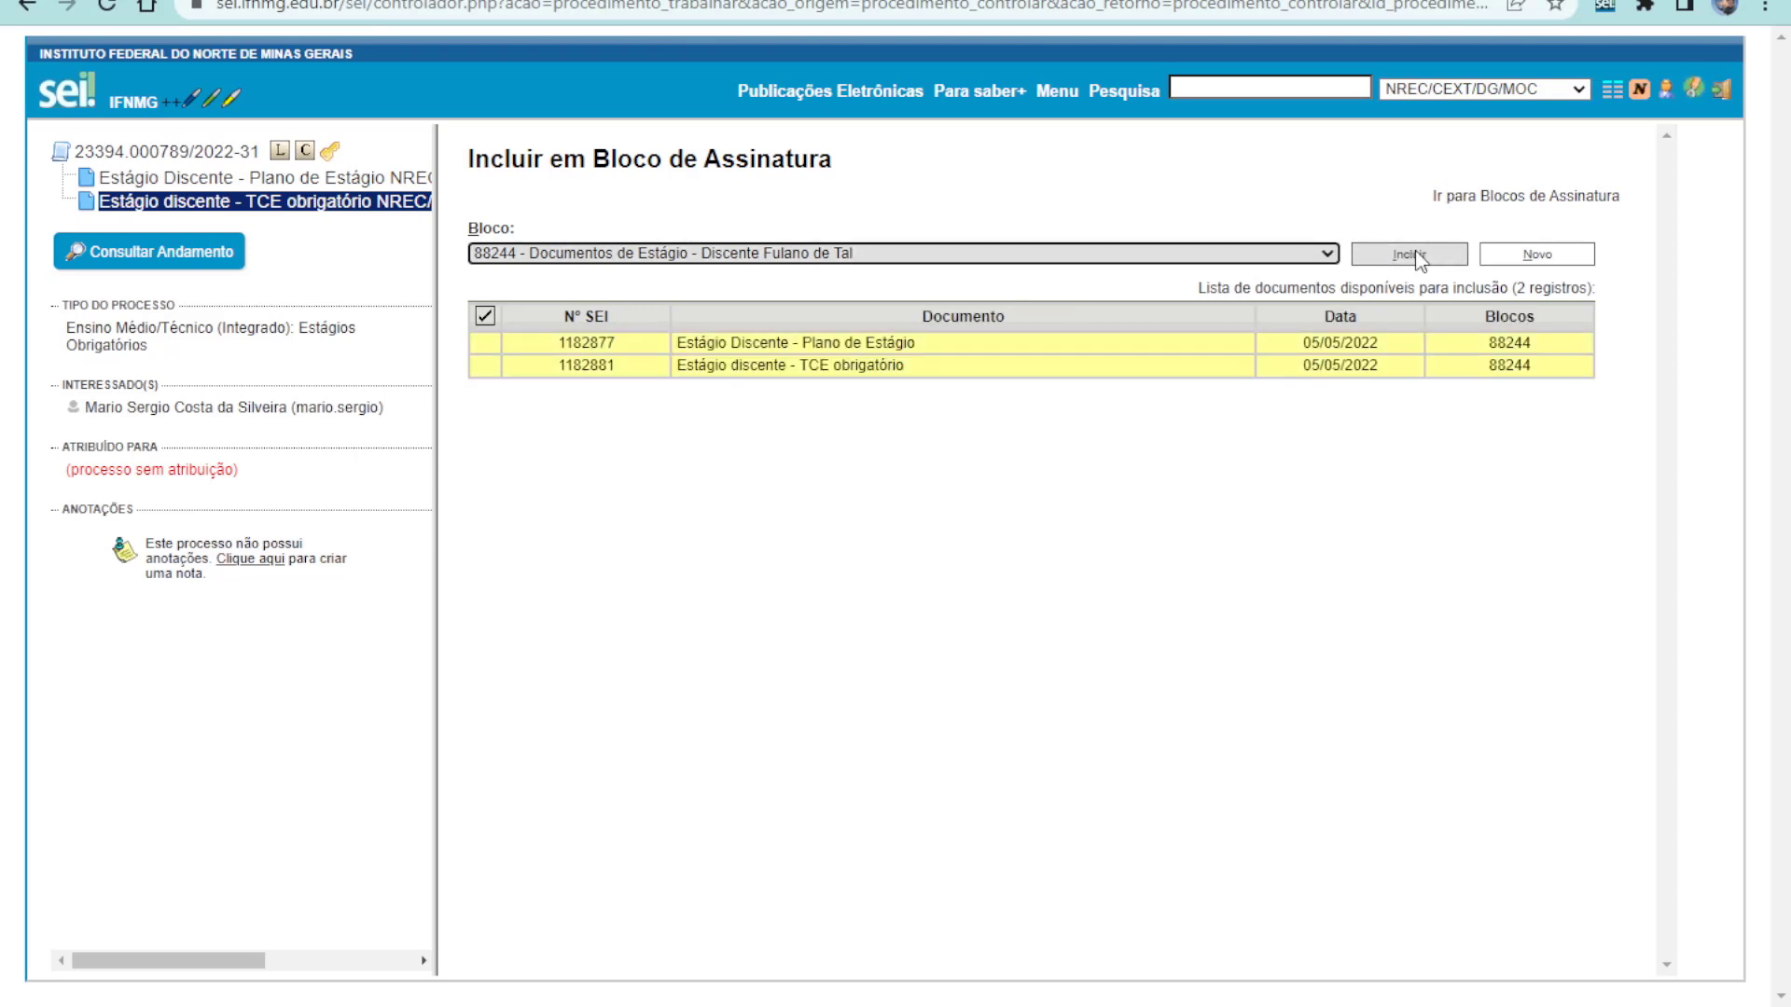
{"action": "left_click", "coordinate": [1501, 197]}
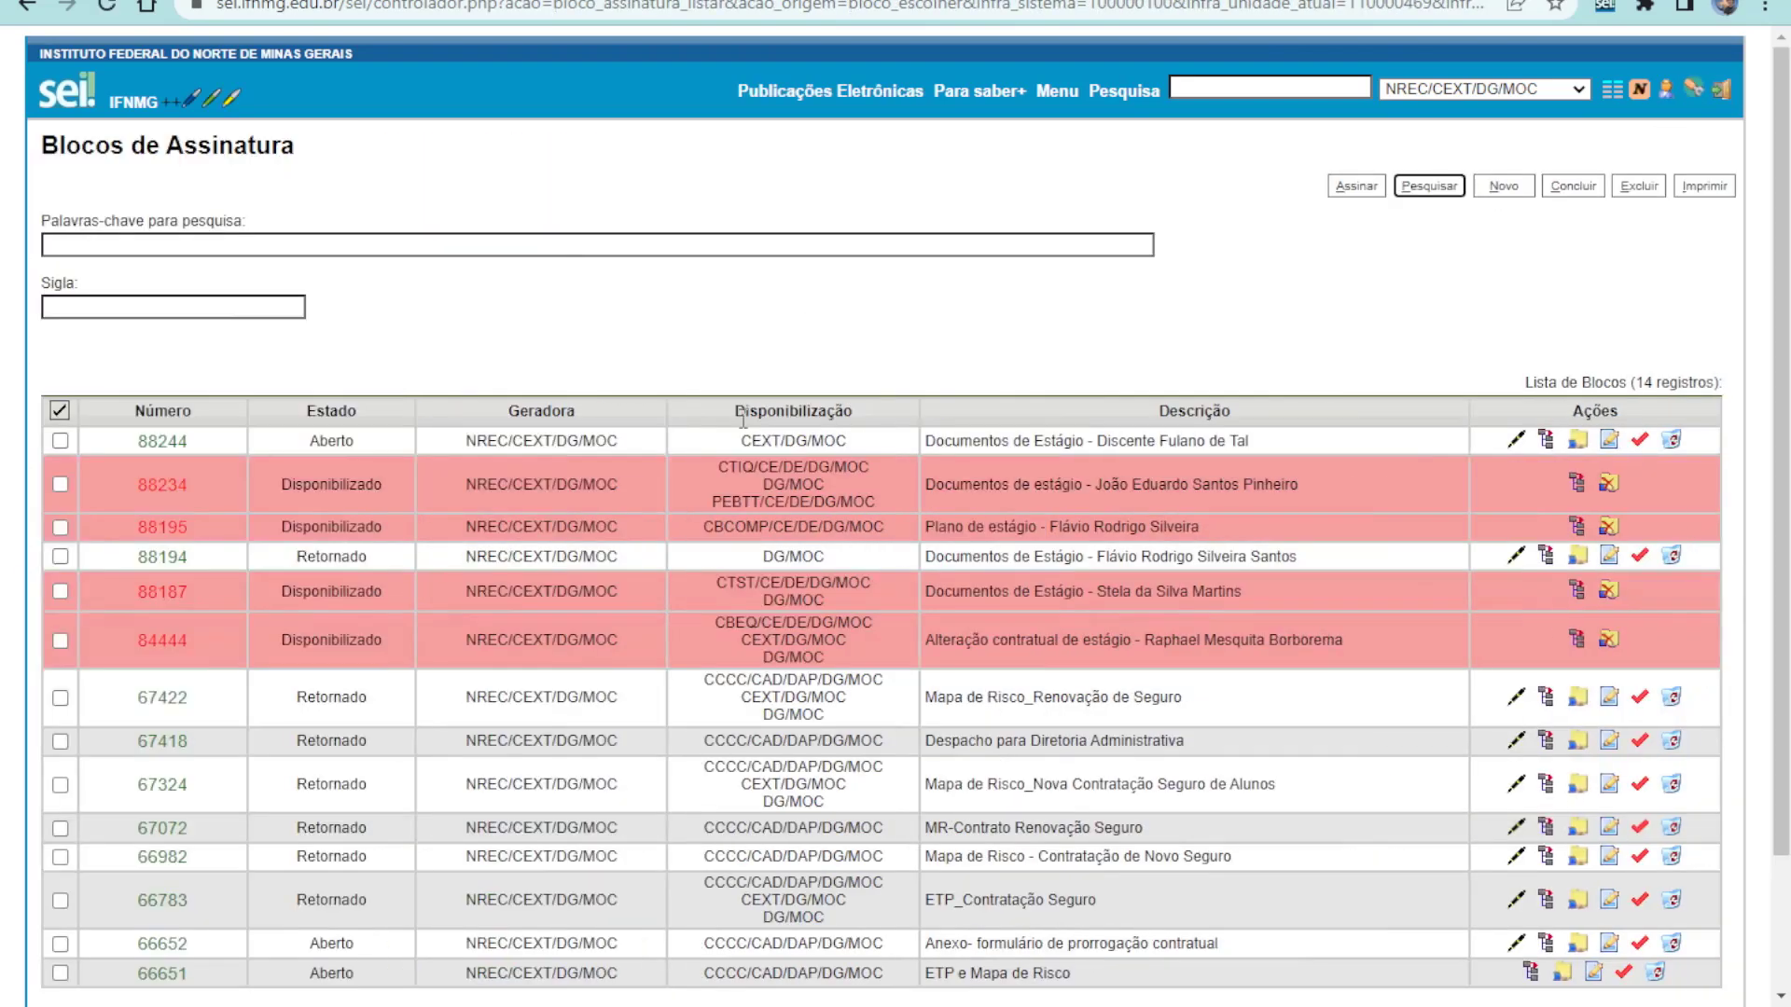
Release signature block 88244 to CEXT/DG/MOC using its Disponibilizar action in the block list
{"action": "left_click_drag", "start_coordinate": [1284, 439], "coordinate": [909, 454]}
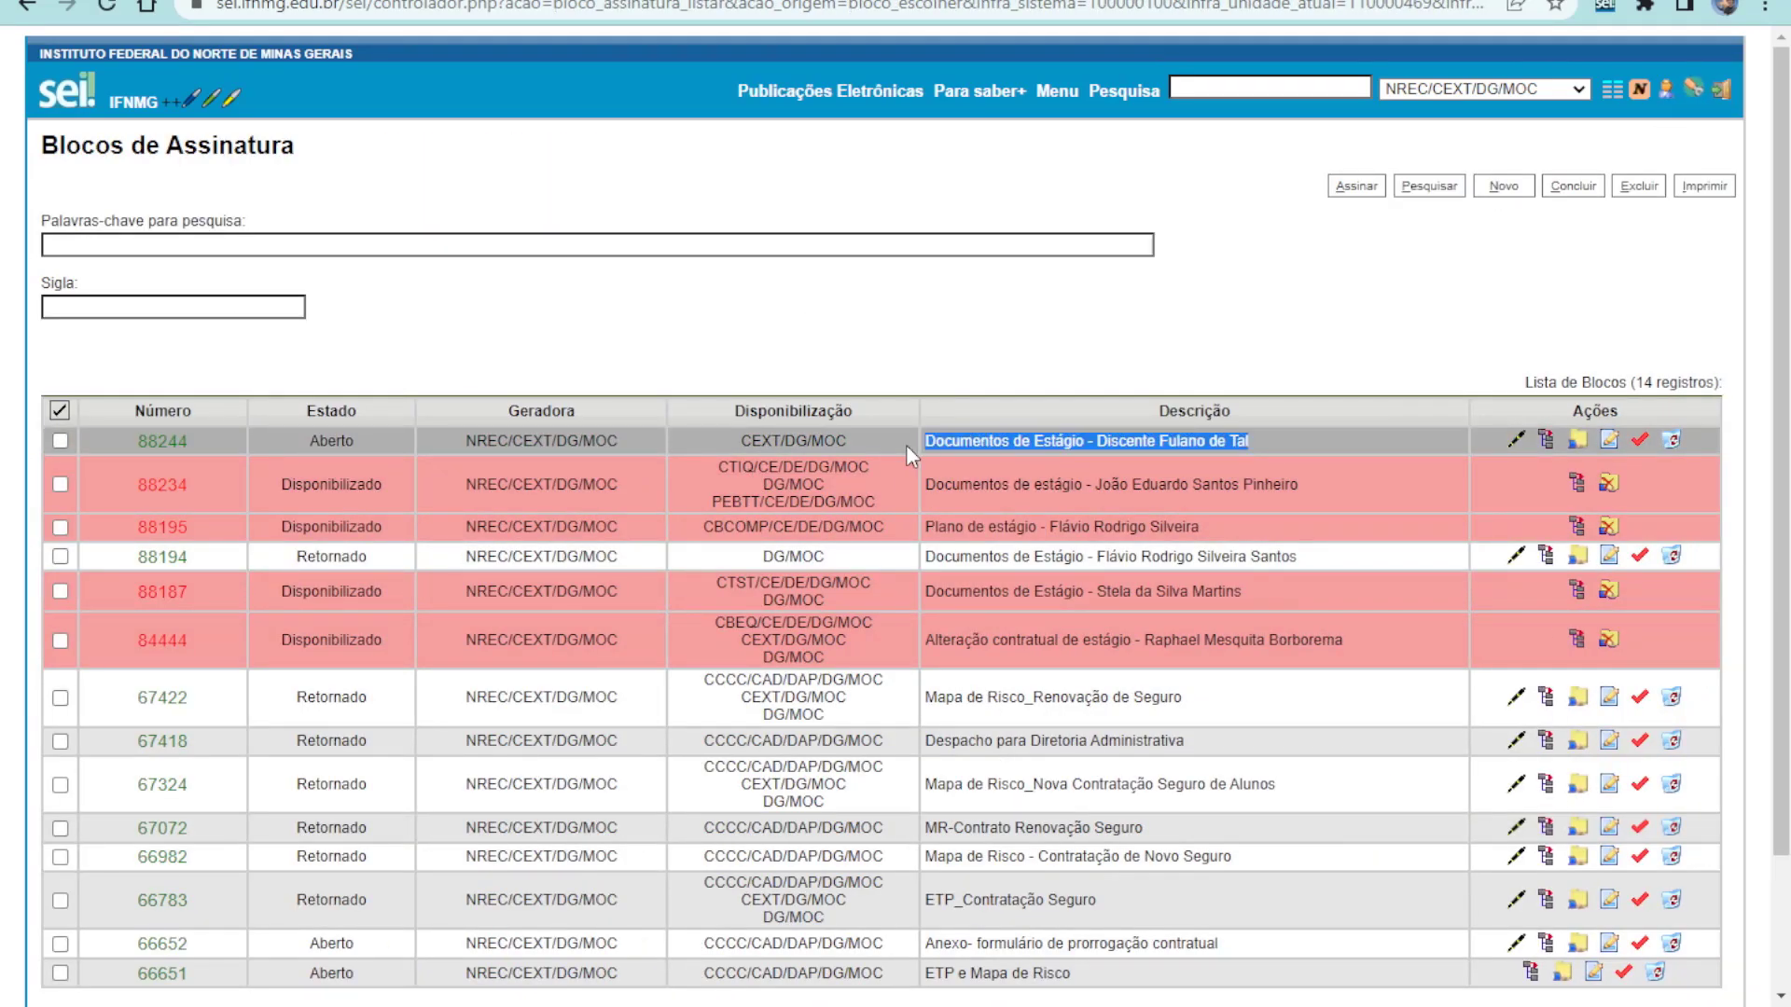
{"action": "left_click", "coordinate": [1575, 442]}
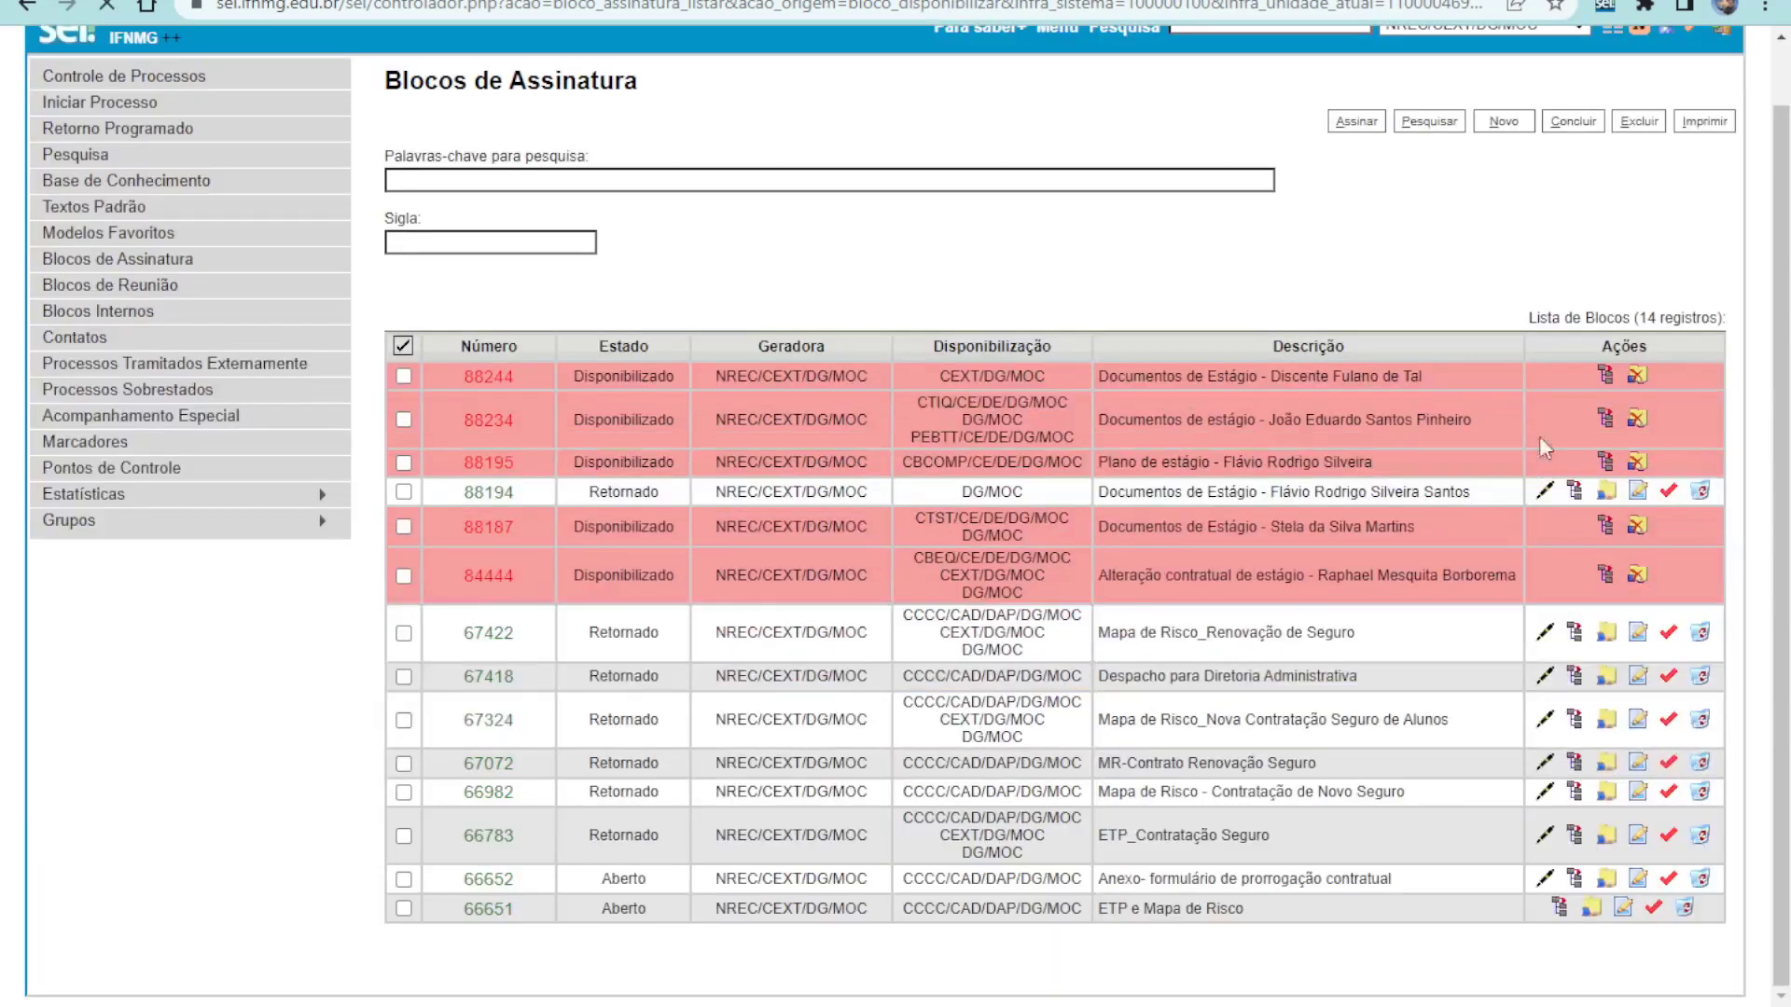